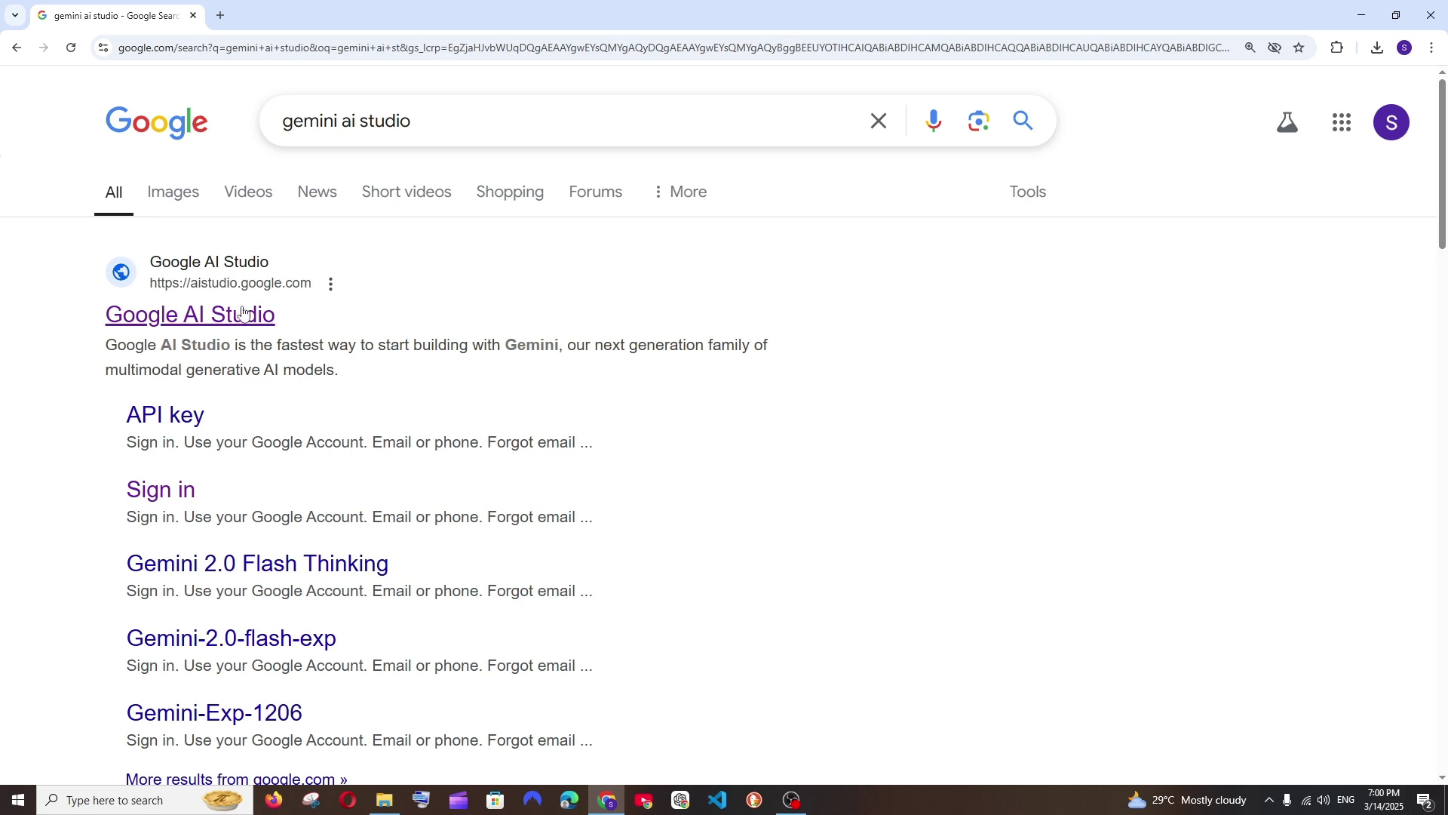
# Choose Gemini 2.0 Flash Experimental as the model, with Images and text as output format
pyautogui.click(220, 296)
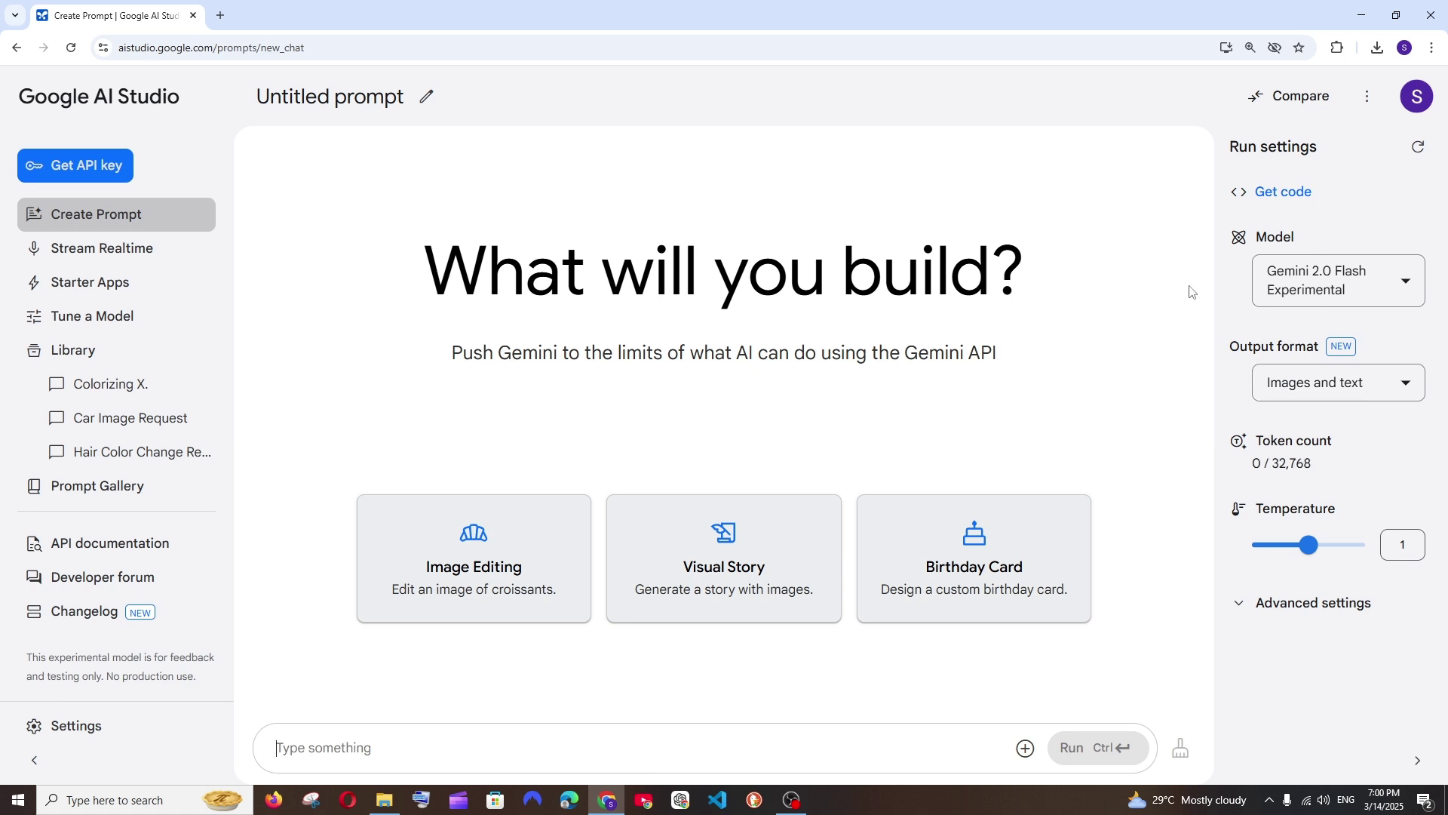
pyautogui.click(1290, 290)
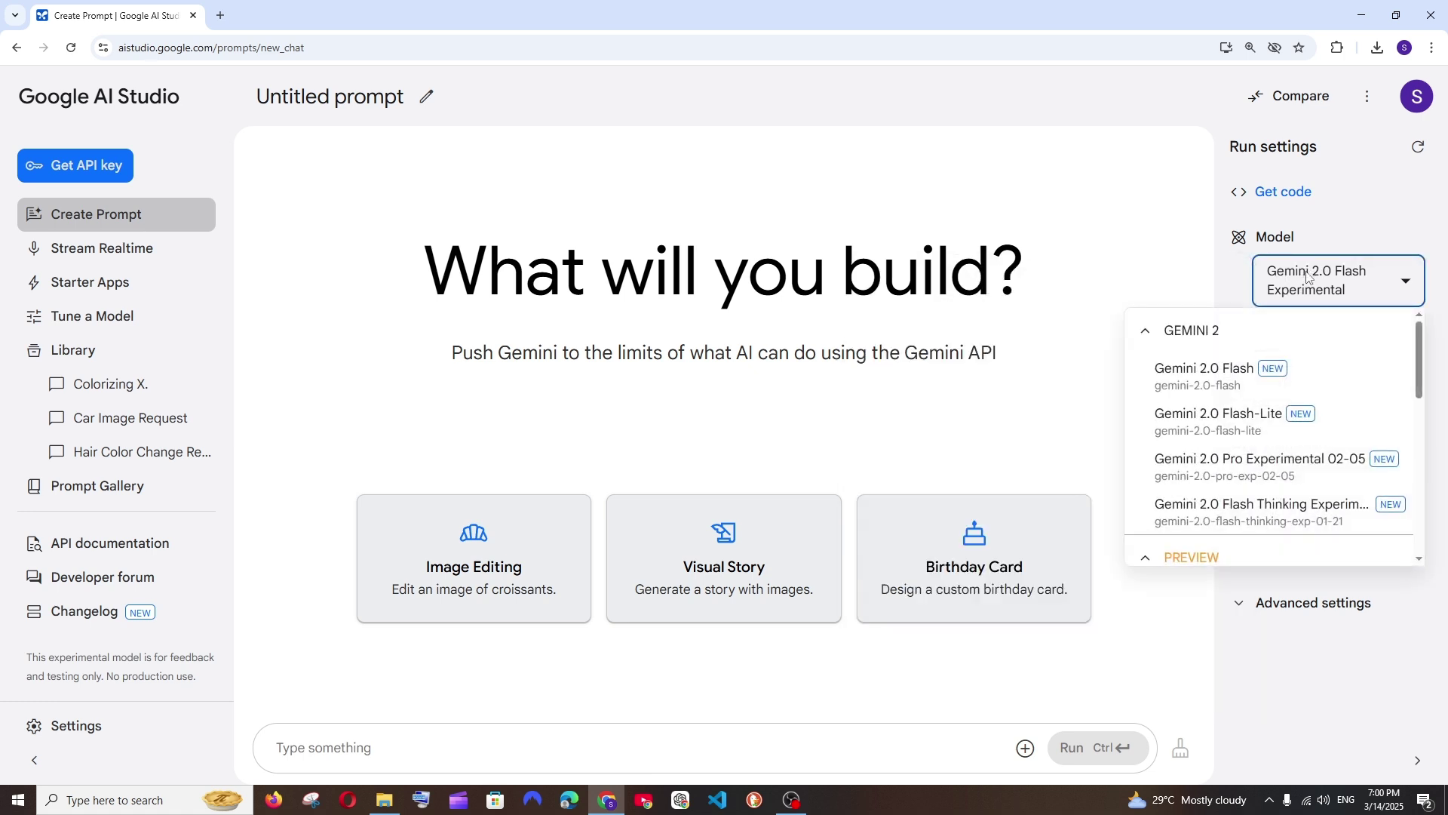
pyautogui.click(1228, 402)
pyautogui.click(1312, 275)
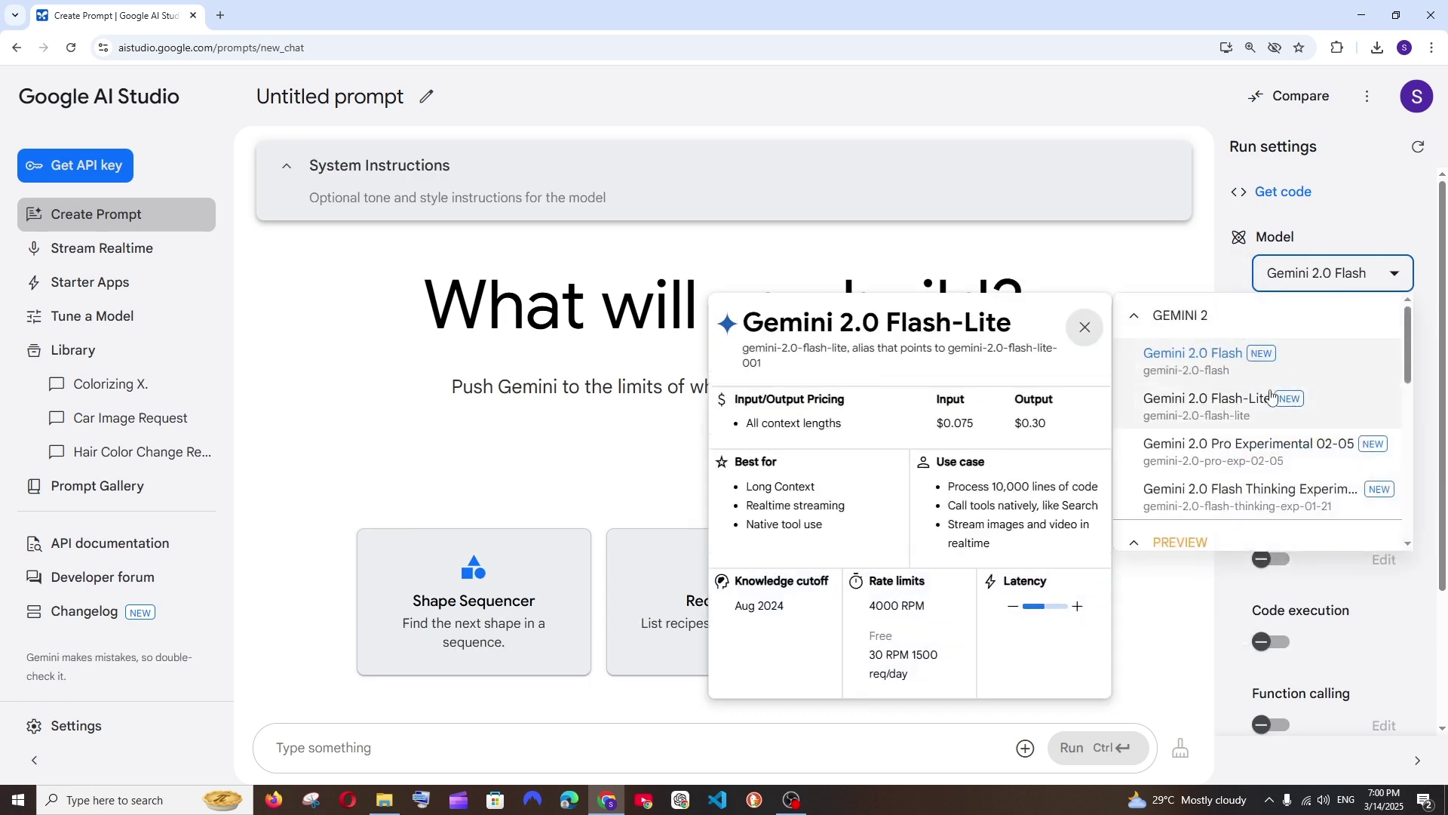
pyautogui.scroll(-2, 1271, 398)
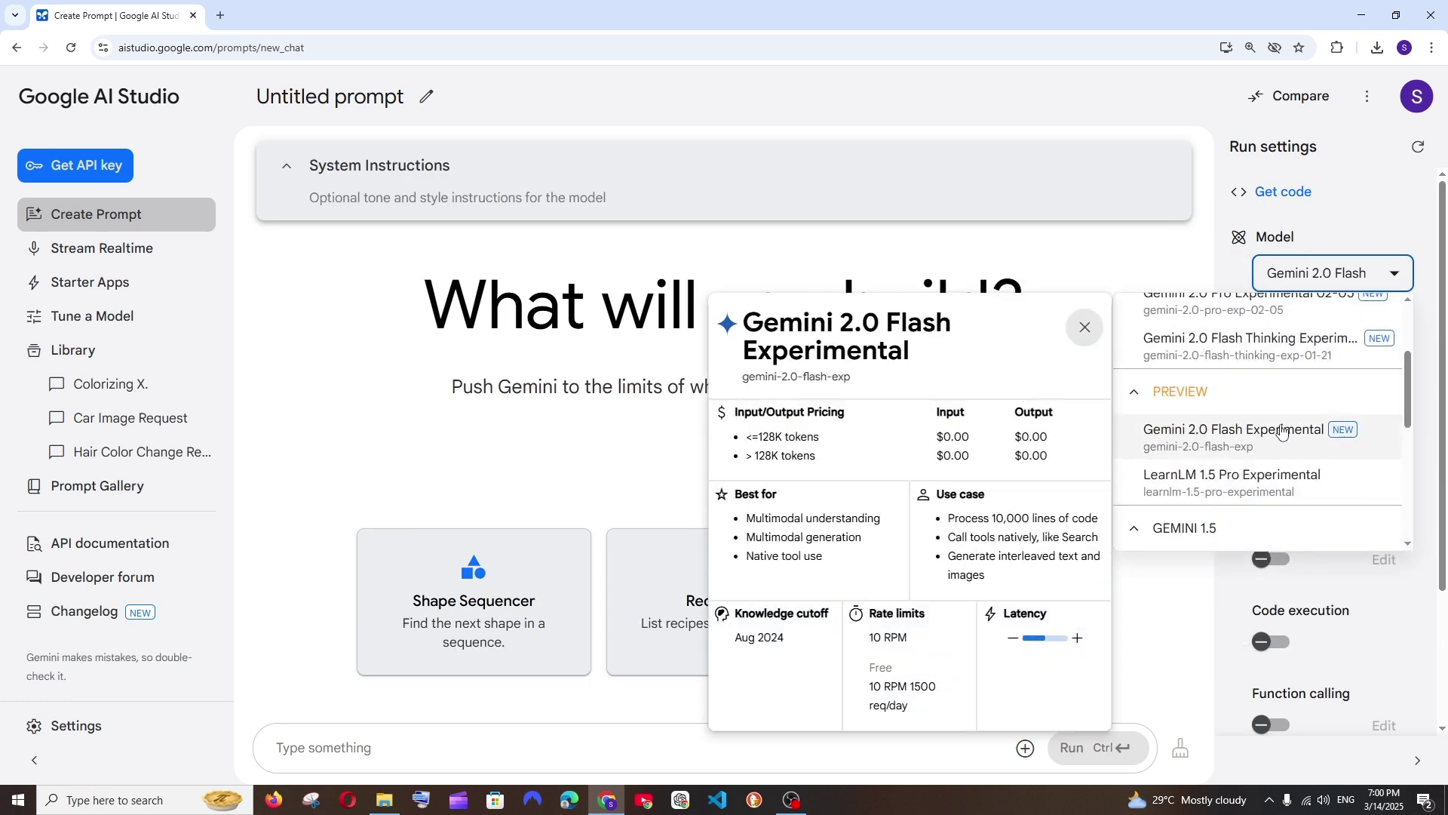
pyautogui.click(1241, 433)
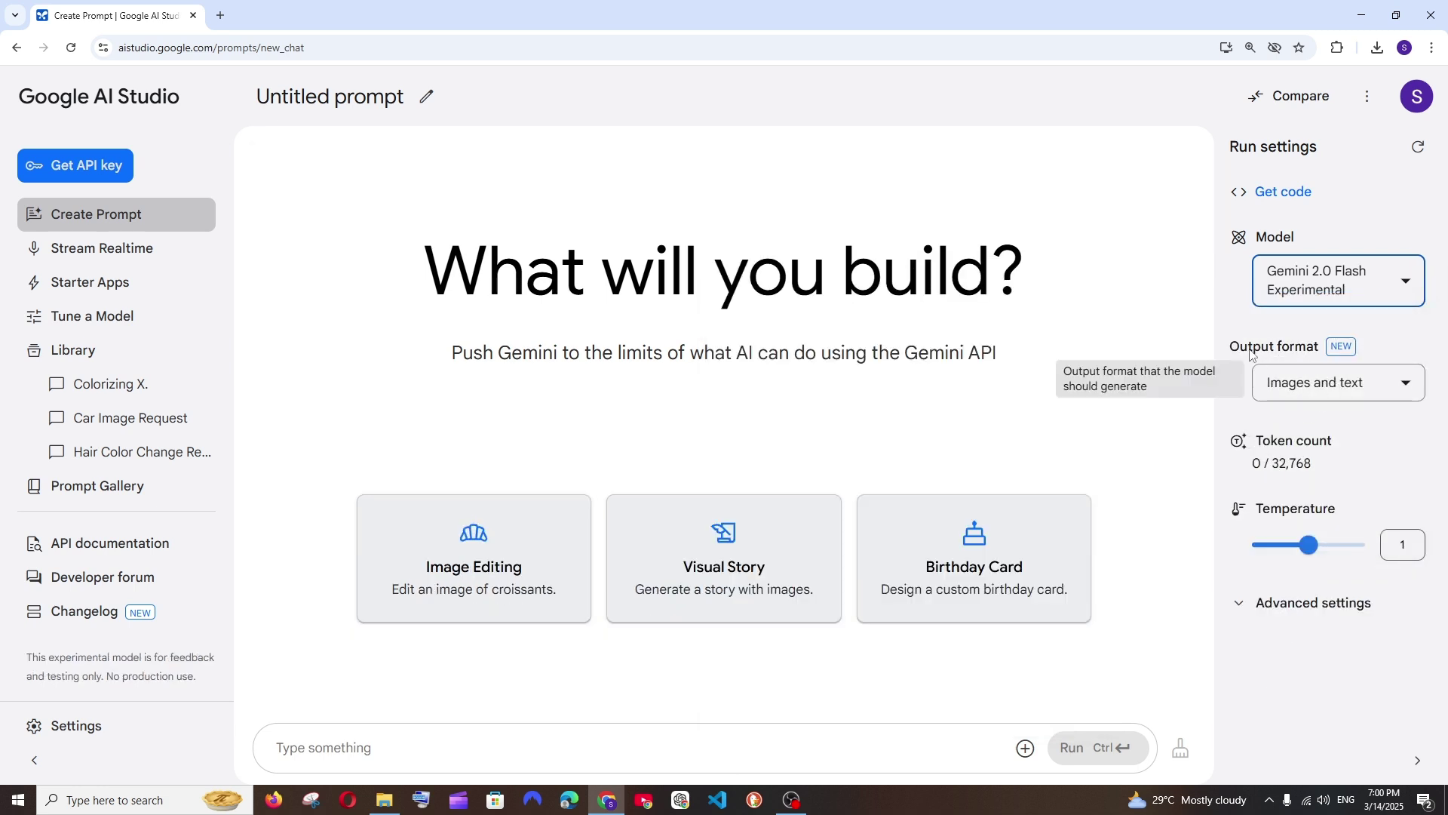
pyautogui.click(1316, 383)
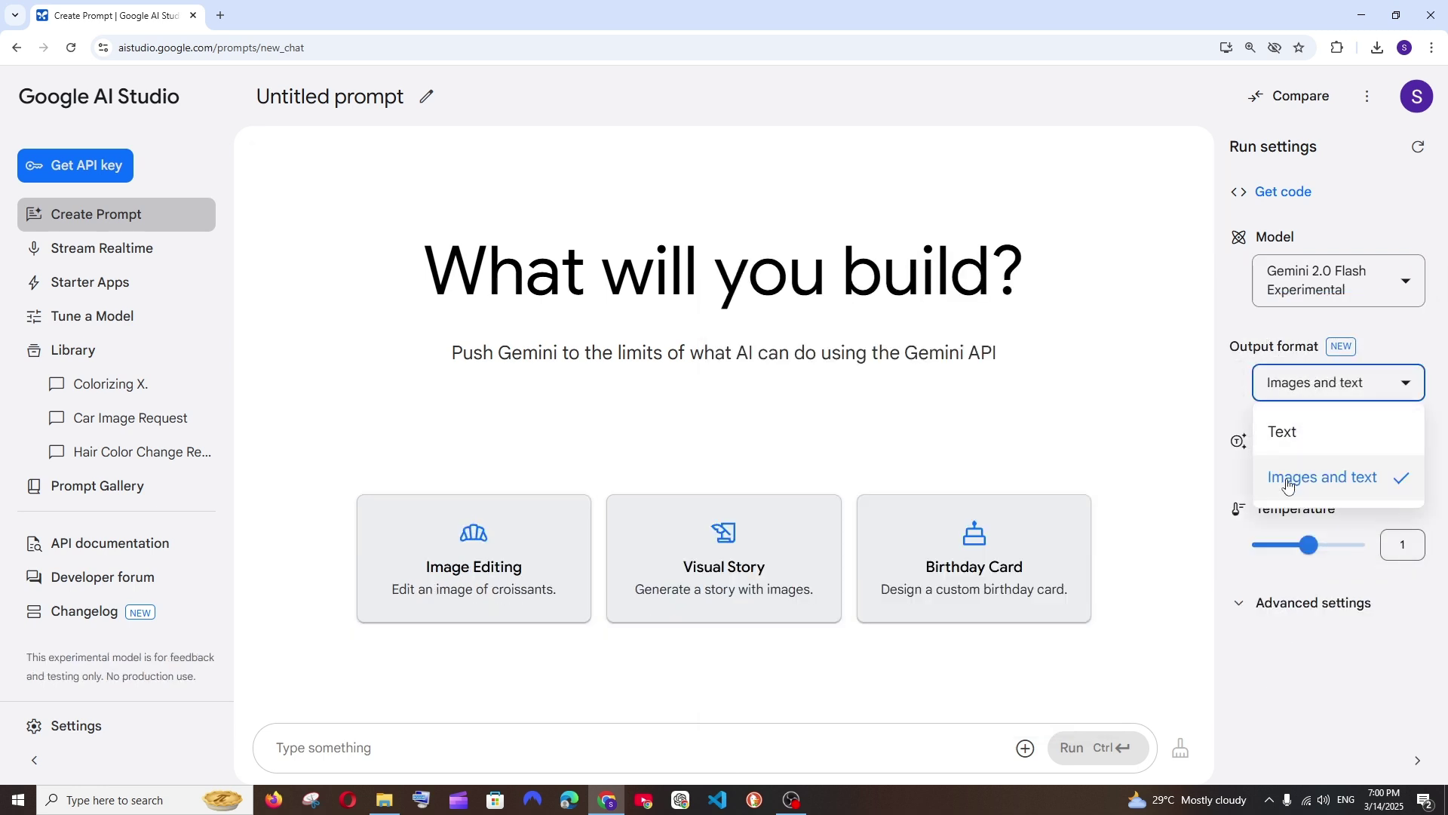
pyautogui.click(1253, 343)
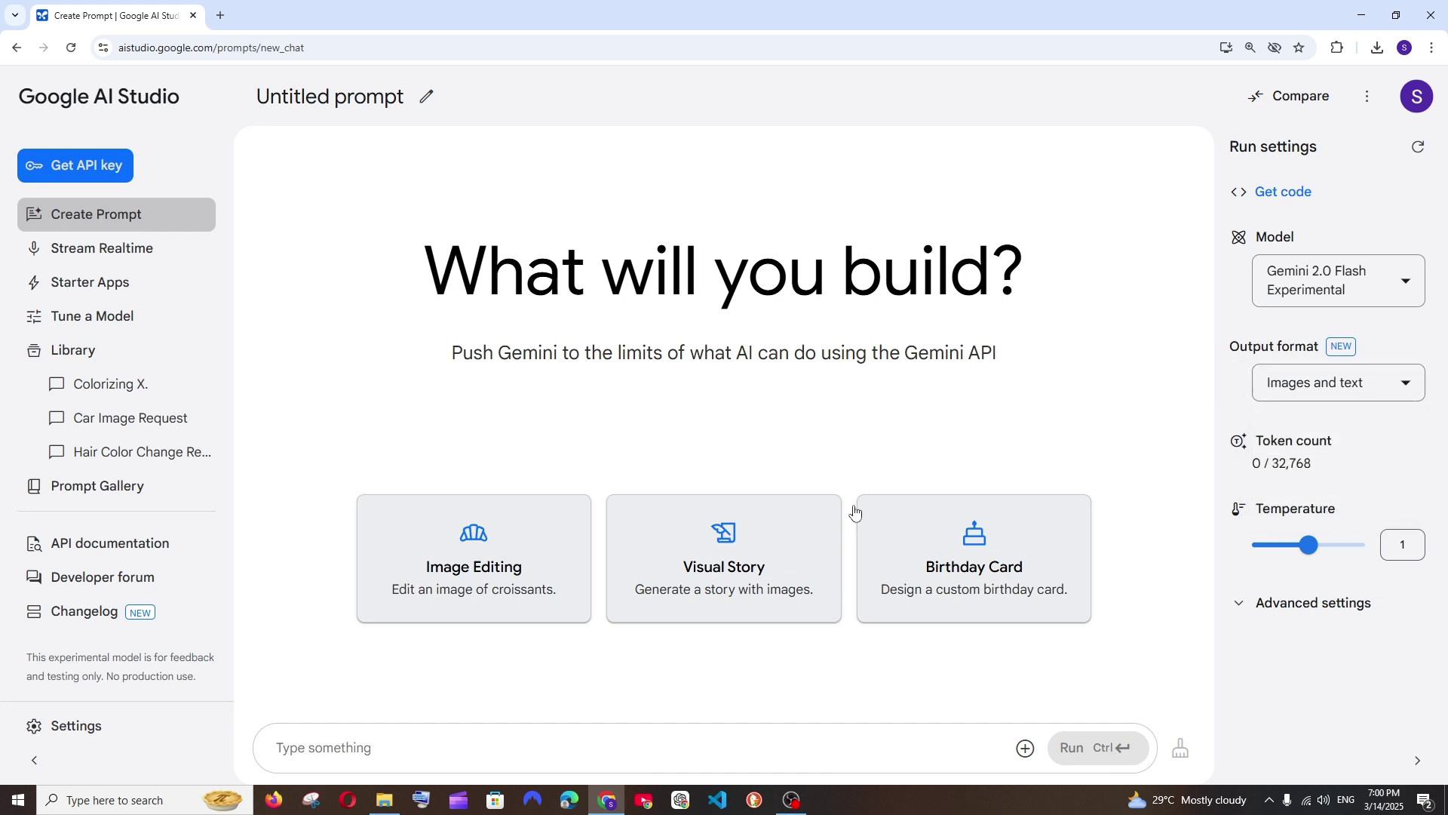
# Upload the living-room photo to the prompt and enlarge the page zoom
pyautogui.click(1026, 750)
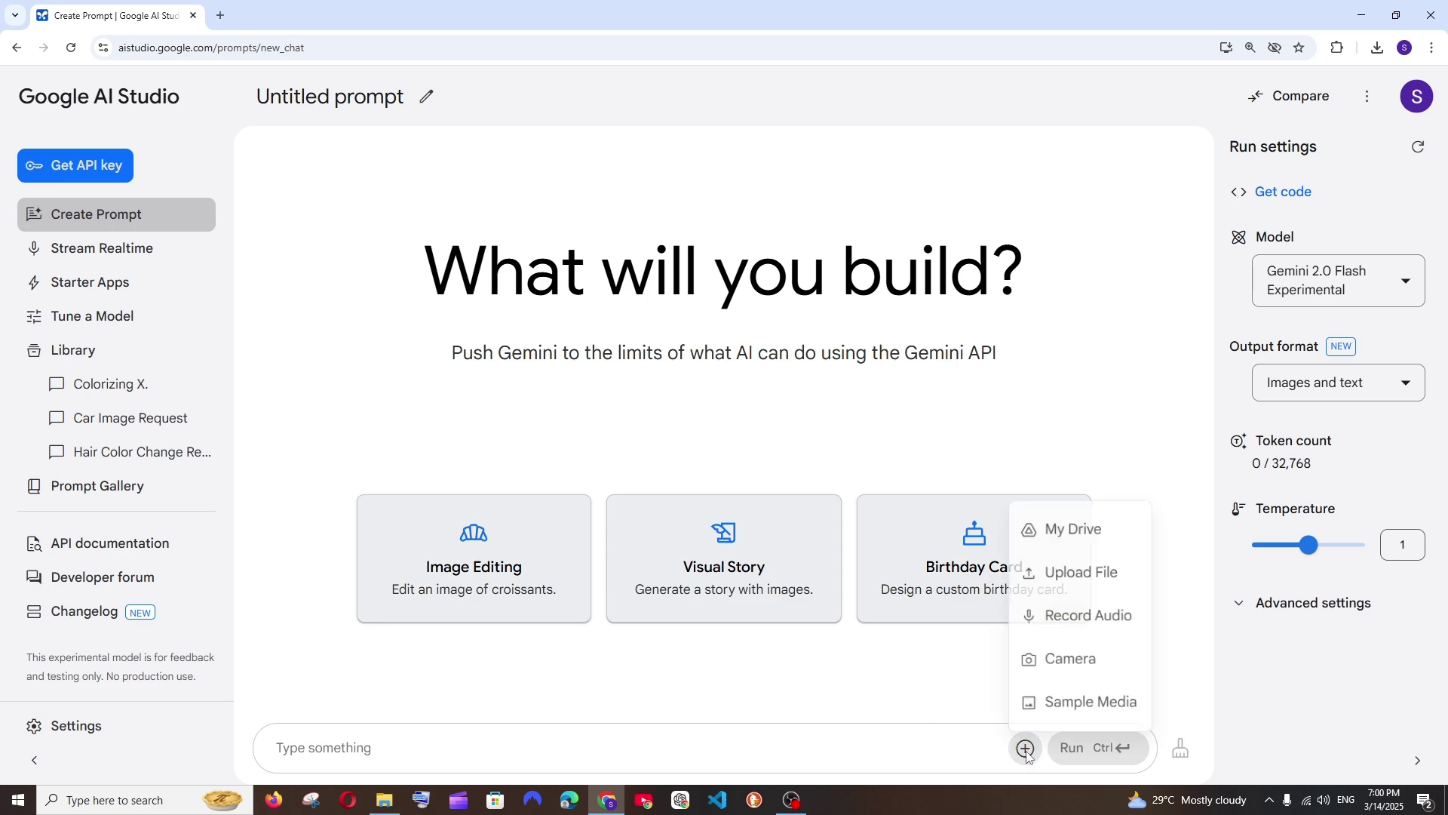
pyautogui.click(1088, 585)
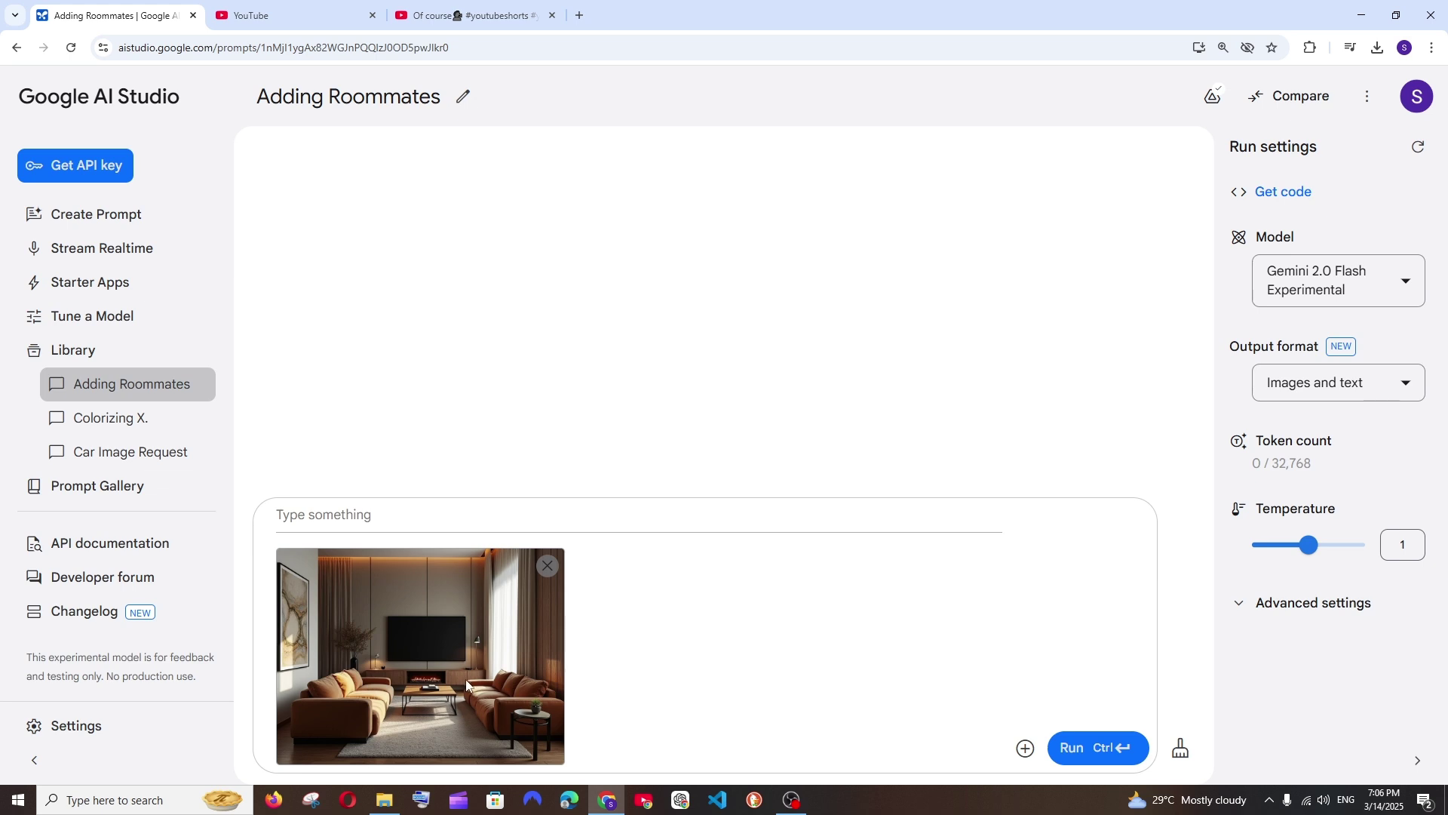
pyautogui.hotkey('ctrl', '+')
pyautogui.hotkey('ctrl', '+')
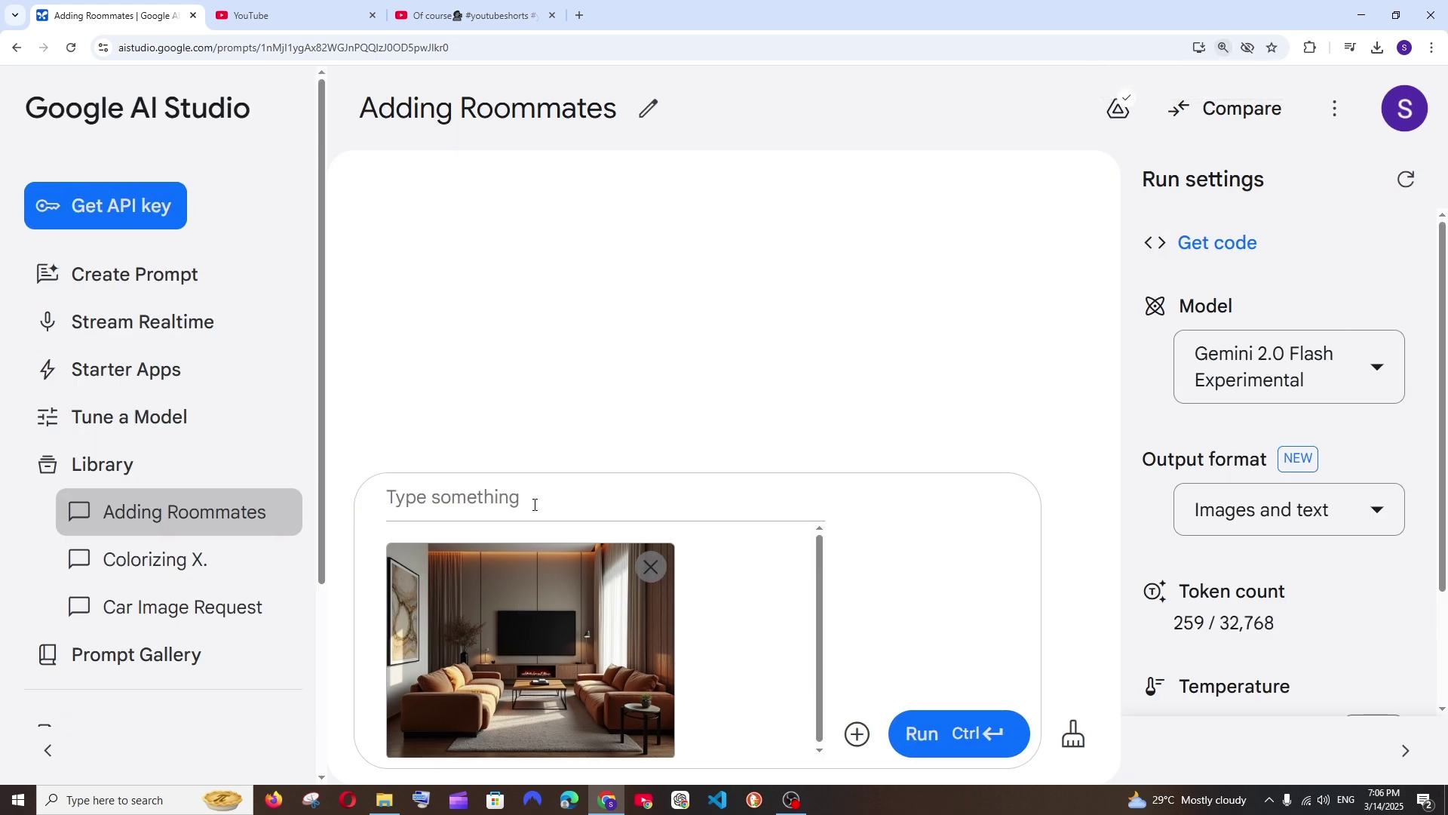
# Run the prompt 'add a much bigger table with flowers on it' on the photo
pyautogui.hotkey('ctrl', '-')
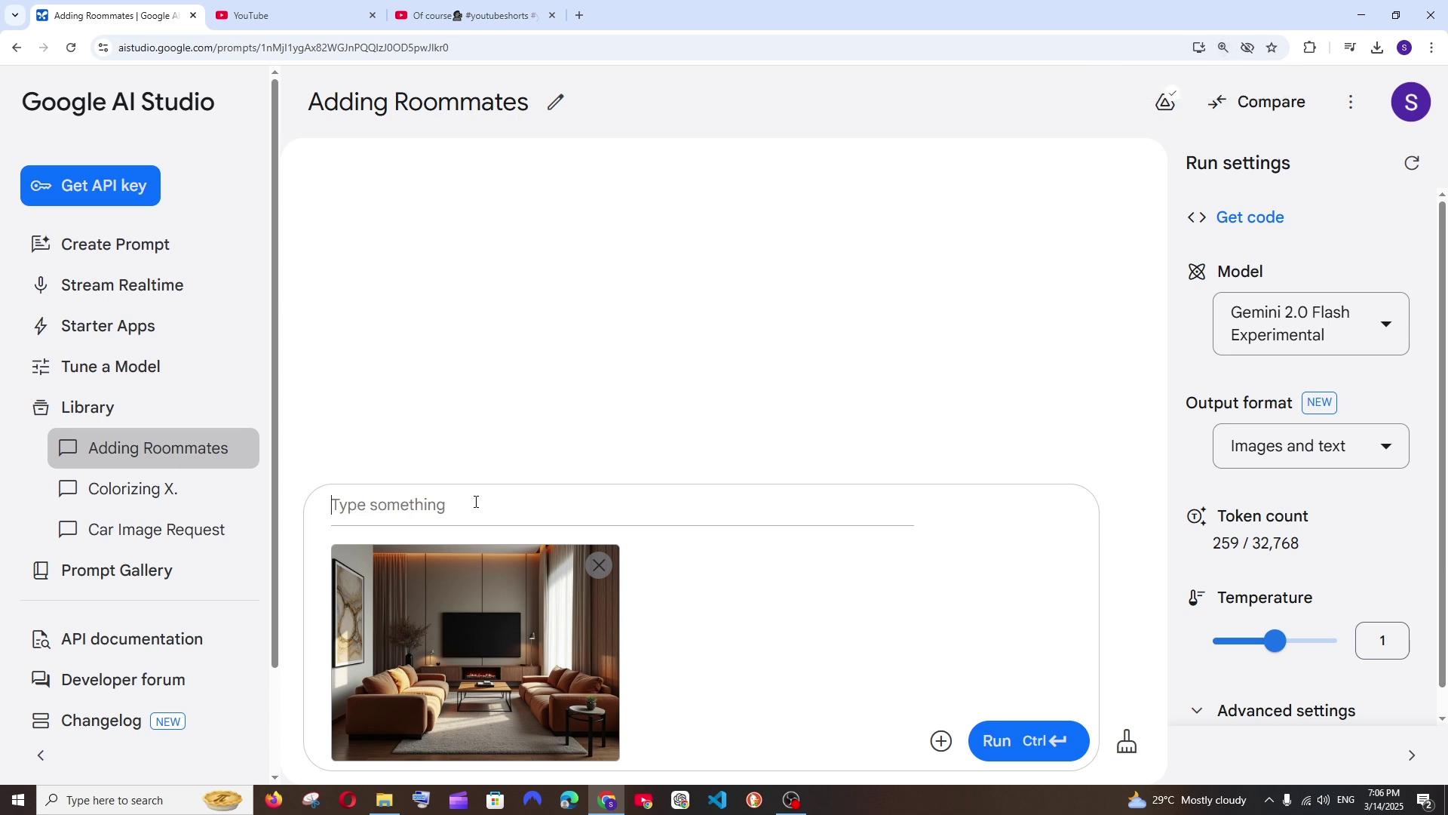
pyautogui.write('add a much bigger table with')
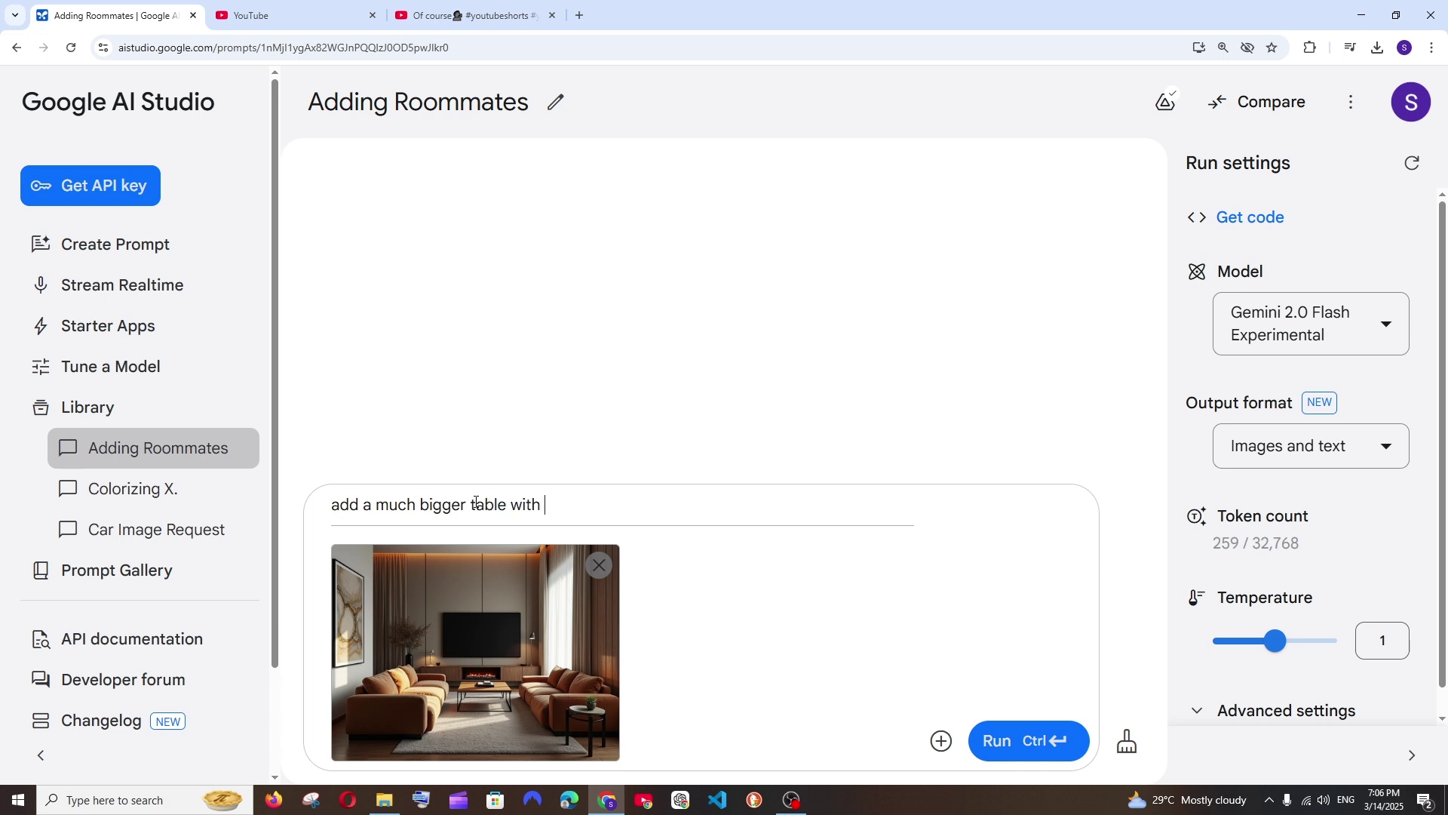
pyautogui.write(' flowers on it')
pyautogui.click(1028, 743)
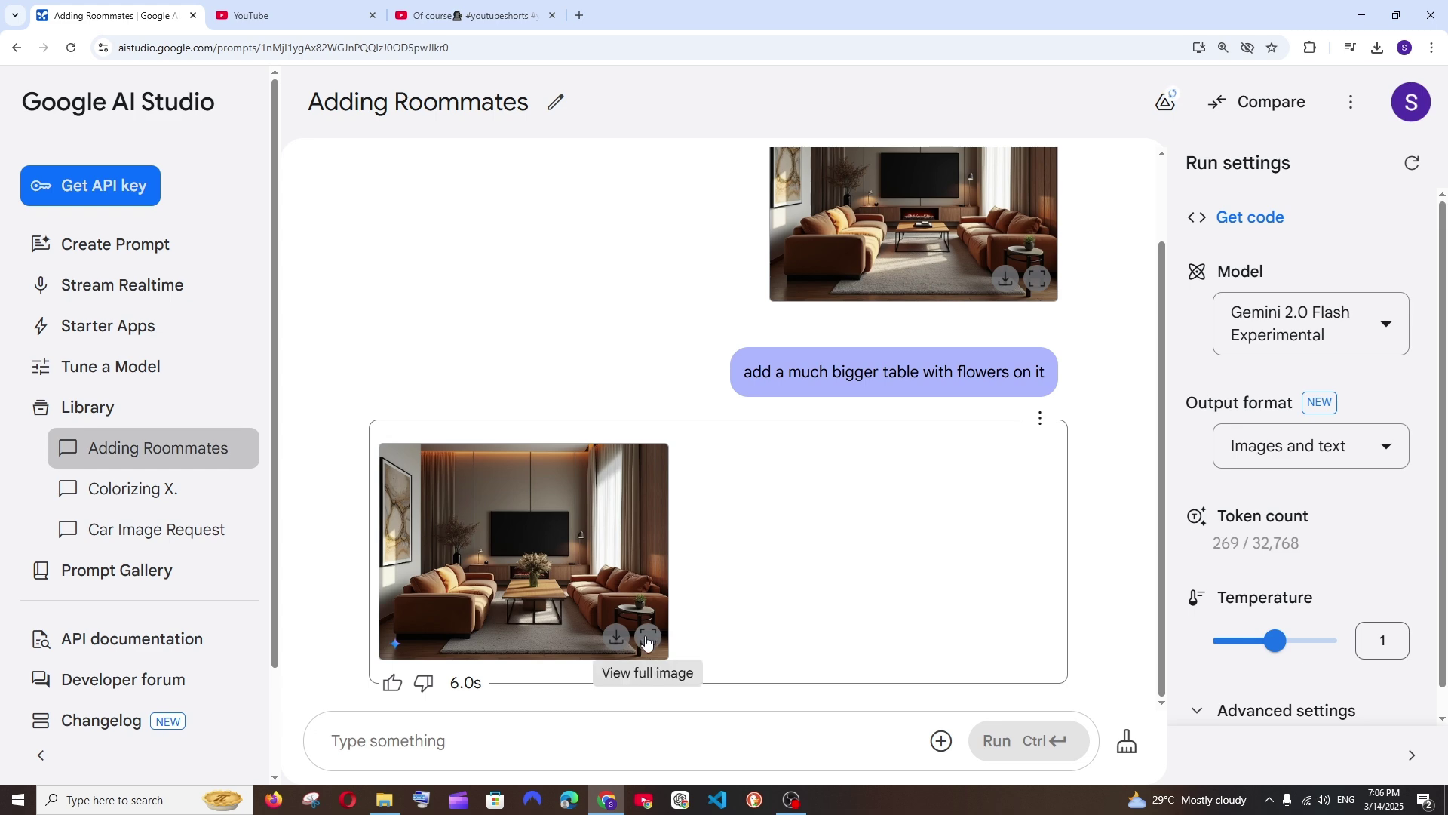
# View the generated living room and the original photo full size, then compare them in the chat
pyautogui.click(648, 640)
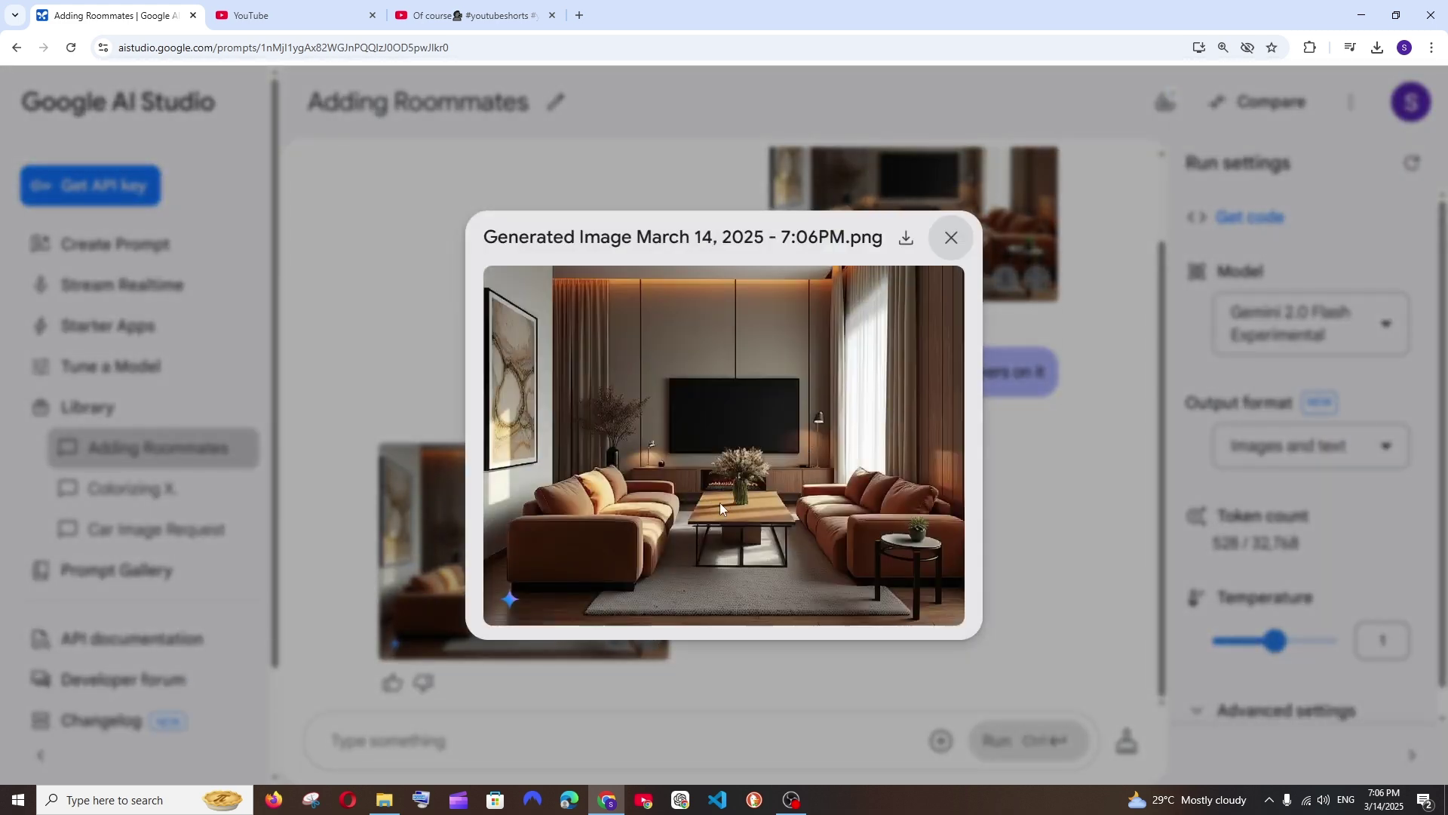
pyautogui.click(1088, 477)
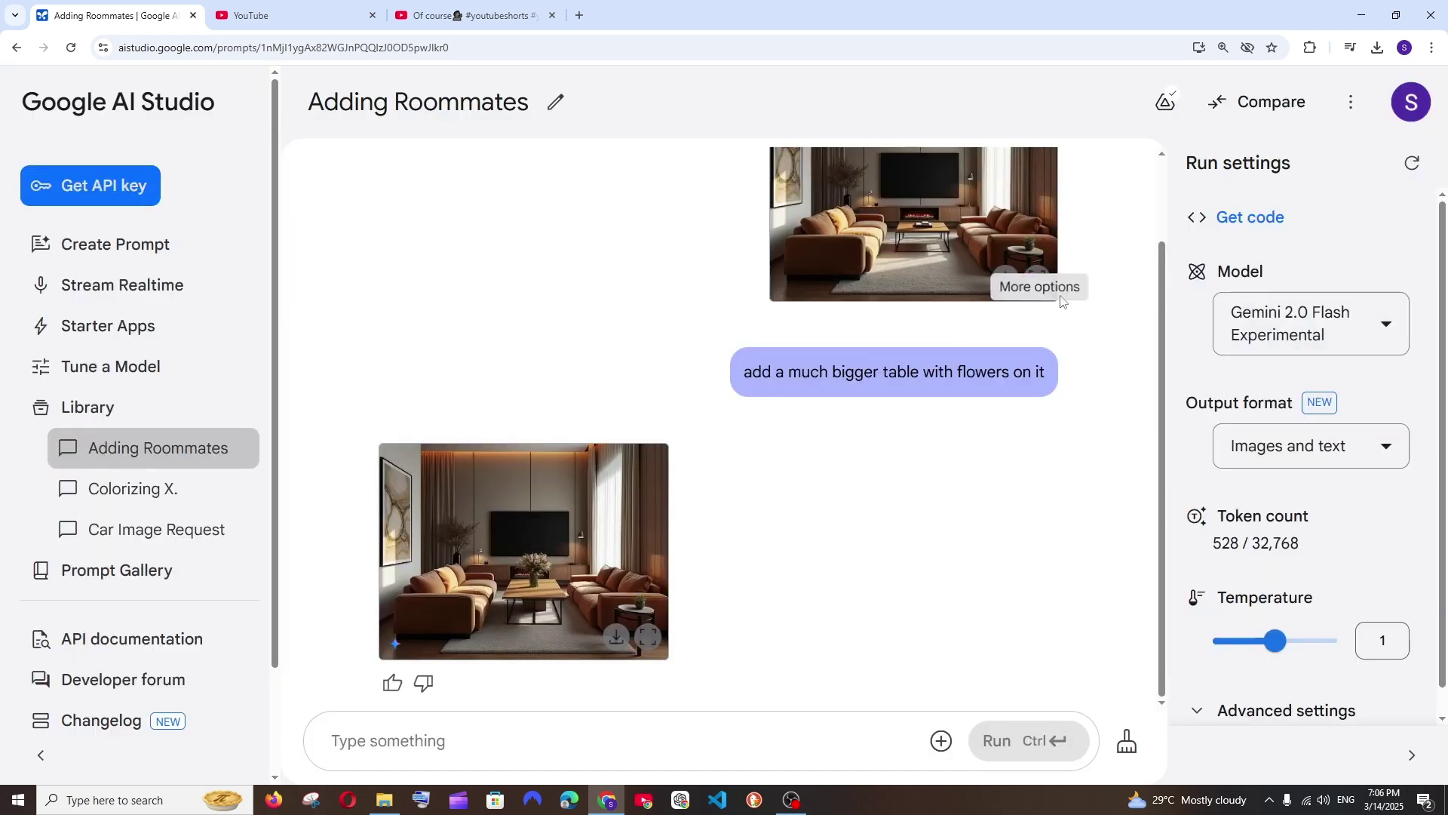
pyautogui.click(1035, 282)
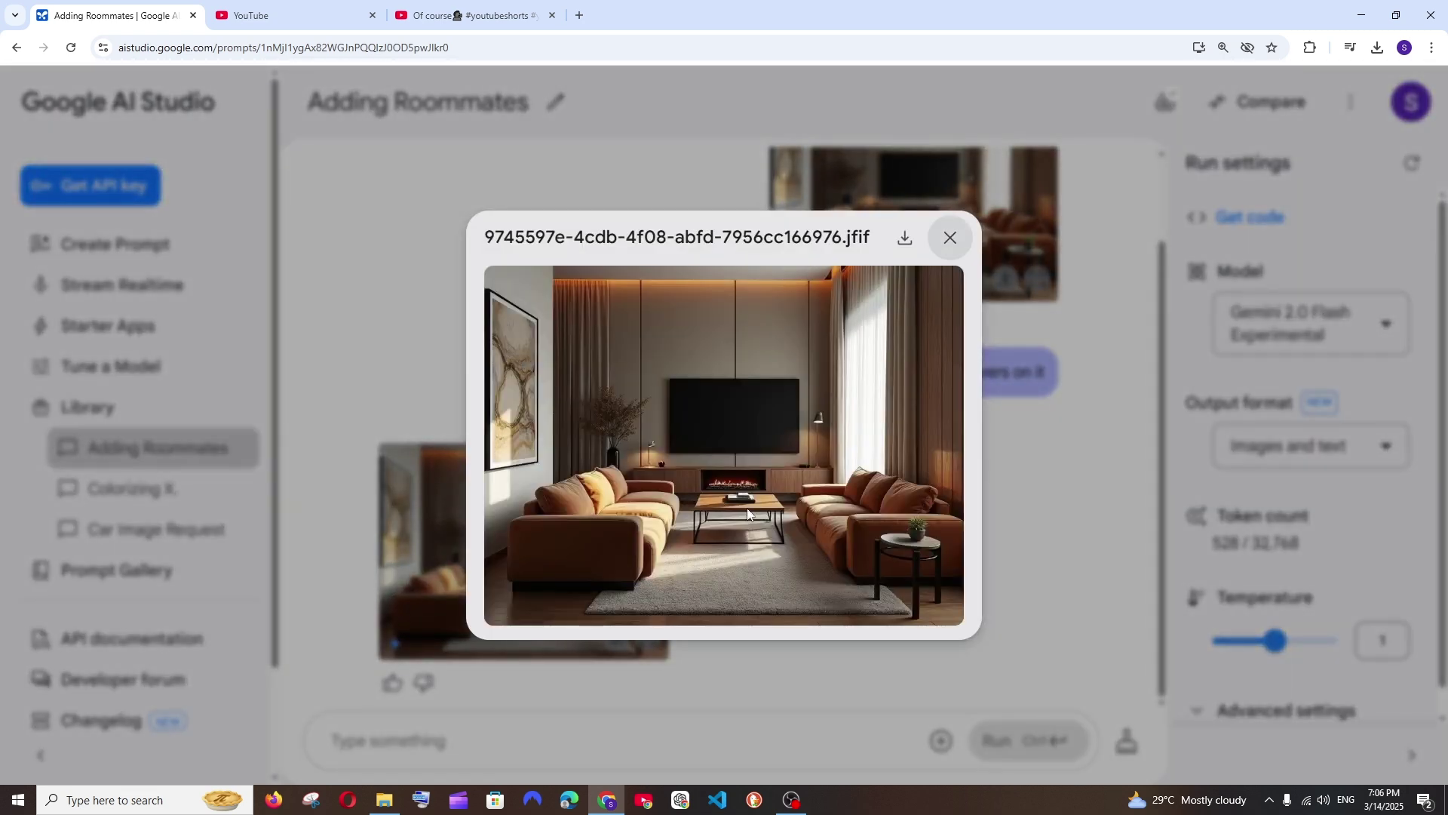
pyautogui.click(981, 491)
pyautogui.scroll(1, 747, 577)
pyautogui.scroll(-1, 513, 566)
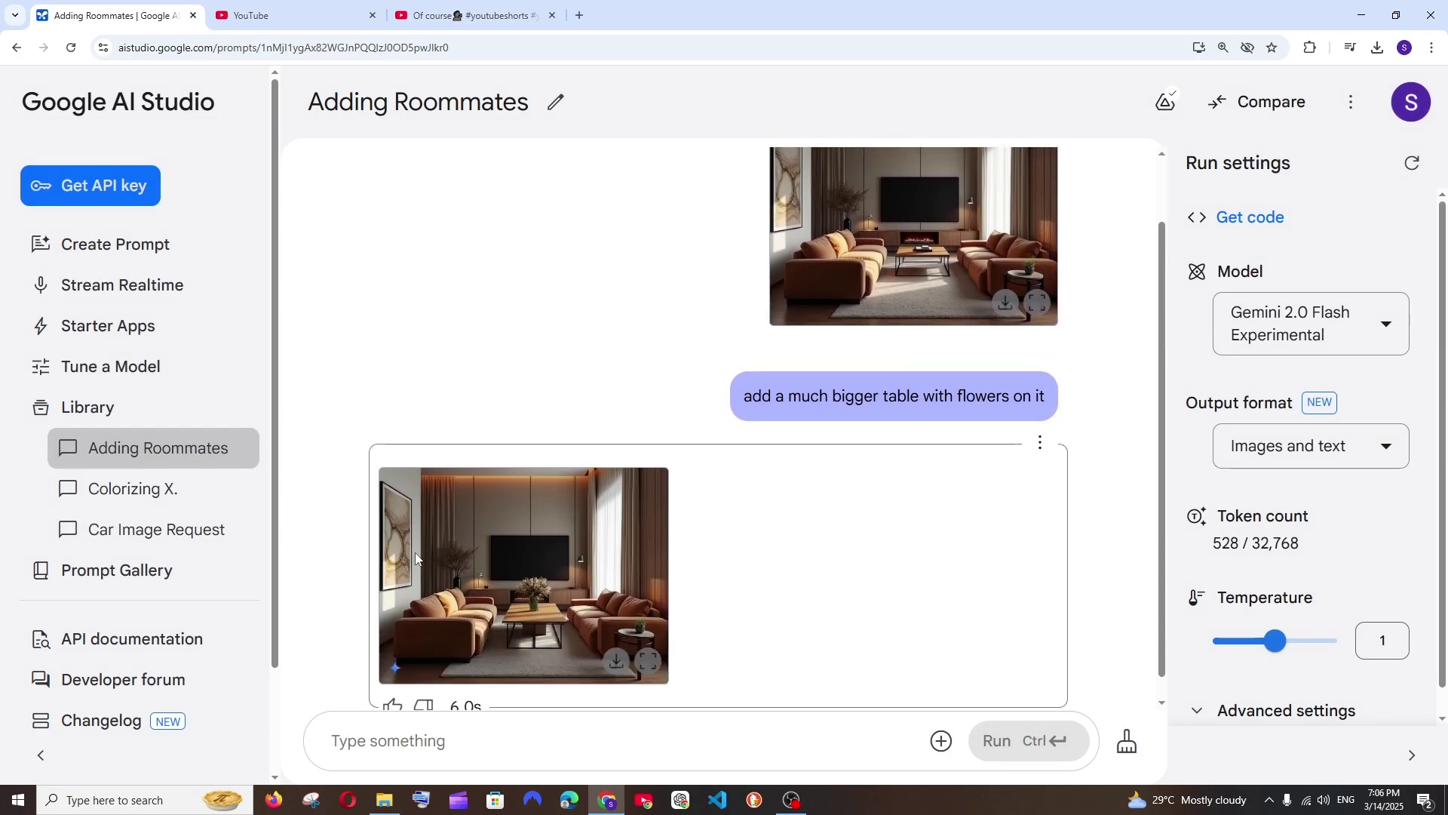
pyautogui.scroll(1, 837, 340)
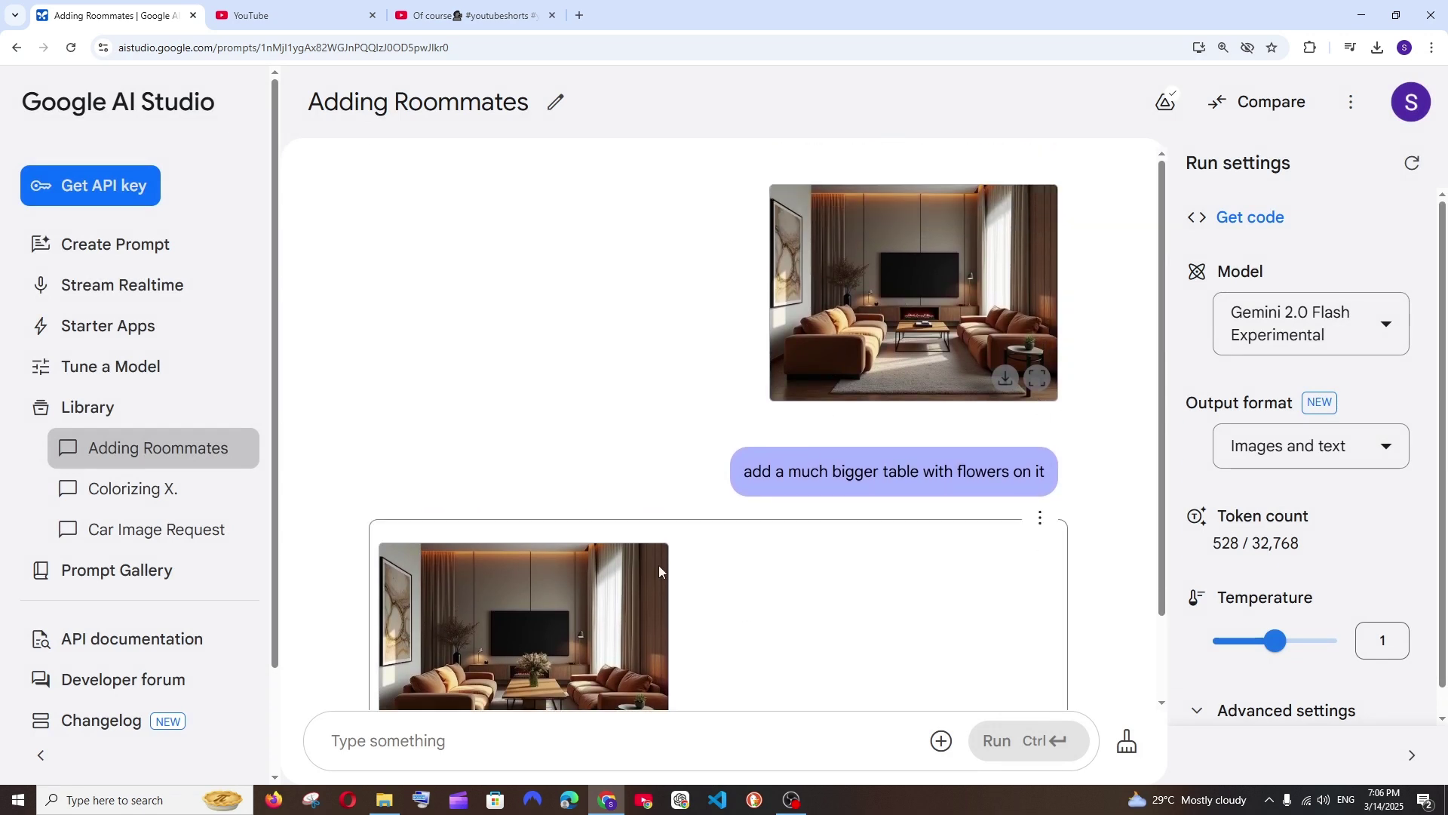
pyautogui.scroll(-1, 626, 565)
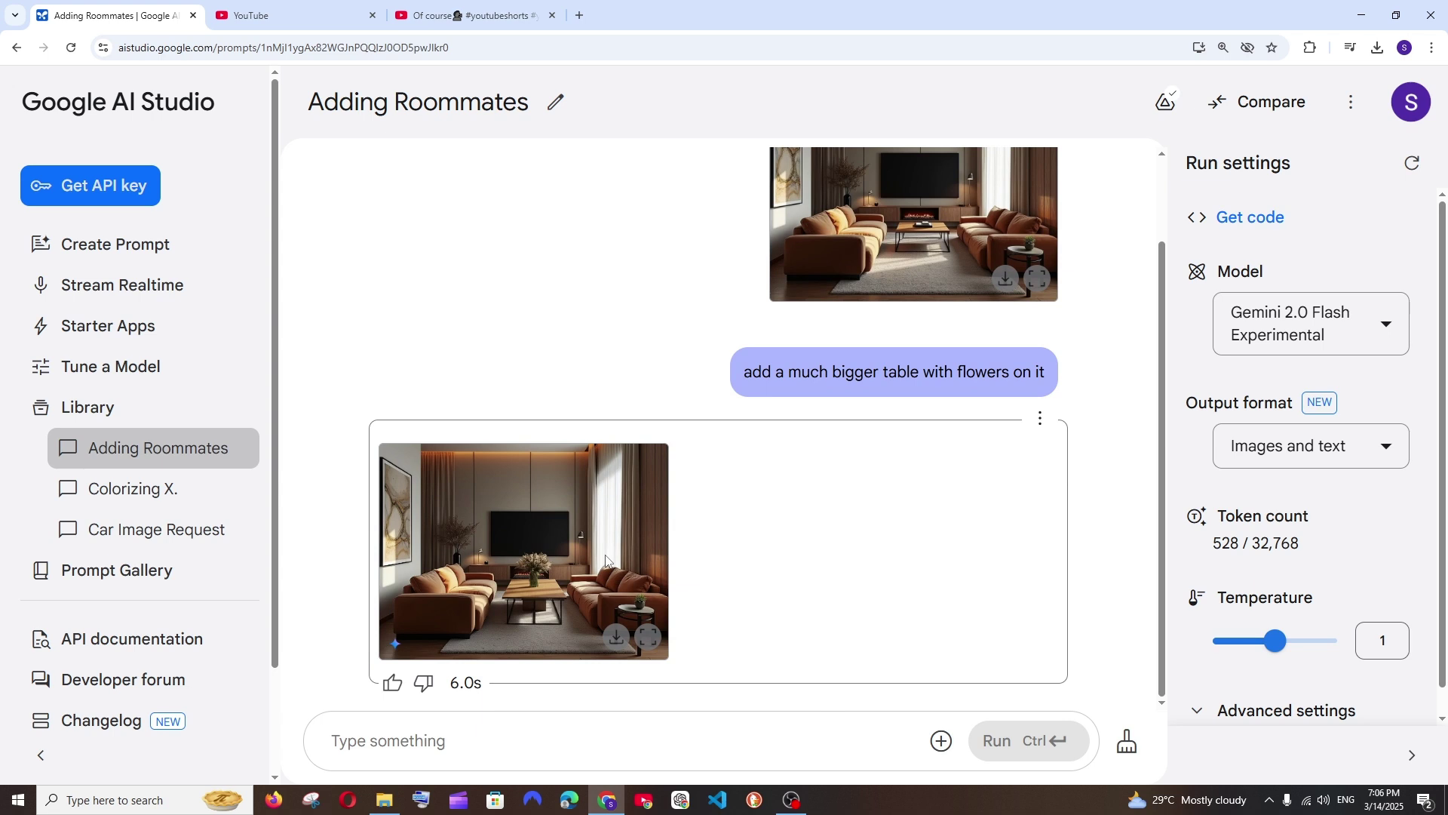
pyautogui.scroll(1, 605, 555)
pyautogui.scroll(-1, 605, 555)
pyautogui.scroll(1, 663, 528)
pyautogui.scroll(-1, 670, 540)
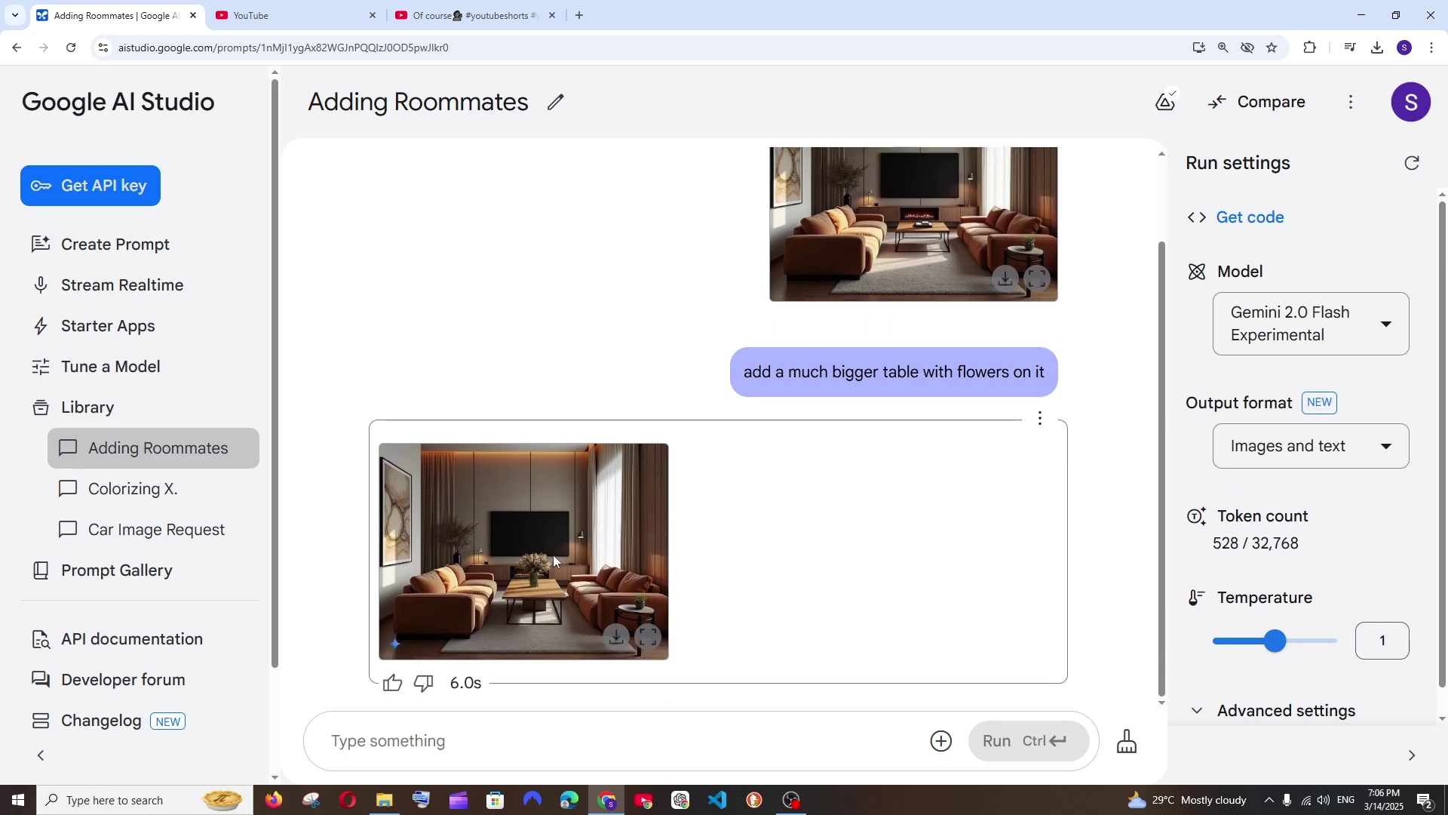
# Clear the chat, upload the shirt photo from Downloads, and request 'hello world' on the shirt
pyautogui.click(1120, 737)
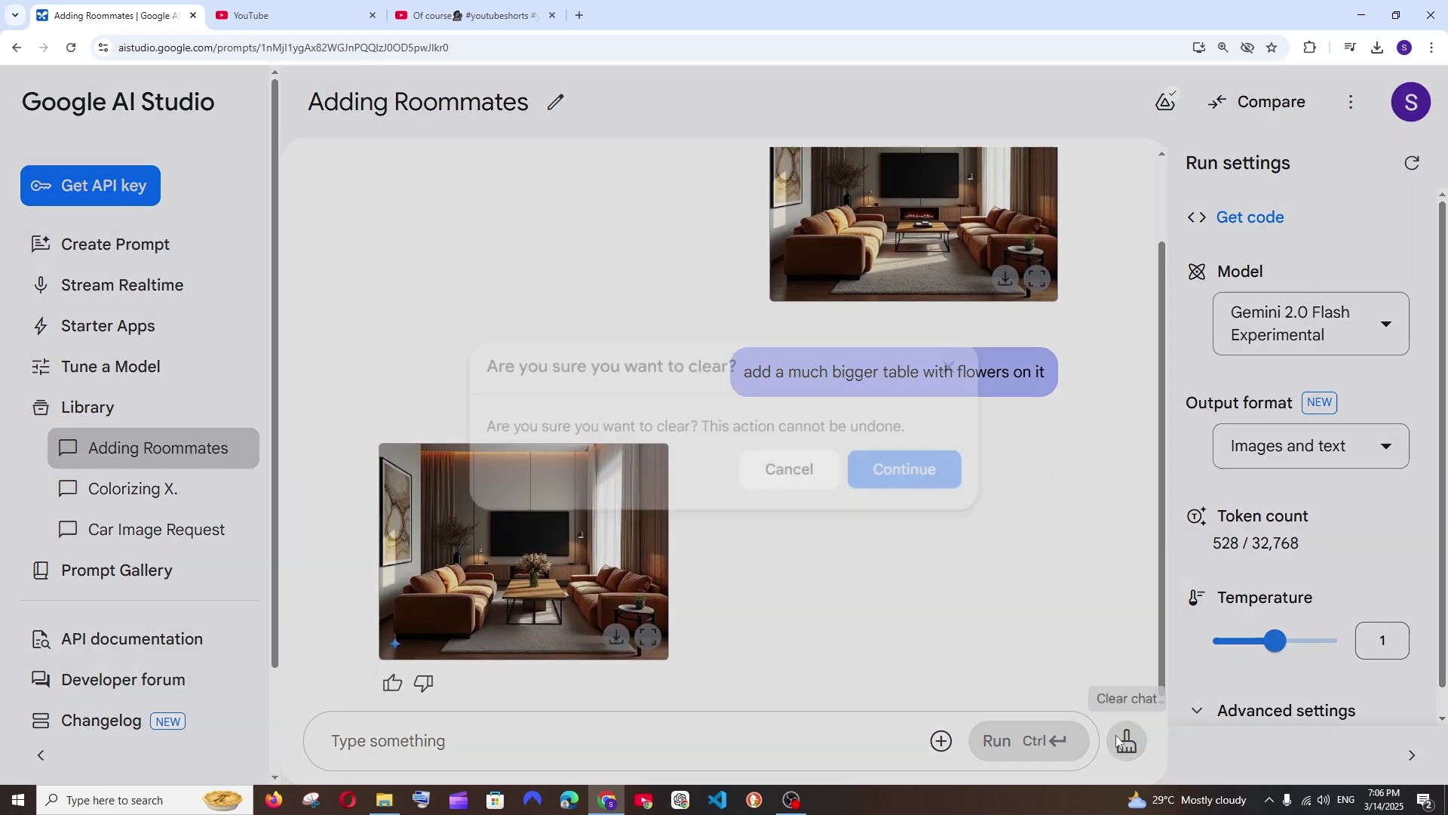
pyautogui.click(918, 469)
pyautogui.click(385, 800)
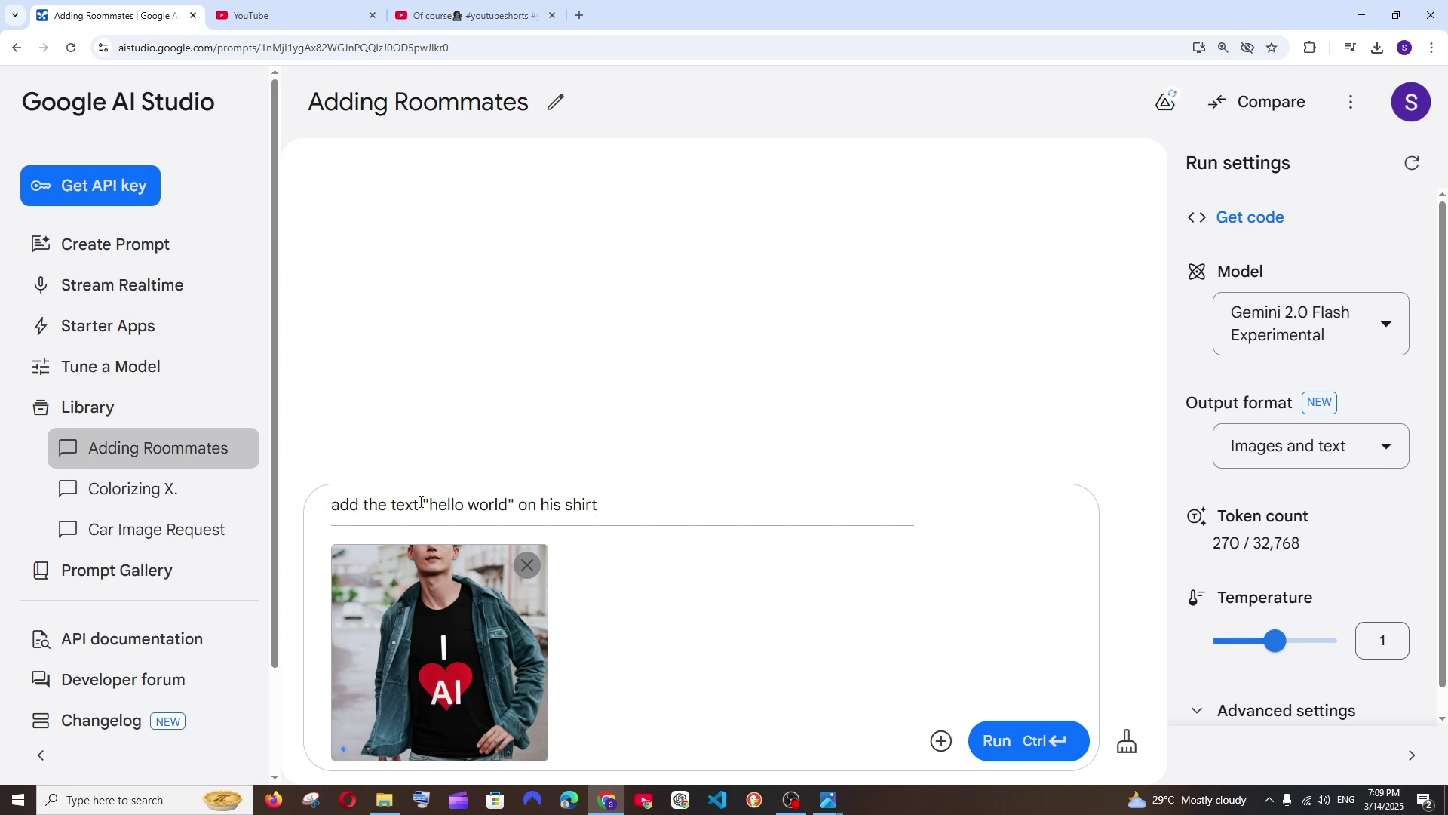
pyautogui.moveTo(623, 509); pyautogui.dragTo(365, 506)
pyautogui.click(1045, 741)
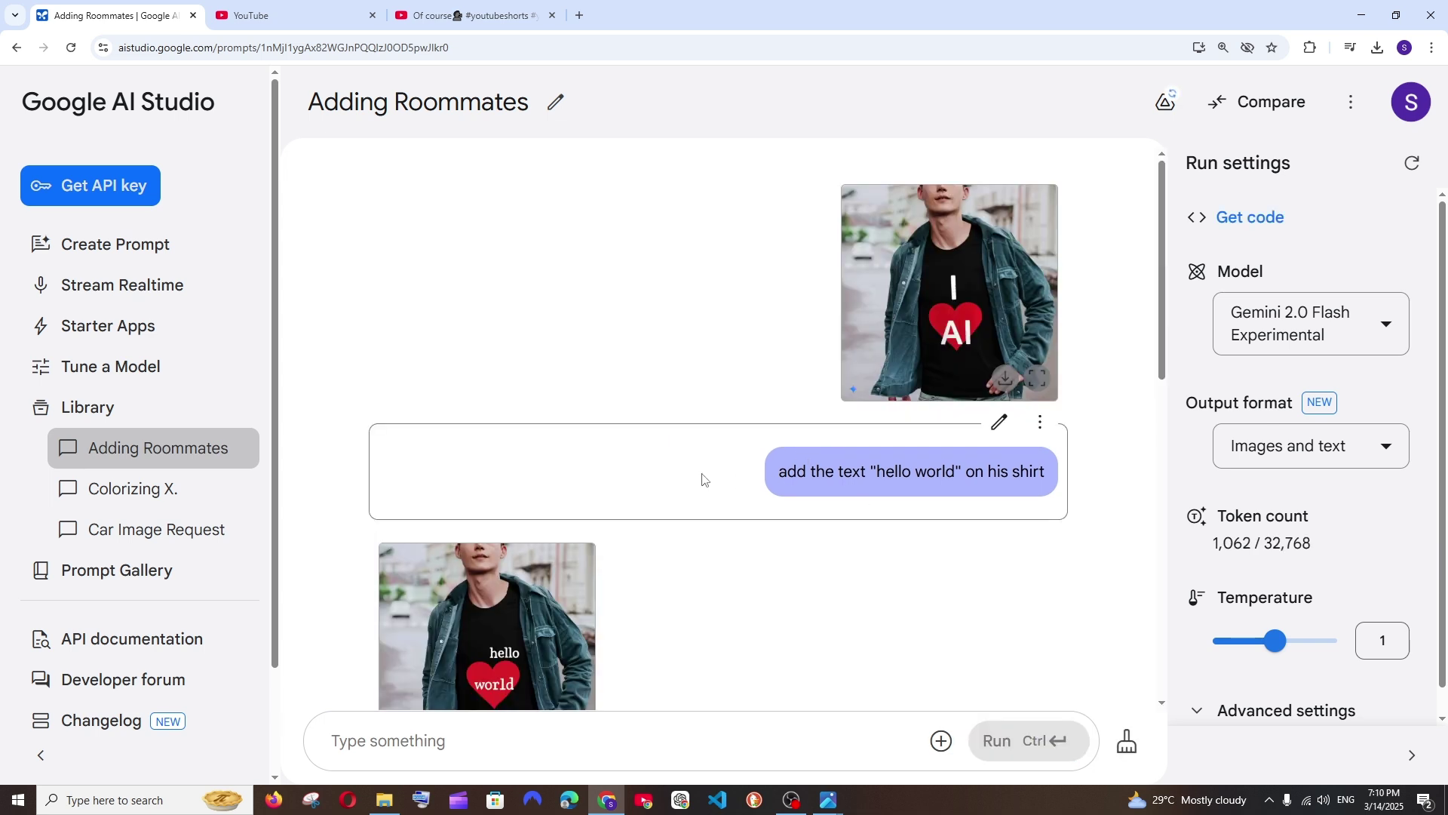
# Scroll through the chat to review the heart-removed and stylish-font HELLO WORLD shirt results
pyautogui.scroll(-1, 581, 441)
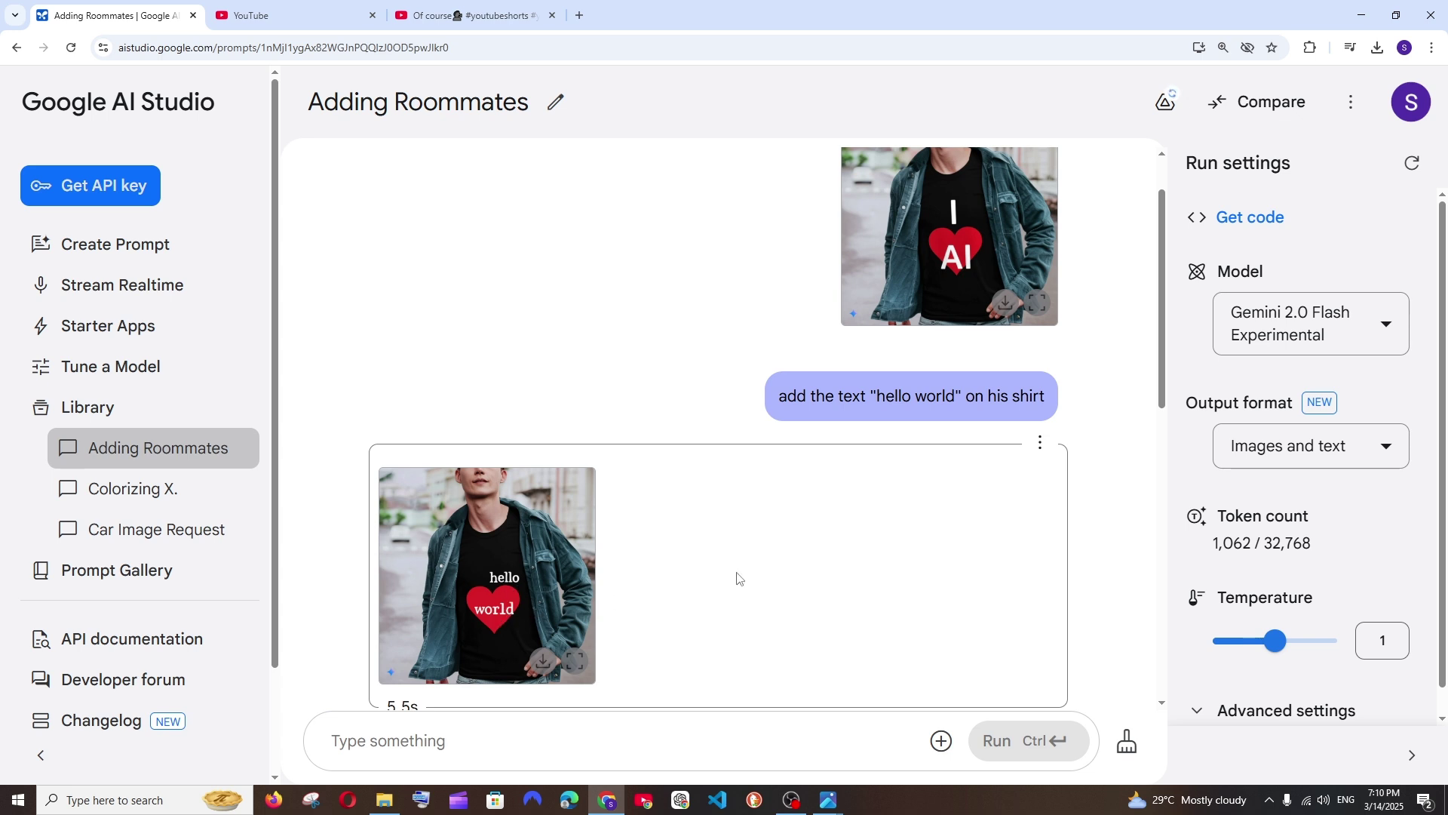
pyautogui.scroll(1, 750, 578)
pyautogui.scroll(-1, 572, 501)
pyautogui.scroll(-2, 590, 518)
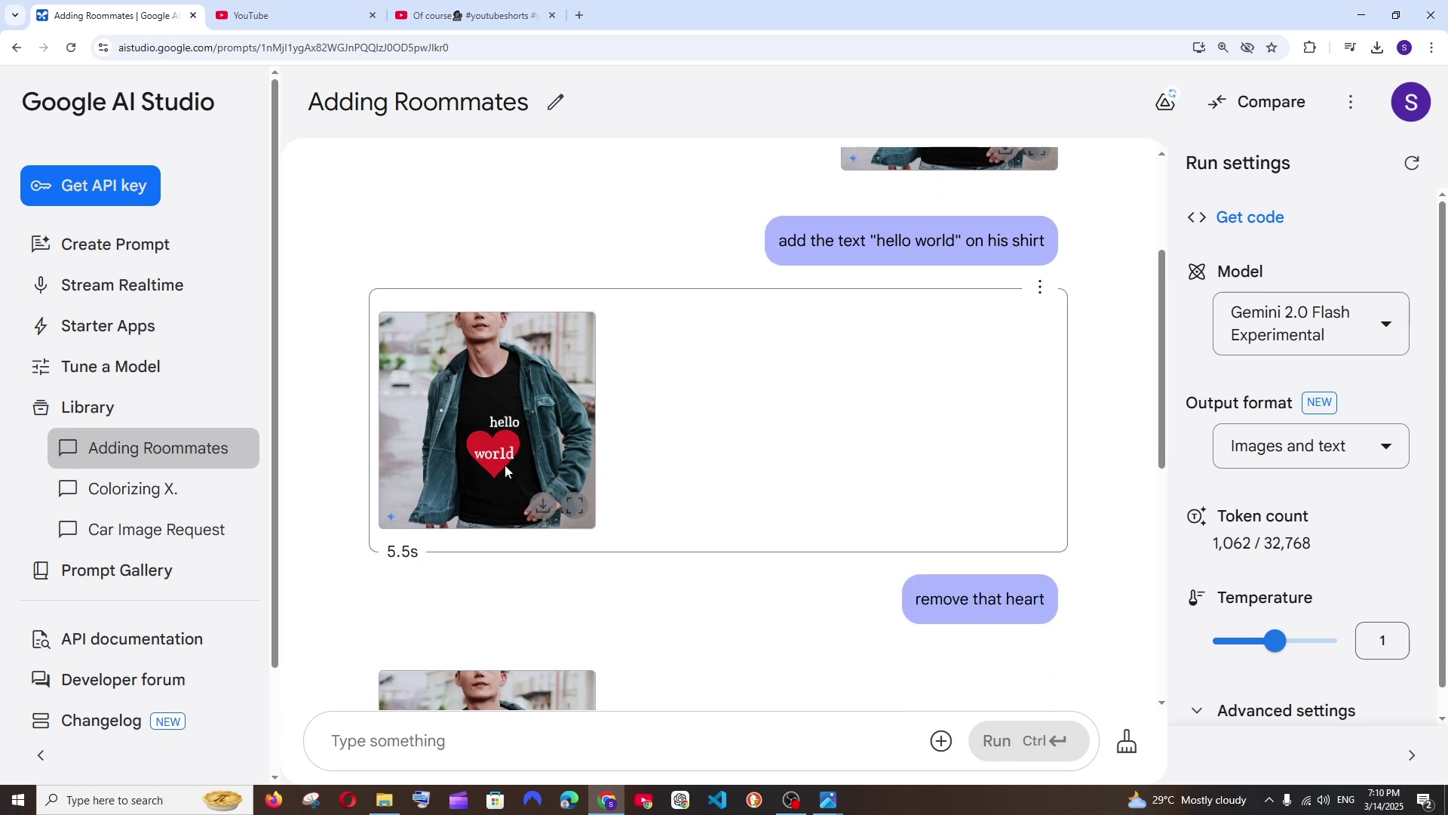
pyautogui.scroll(-4, 498, 483)
pyautogui.scroll(3, 510, 445)
pyautogui.scroll(-2, 504, 325)
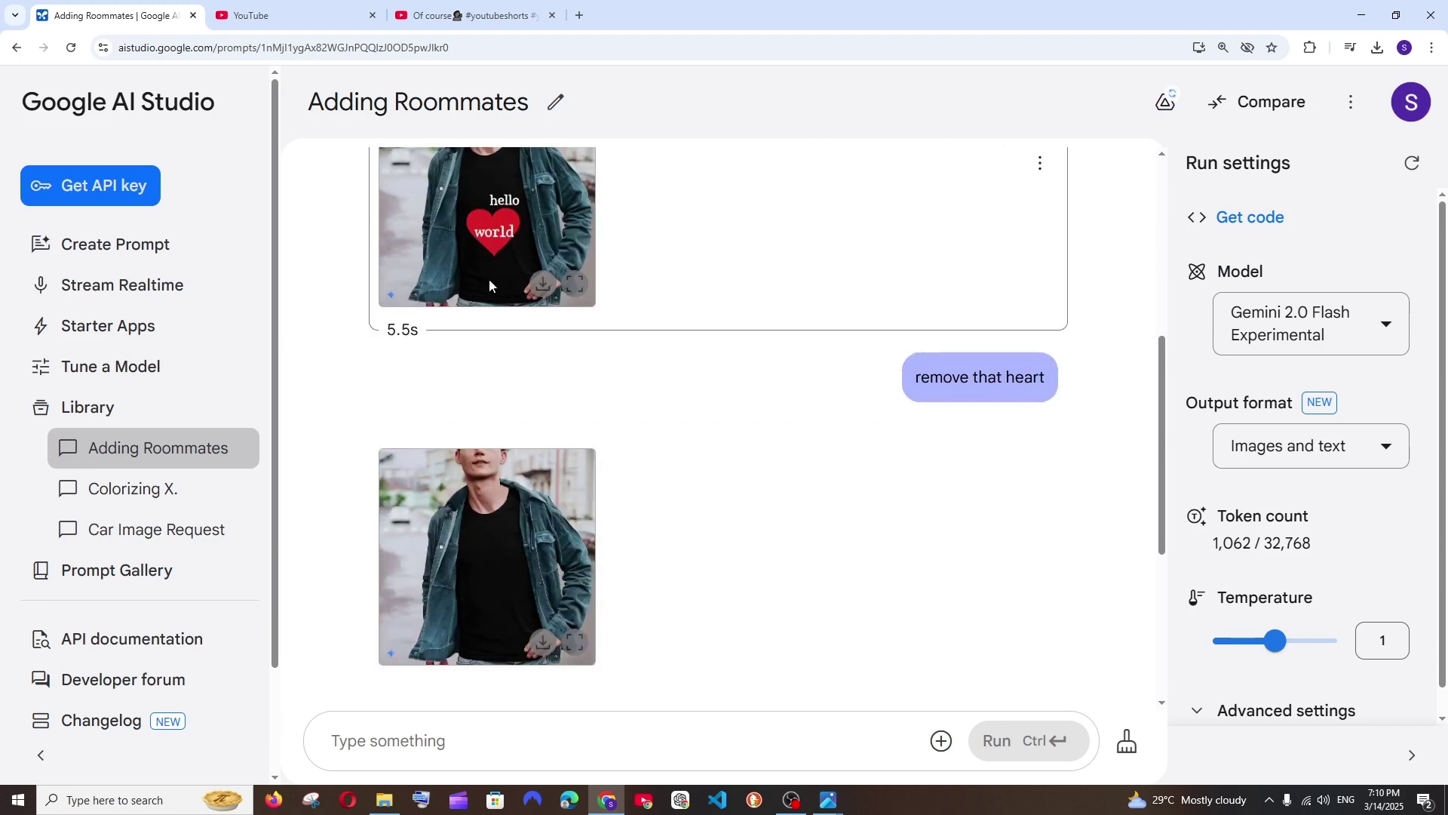
pyautogui.scroll(-4, 575, 475)
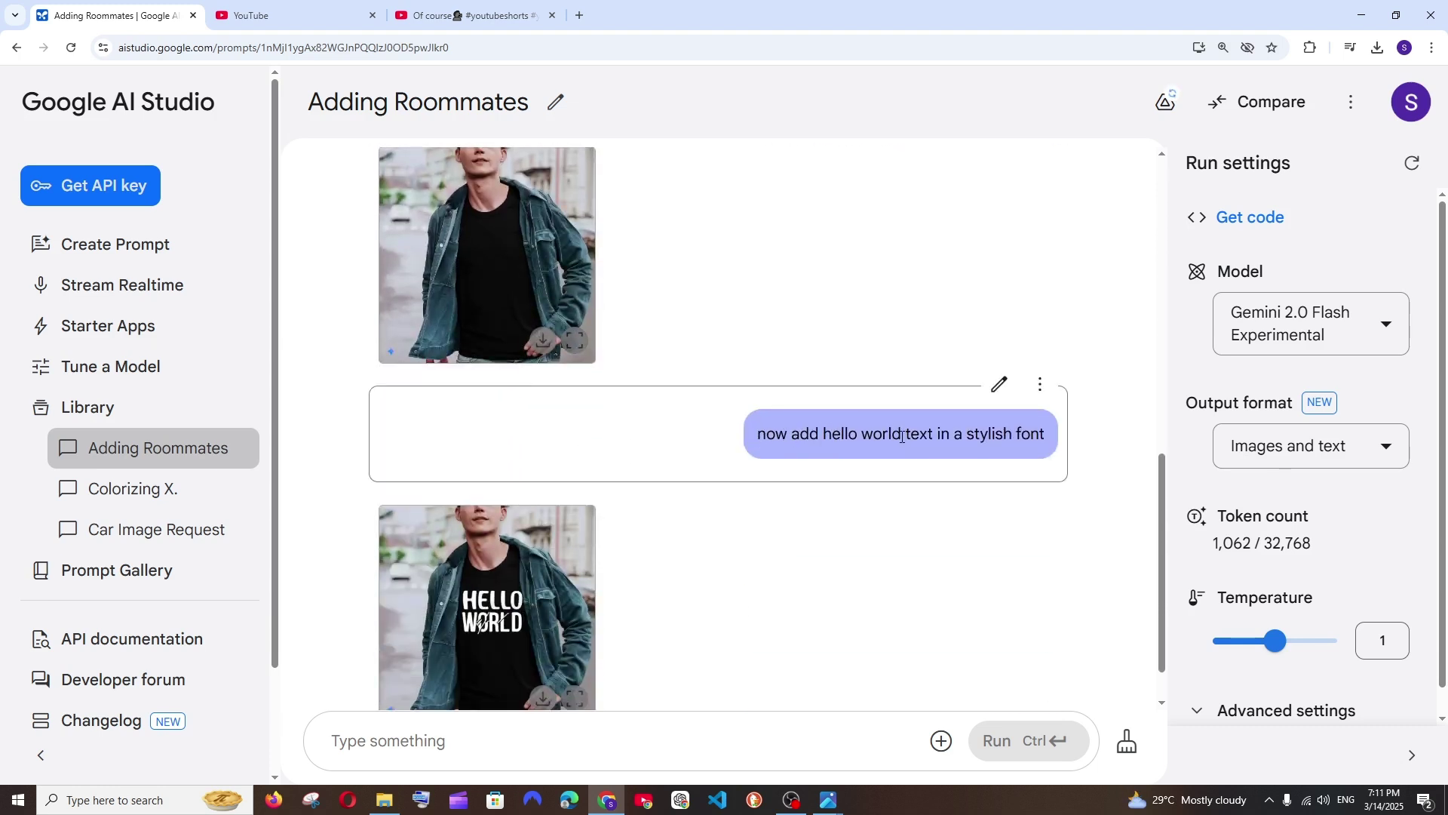
pyautogui.scroll(-1, 830, 468)
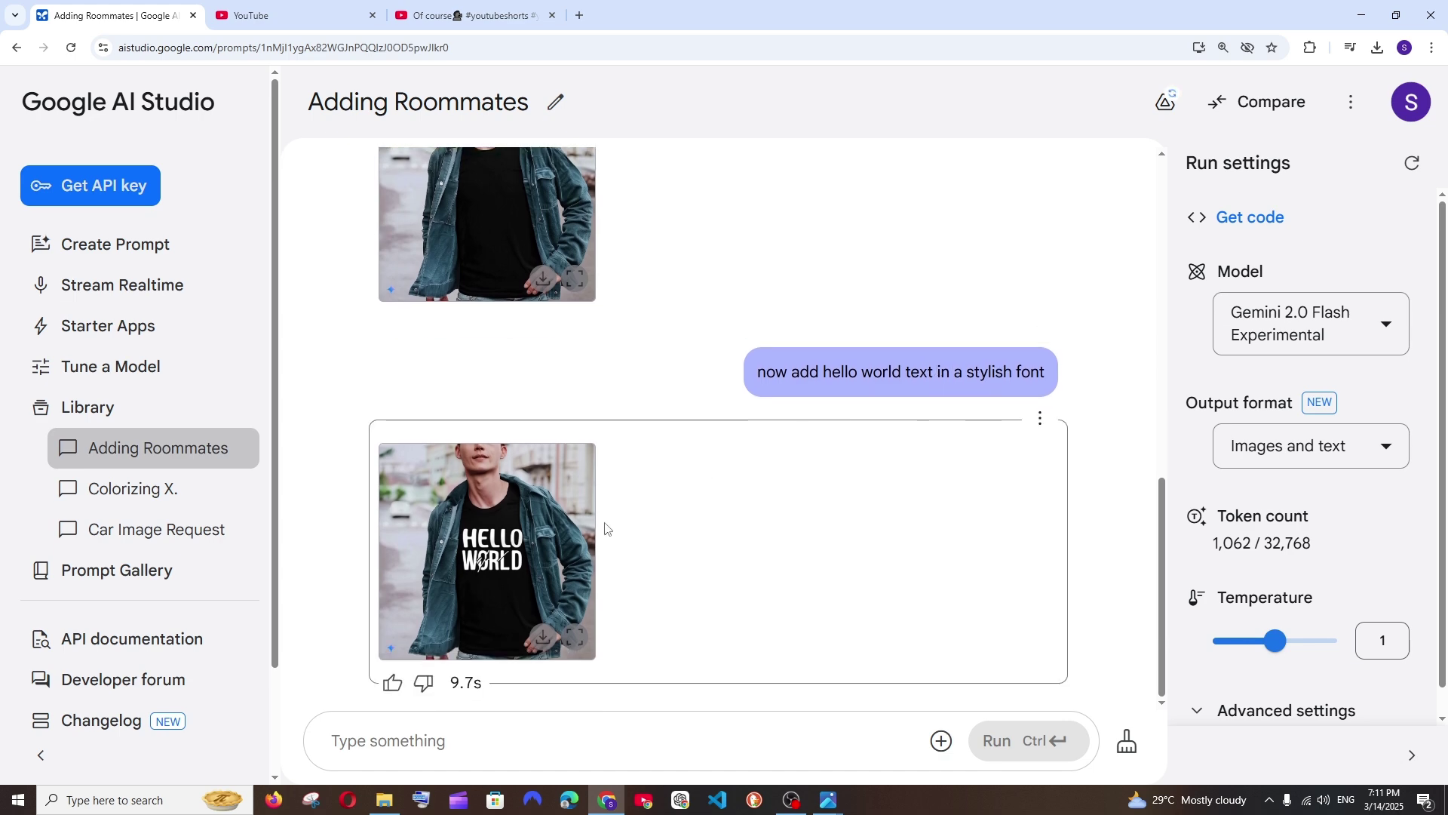
# Open the HELLO WORLD shirt image in its own tab and zoom in on it
pyautogui.click(575, 637)
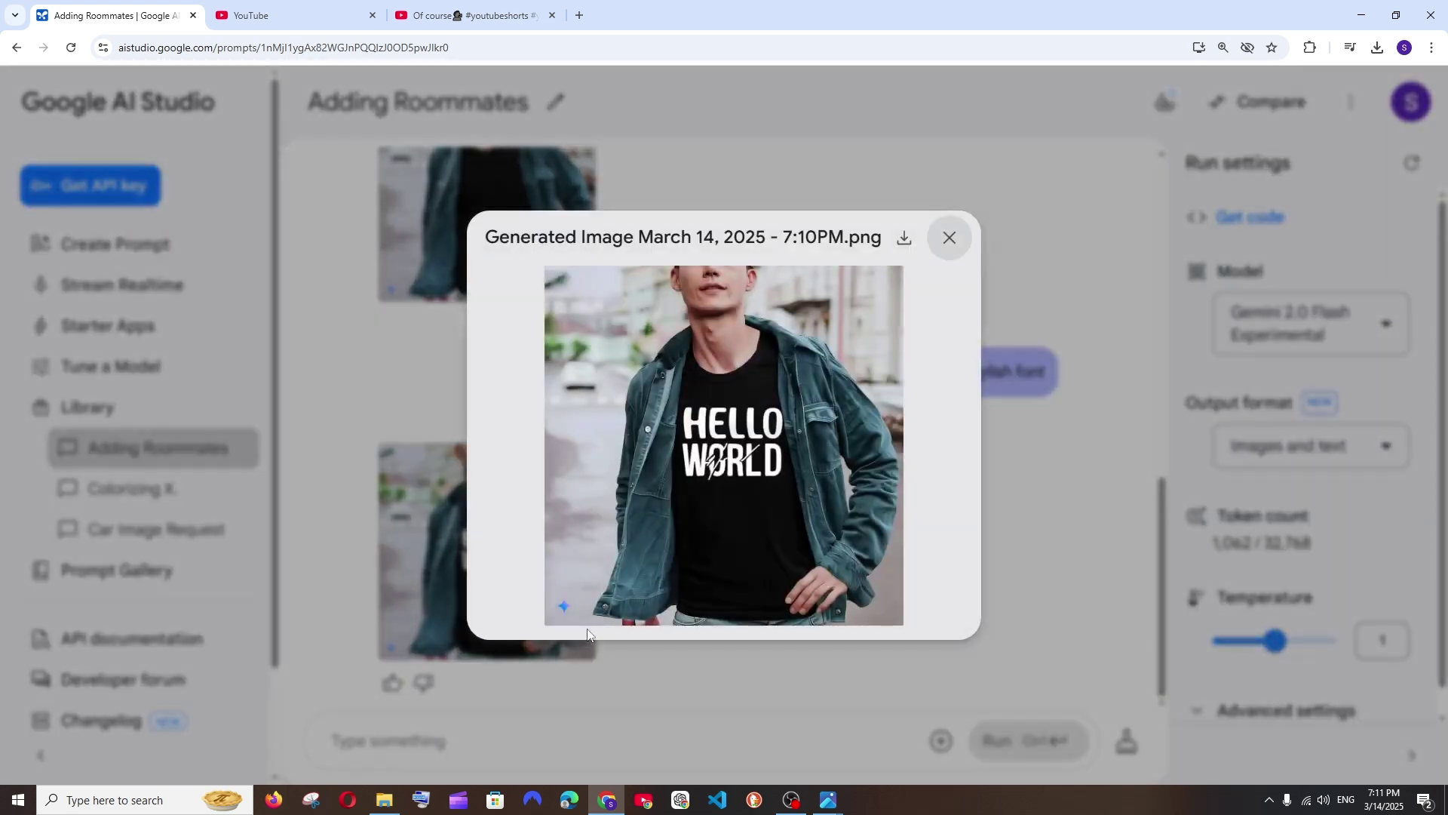
pyautogui.rightClick(739, 417)
pyautogui.click(785, 434)
pyautogui.hotkey('ctrl', 'Tab')
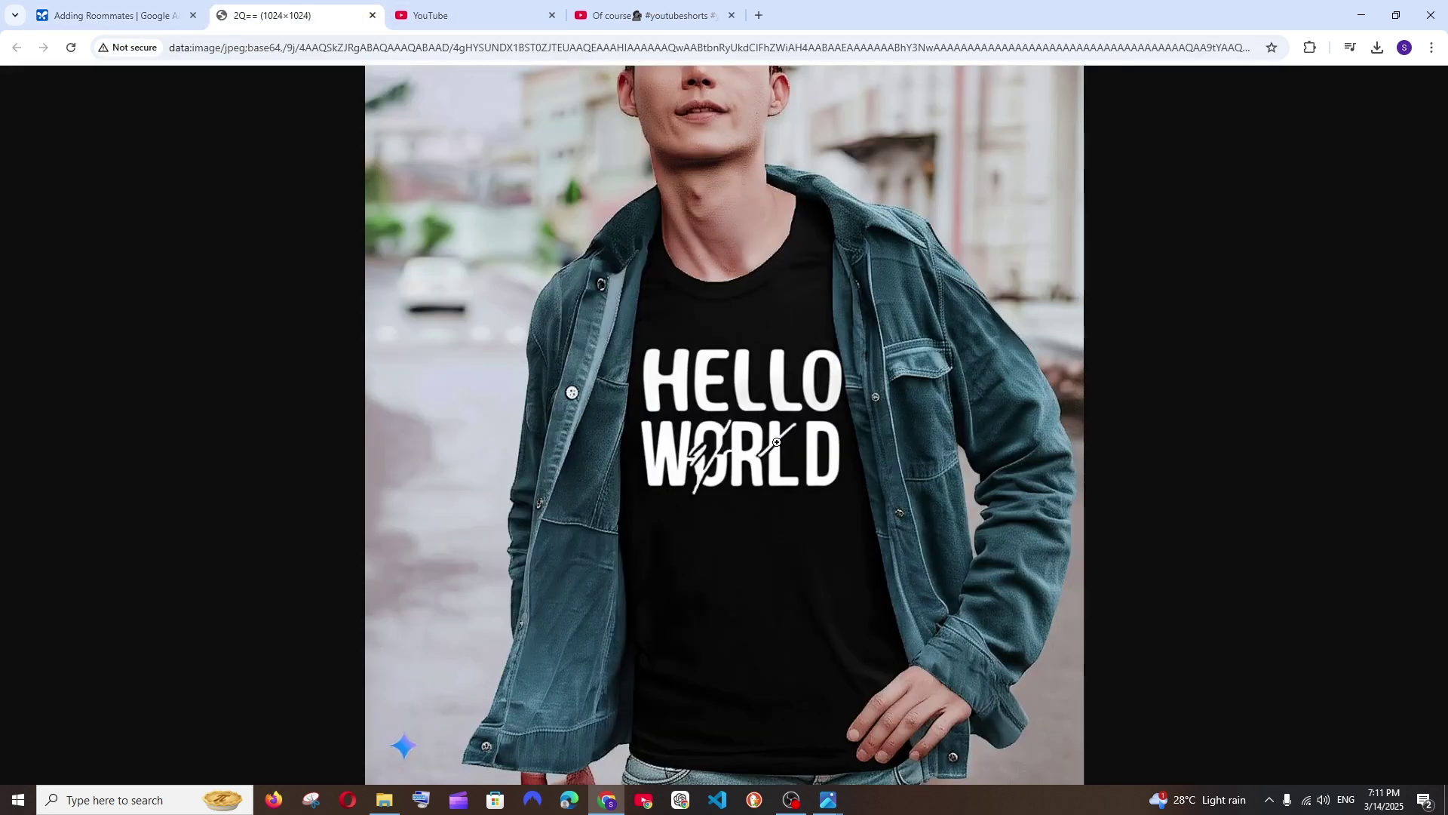
pyautogui.hotkey('ctrl', '+')
pyautogui.hotkey('ctrl', '+')
pyautogui.hotkey('ctrl', '+')
# Inspect the lettering, then close the image tab and the full-size image viewer
pyautogui.scroll(-1, 723, 408)
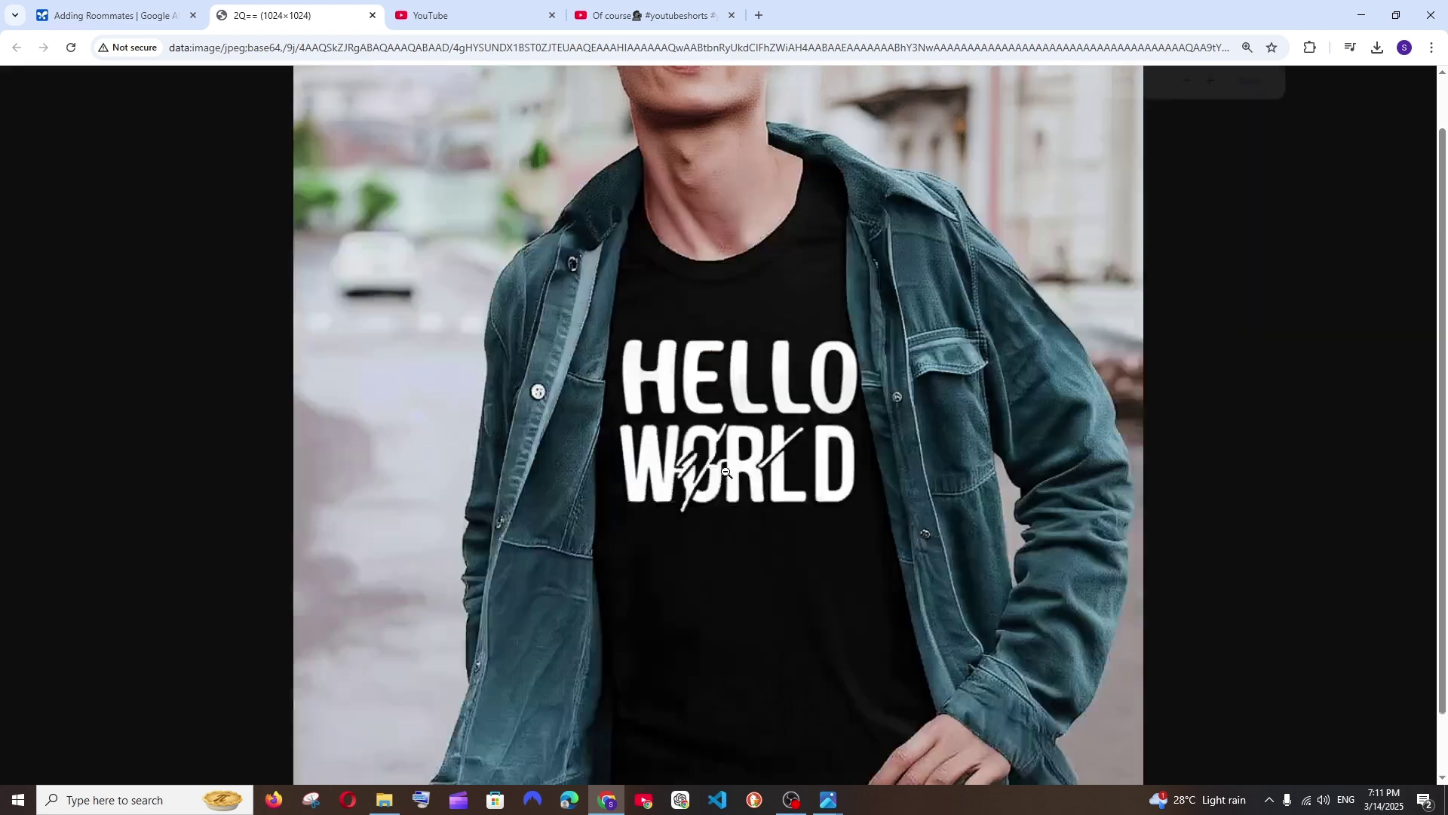
pyautogui.scroll(-4, 751, 482)
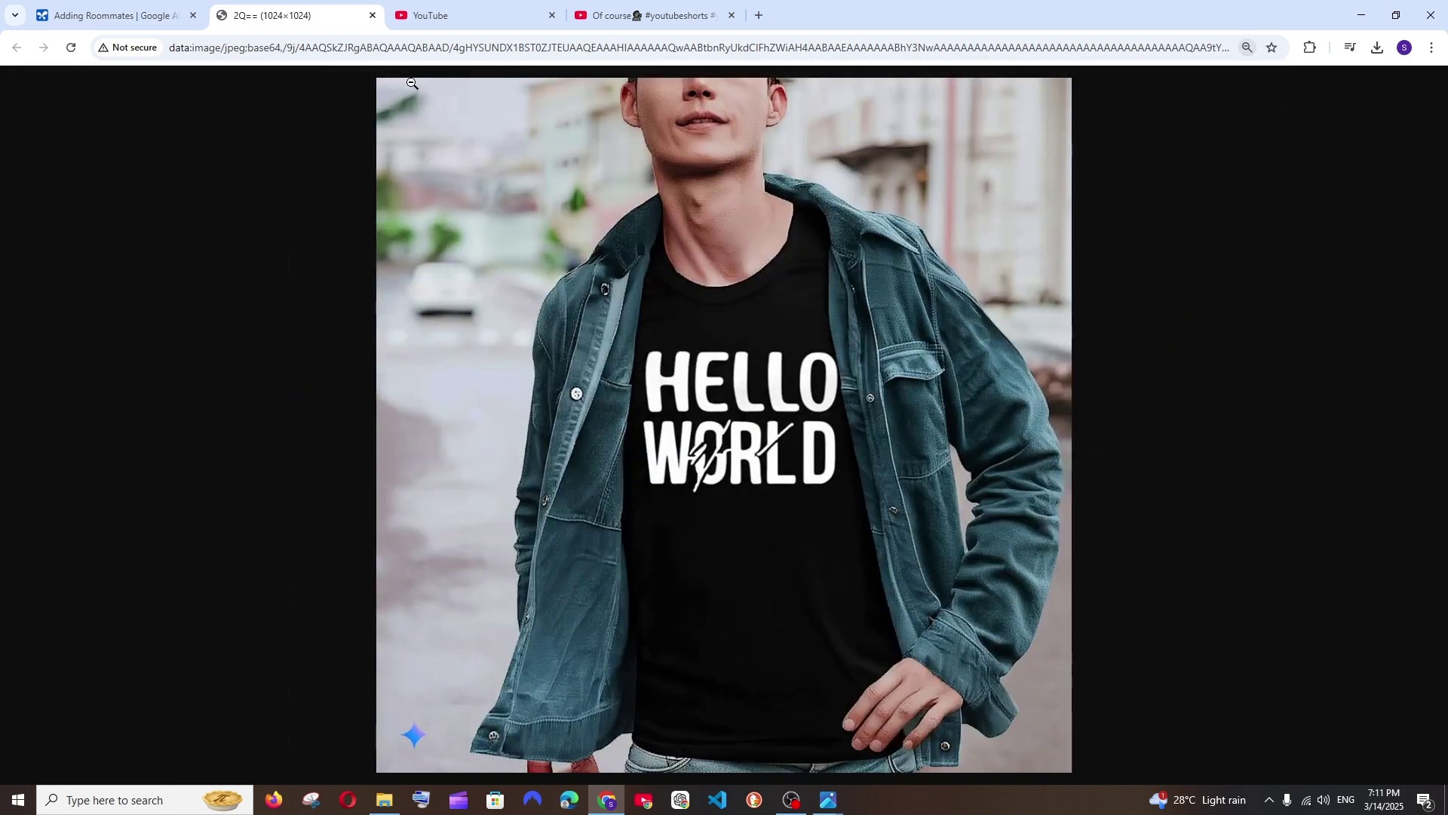
pyautogui.click(372, 15)
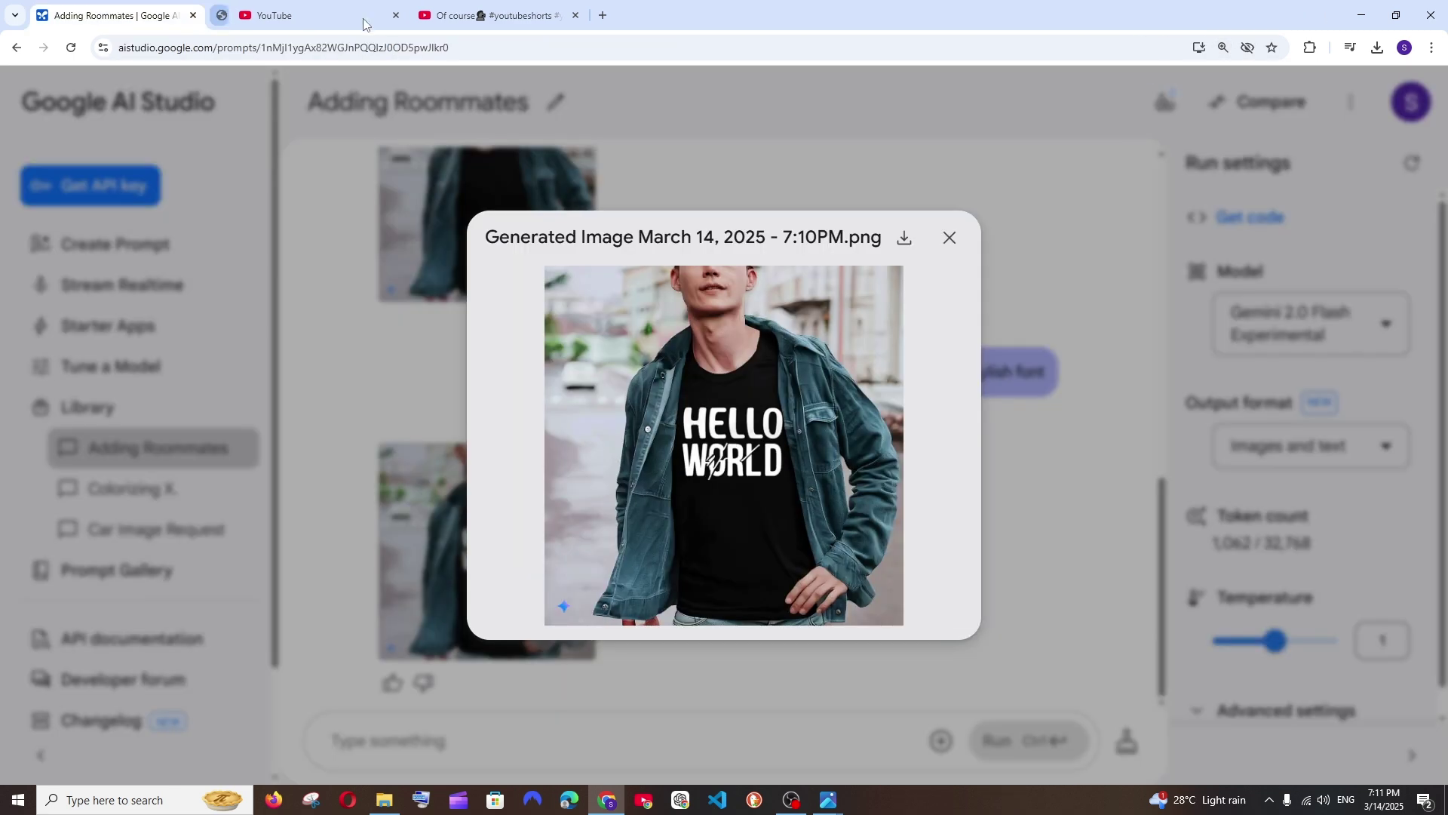
pyautogui.click(1064, 382)
pyautogui.scroll(6, 942, 489)
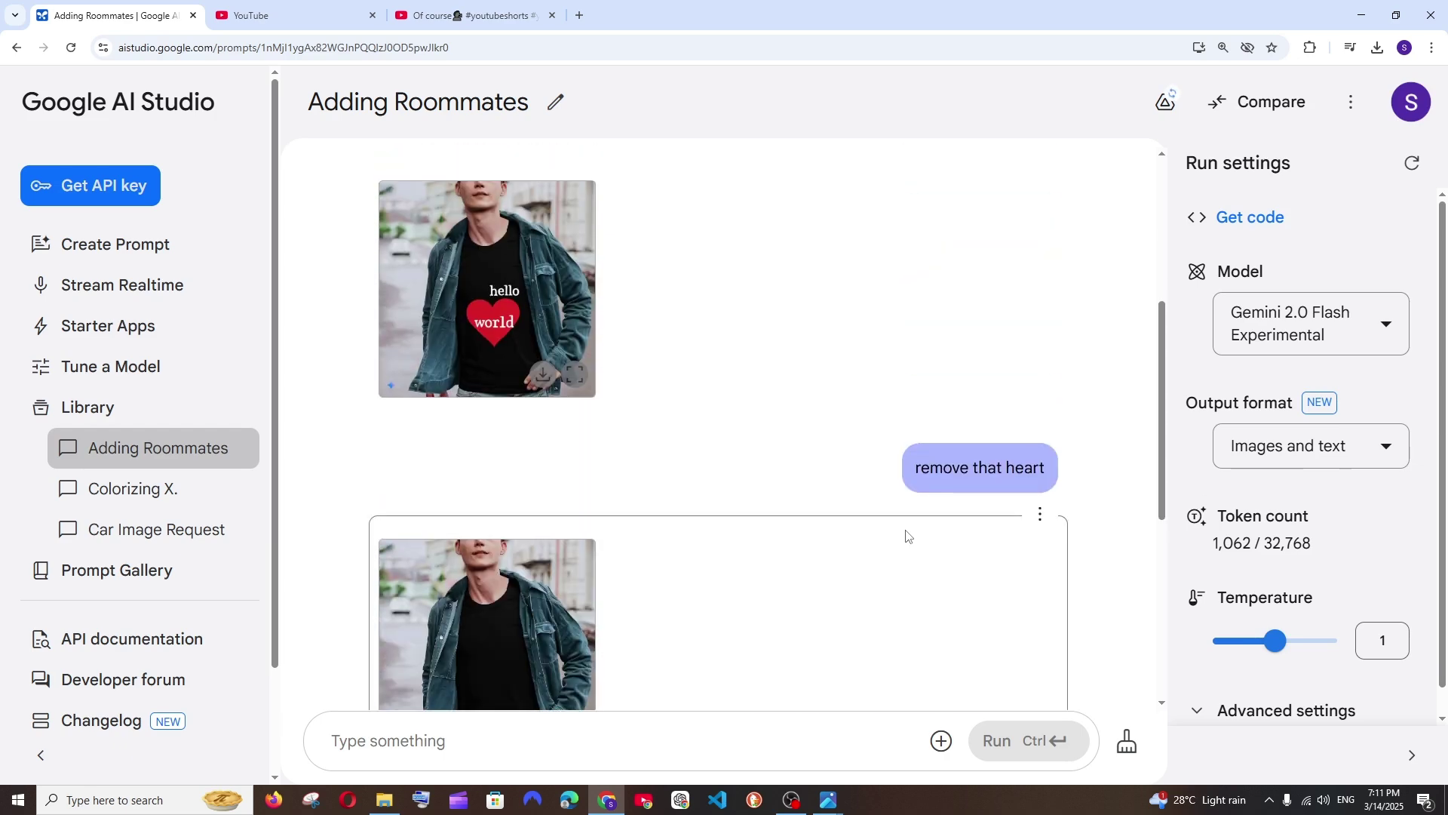
# Clear the conversation and restore the green valley photo window from the taskbar
pyautogui.scroll(3, 908, 536)
pyautogui.scroll(-9, 909, 535)
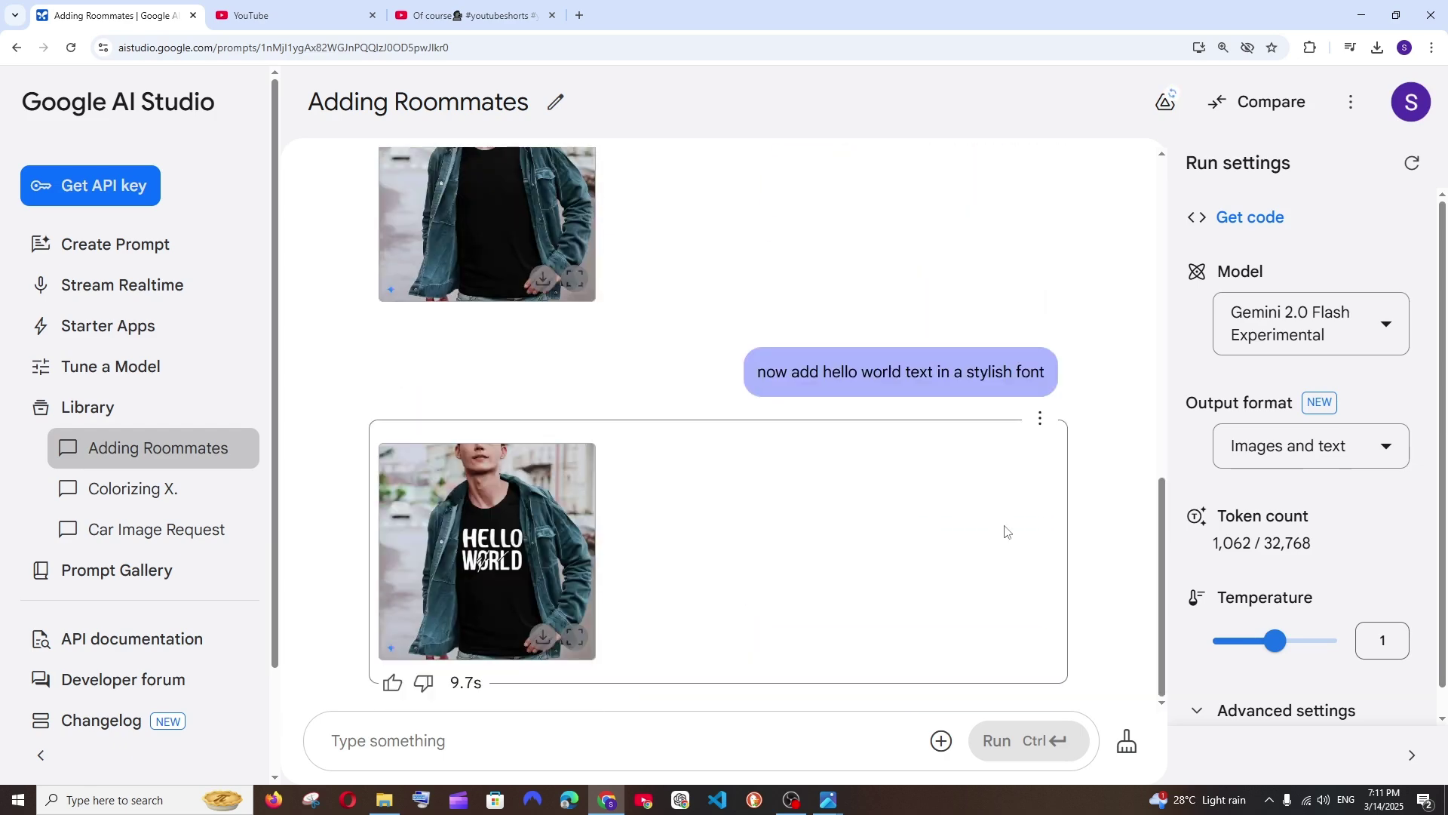
pyautogui.click(1127, 741)
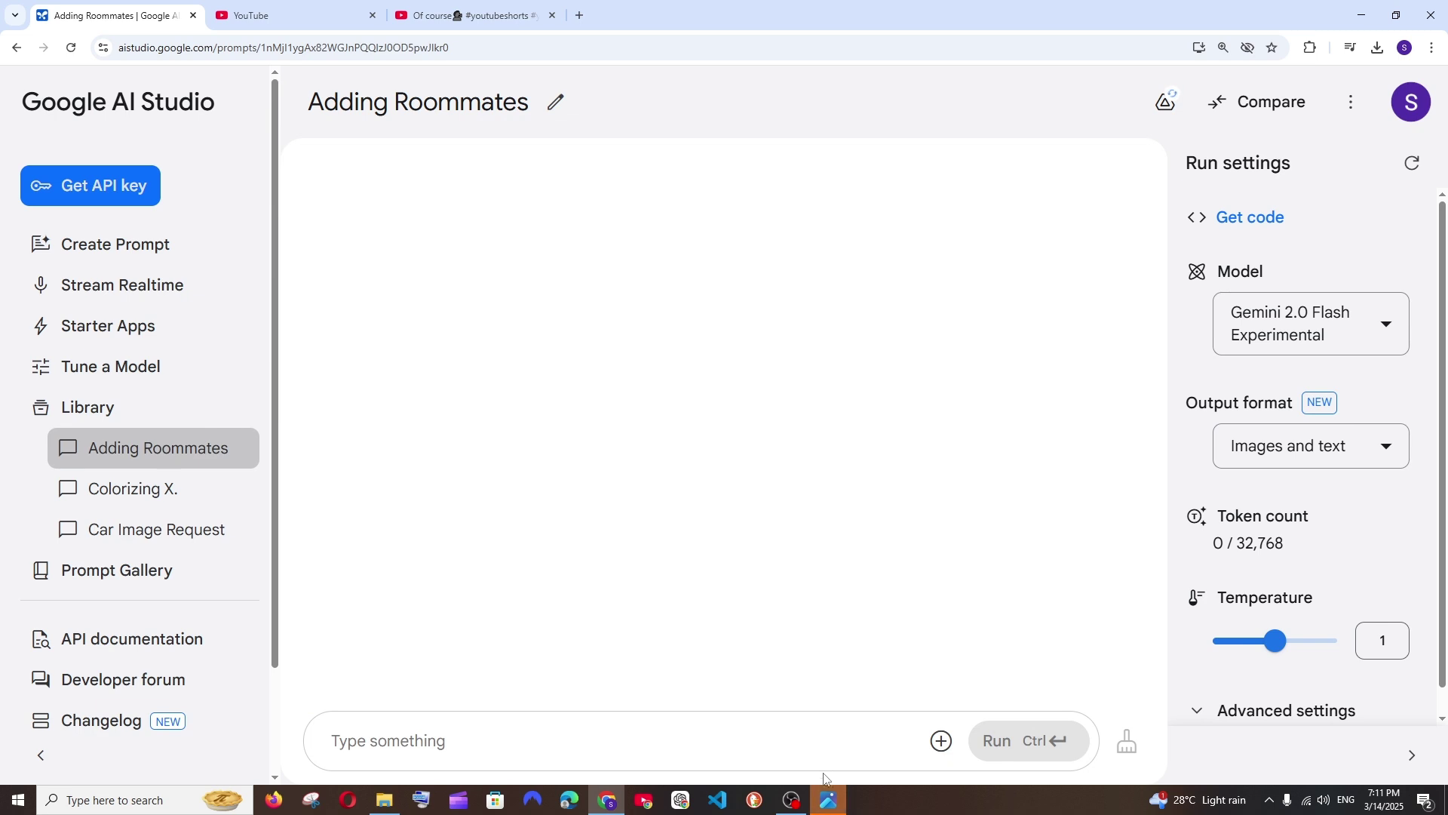
pyautogui.moveTo(828, 797)
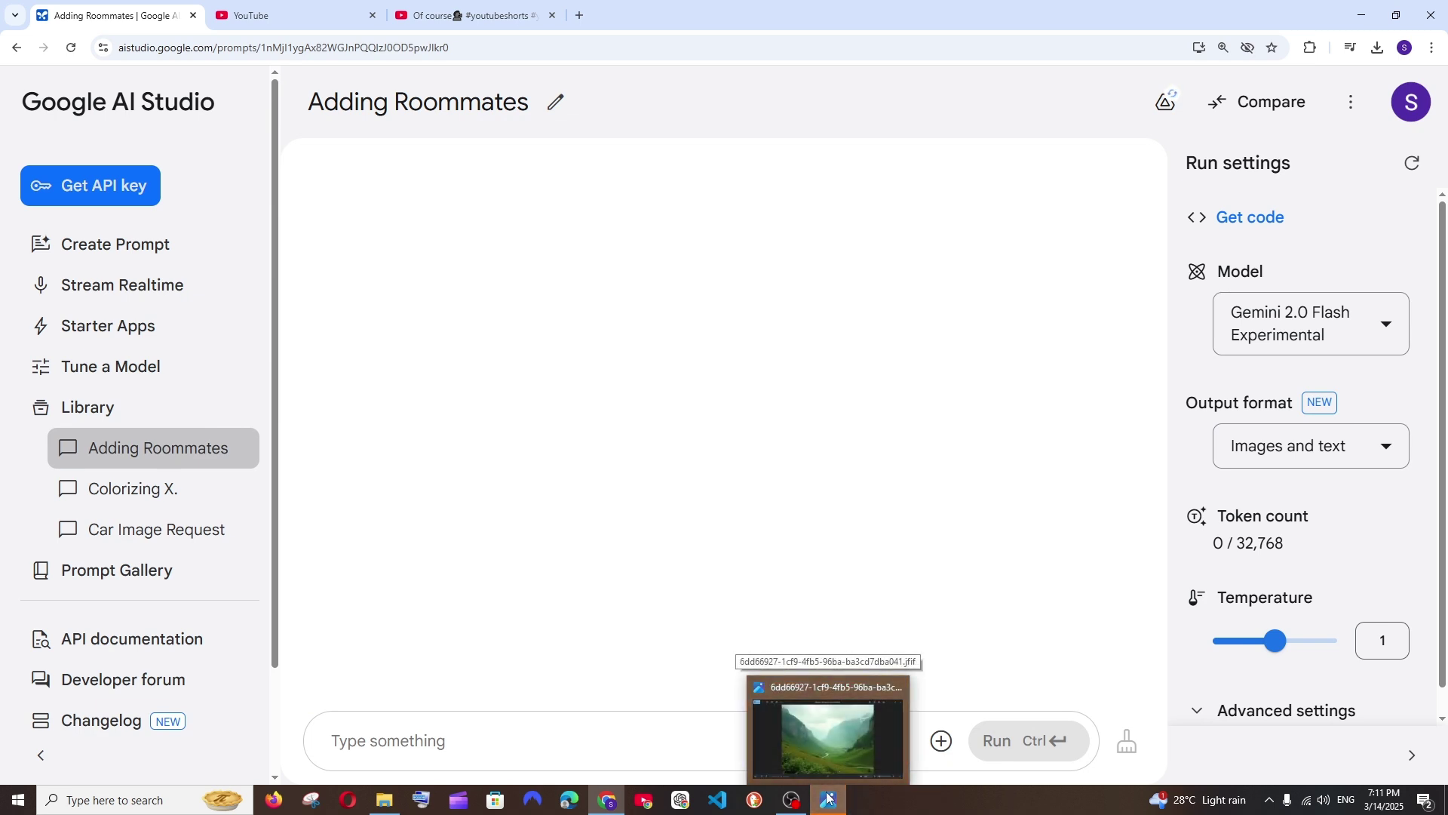
pyautogui.click(828, 797)
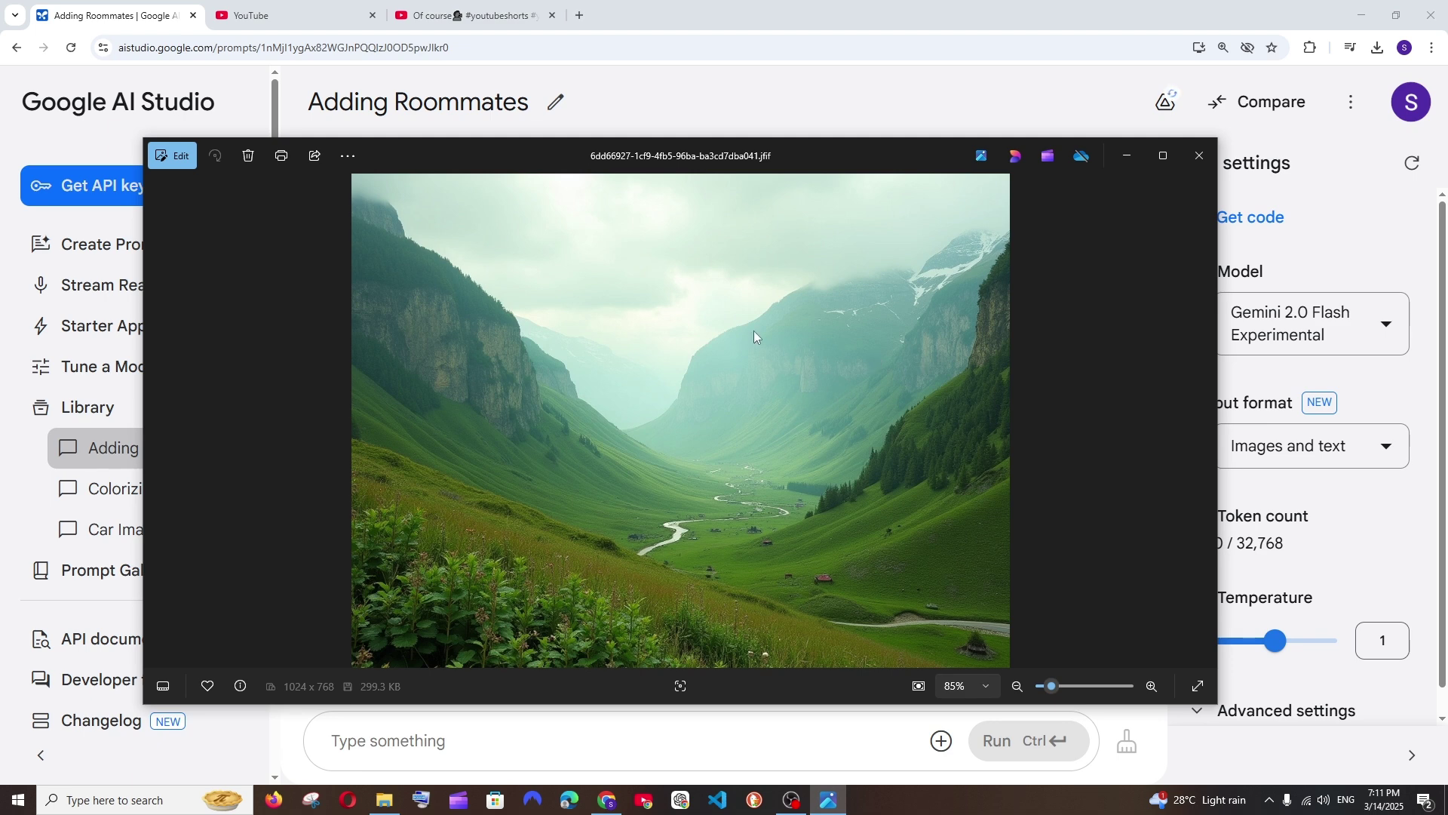
# Upload the green valley image, request 'give me night time view', and view it full size
pyautogui.click(1127, 157)
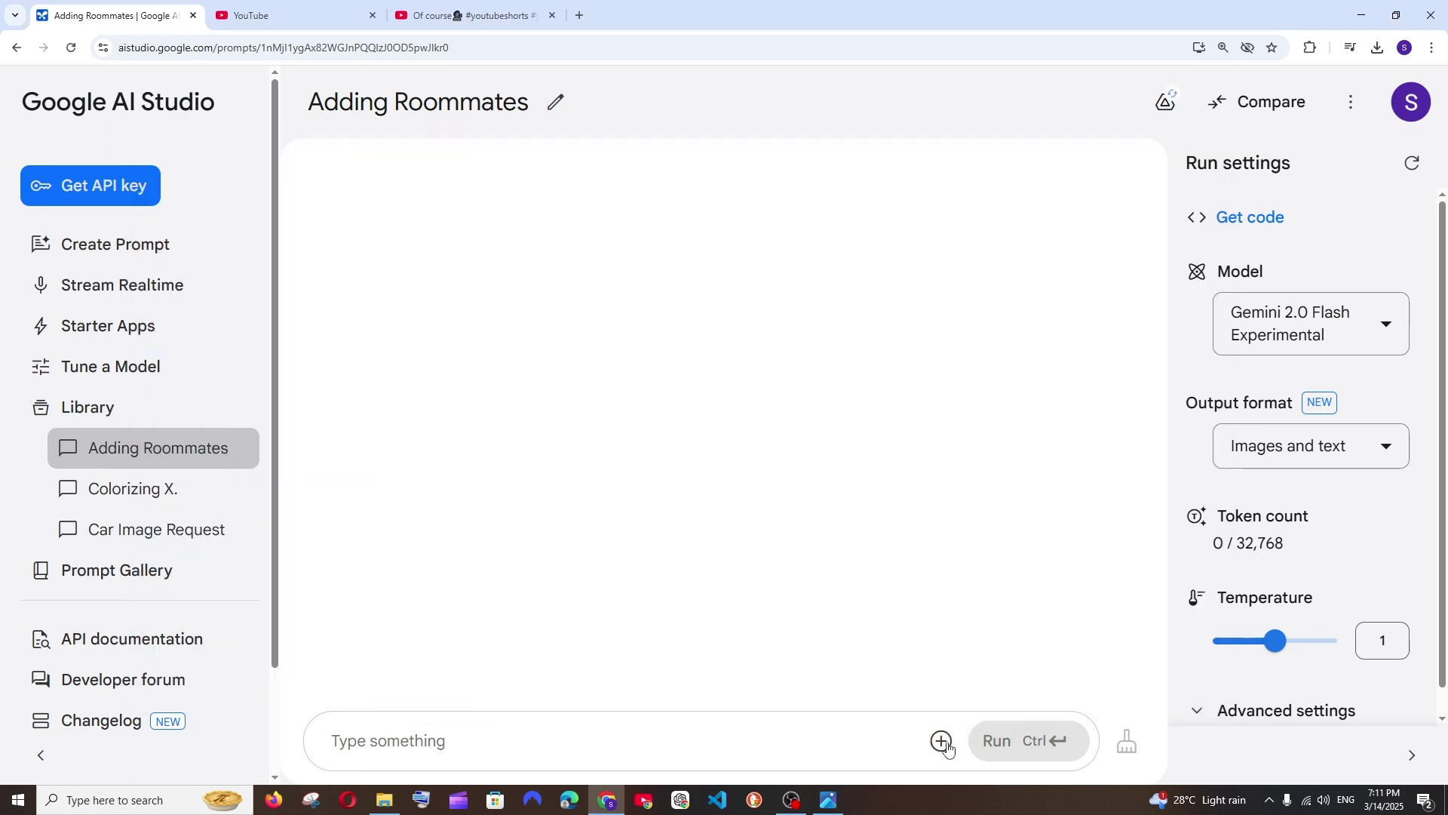
pyautogui.click(941, 740)
pyautogui.click(970, 521)
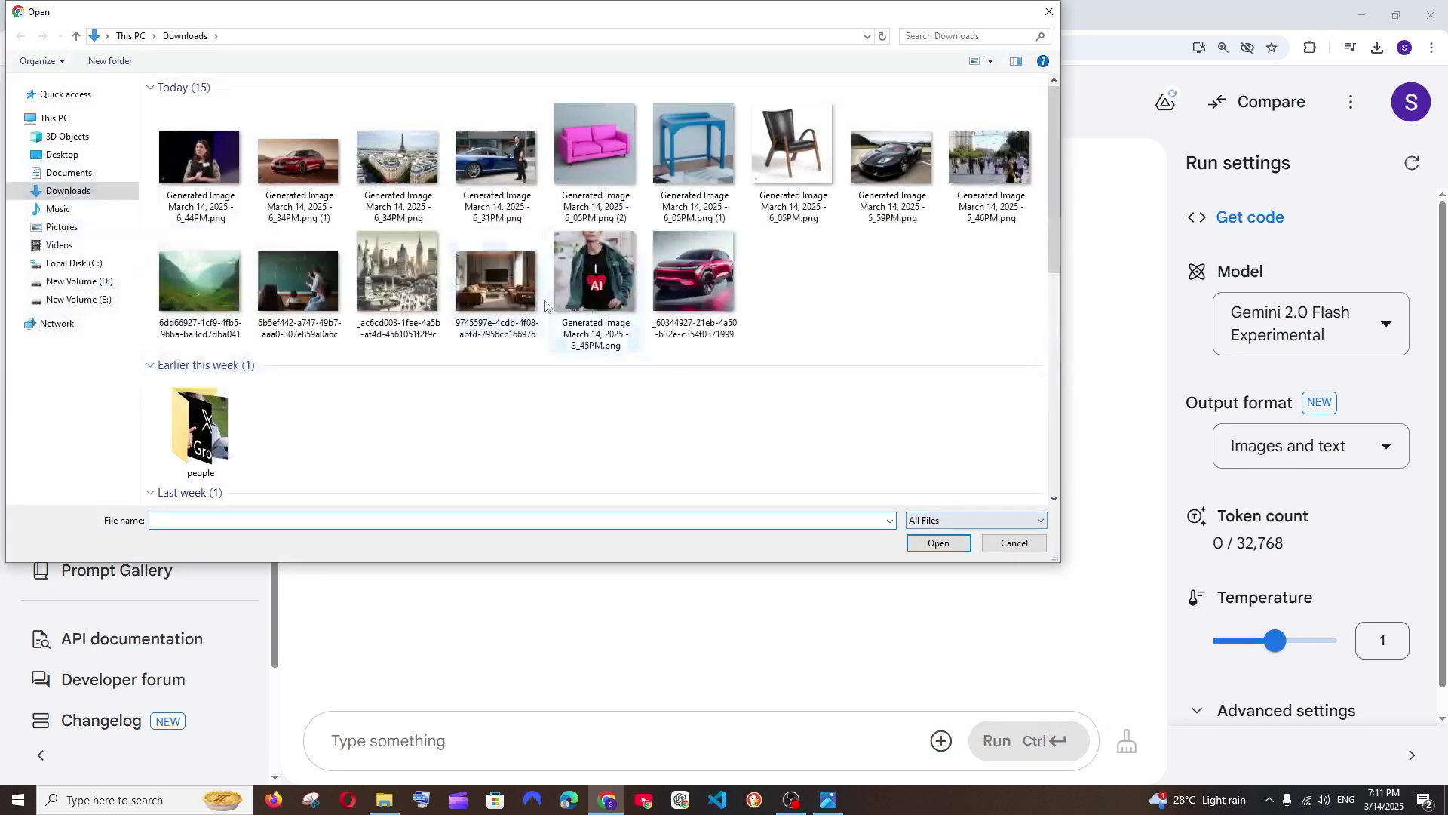
pyautogui.click(189, 290)
pyautogui.click(947, 540)
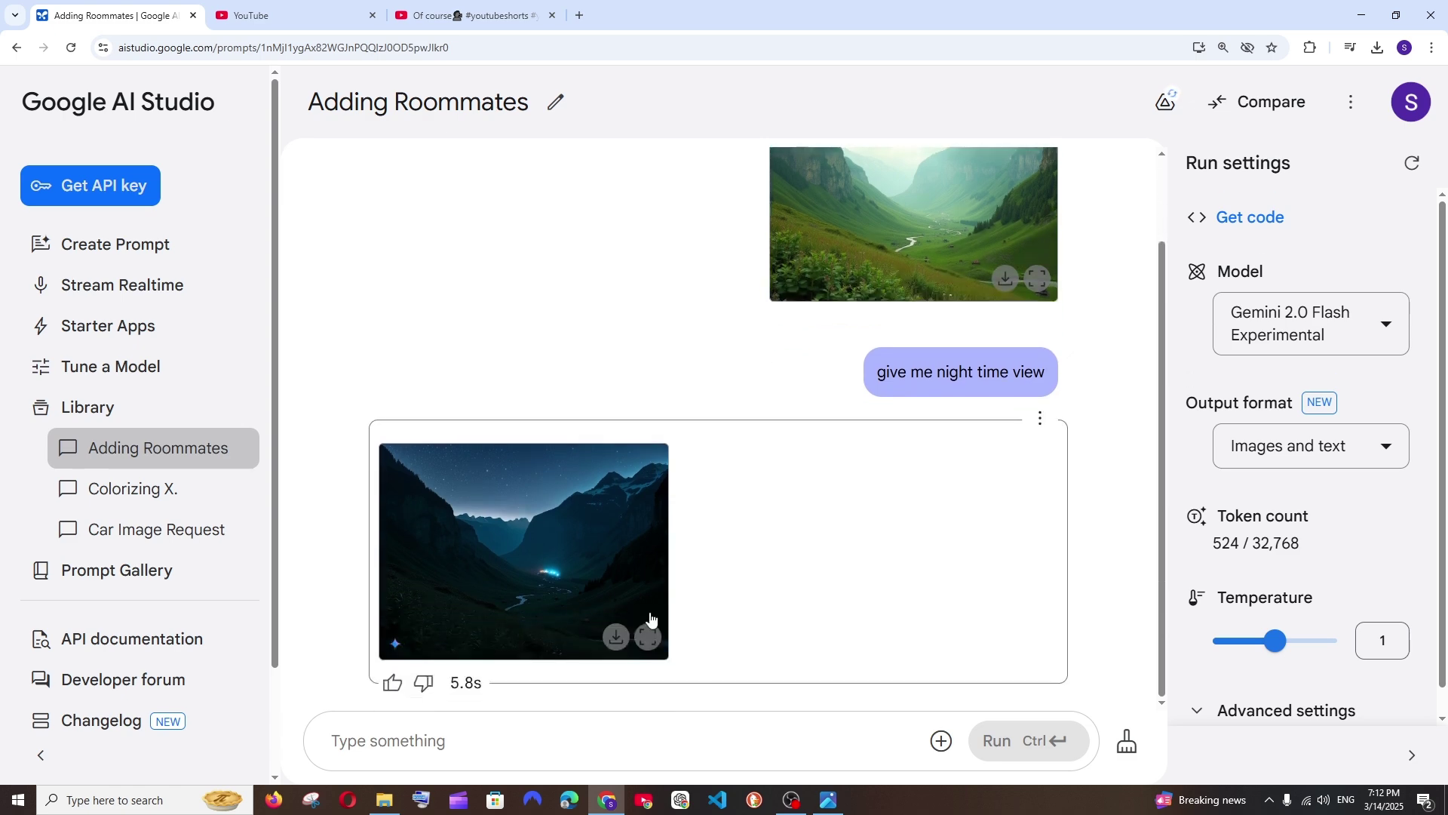
pyautogui.click(648, 639)
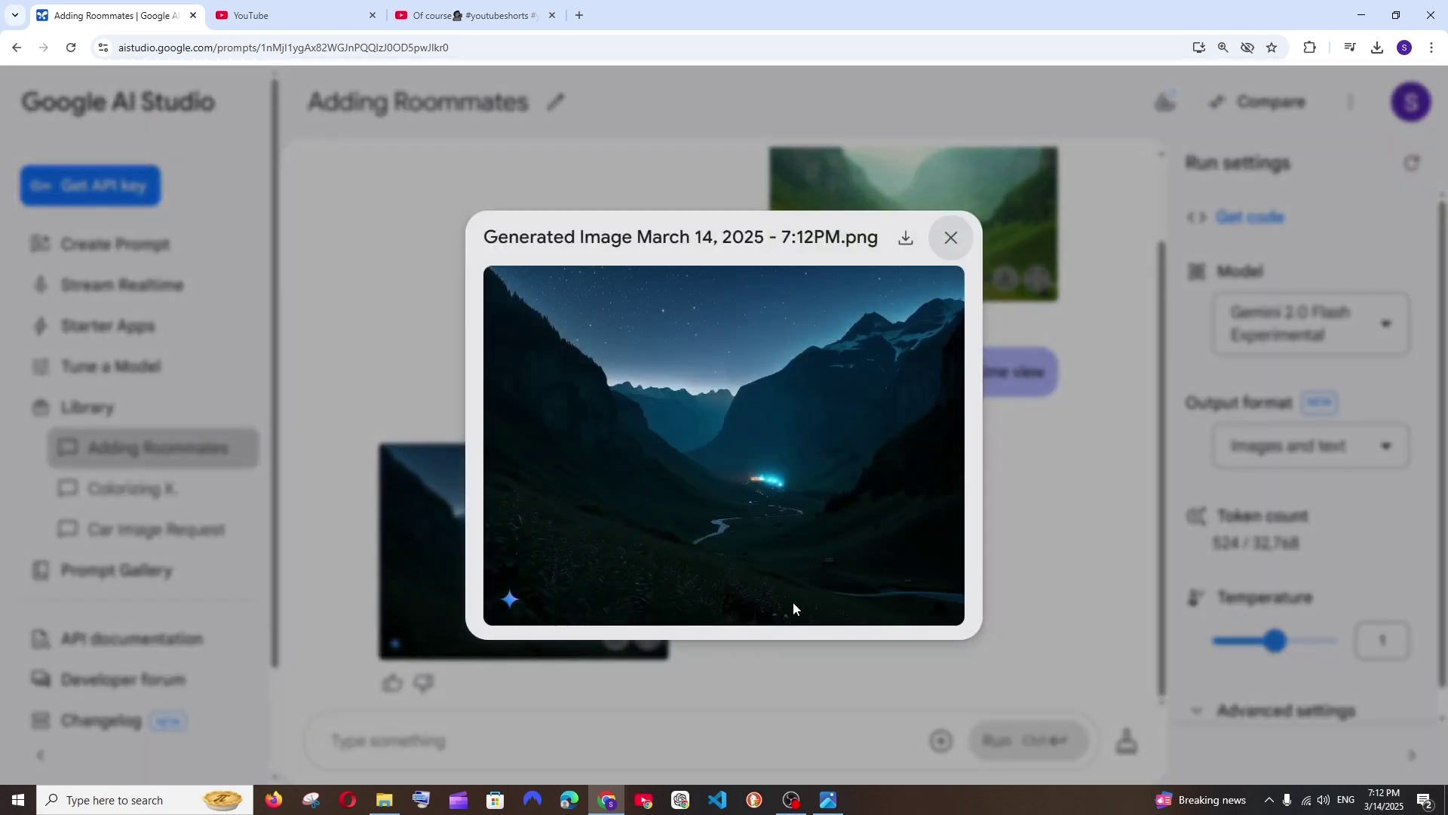
# Place the original valley photo beside the night version to compare, then close both
pyautogui.click(828, 799)
pyautogui.moveTo(887, 151); pyautogui.dragTo(508, 171)
pyautogui.moveTo(836, 733); pyautogui.dragTo(416, 666)
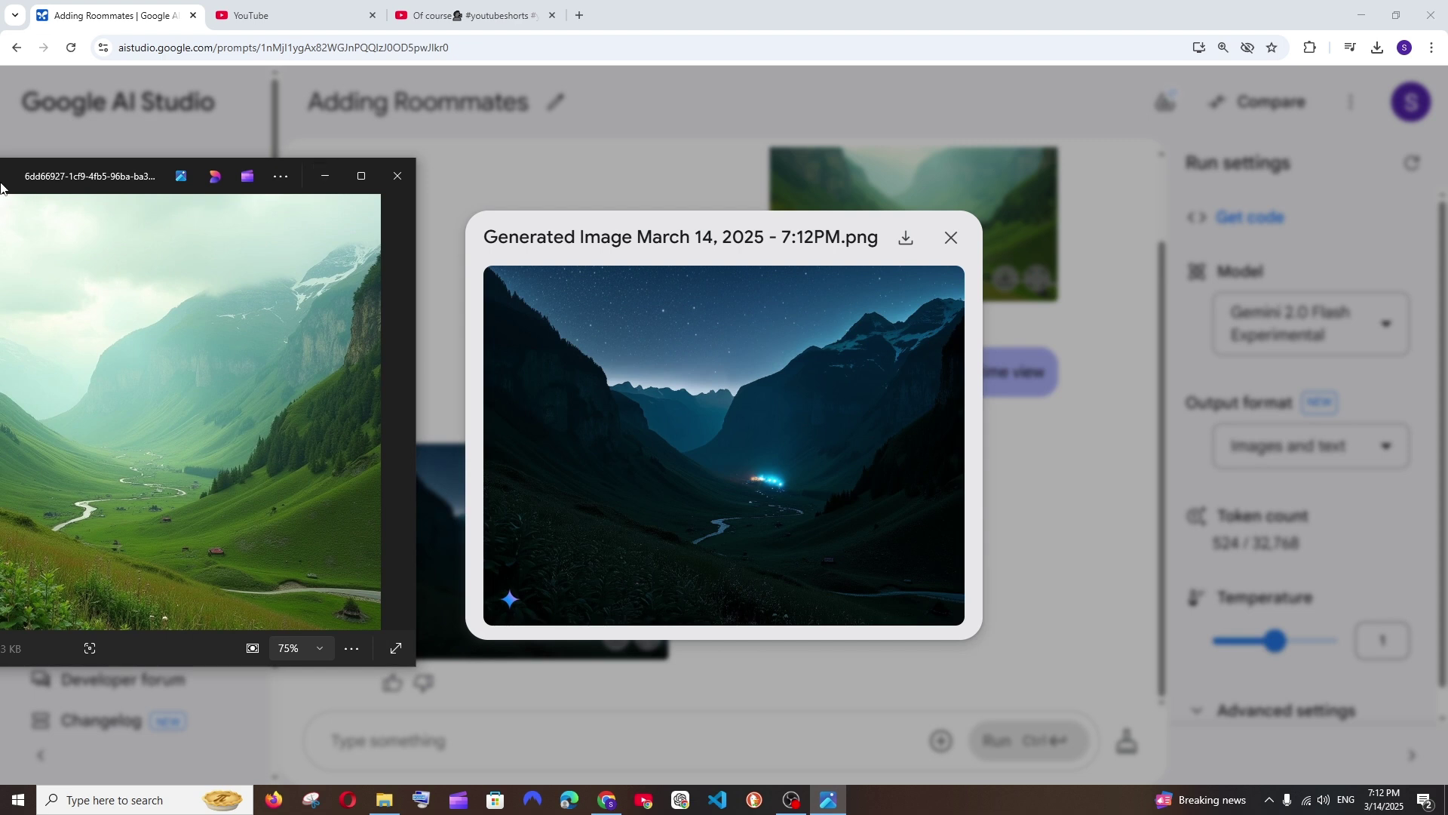
pyautogui.moveTo(0, 185); pyautogui.dragTo(170, 181)
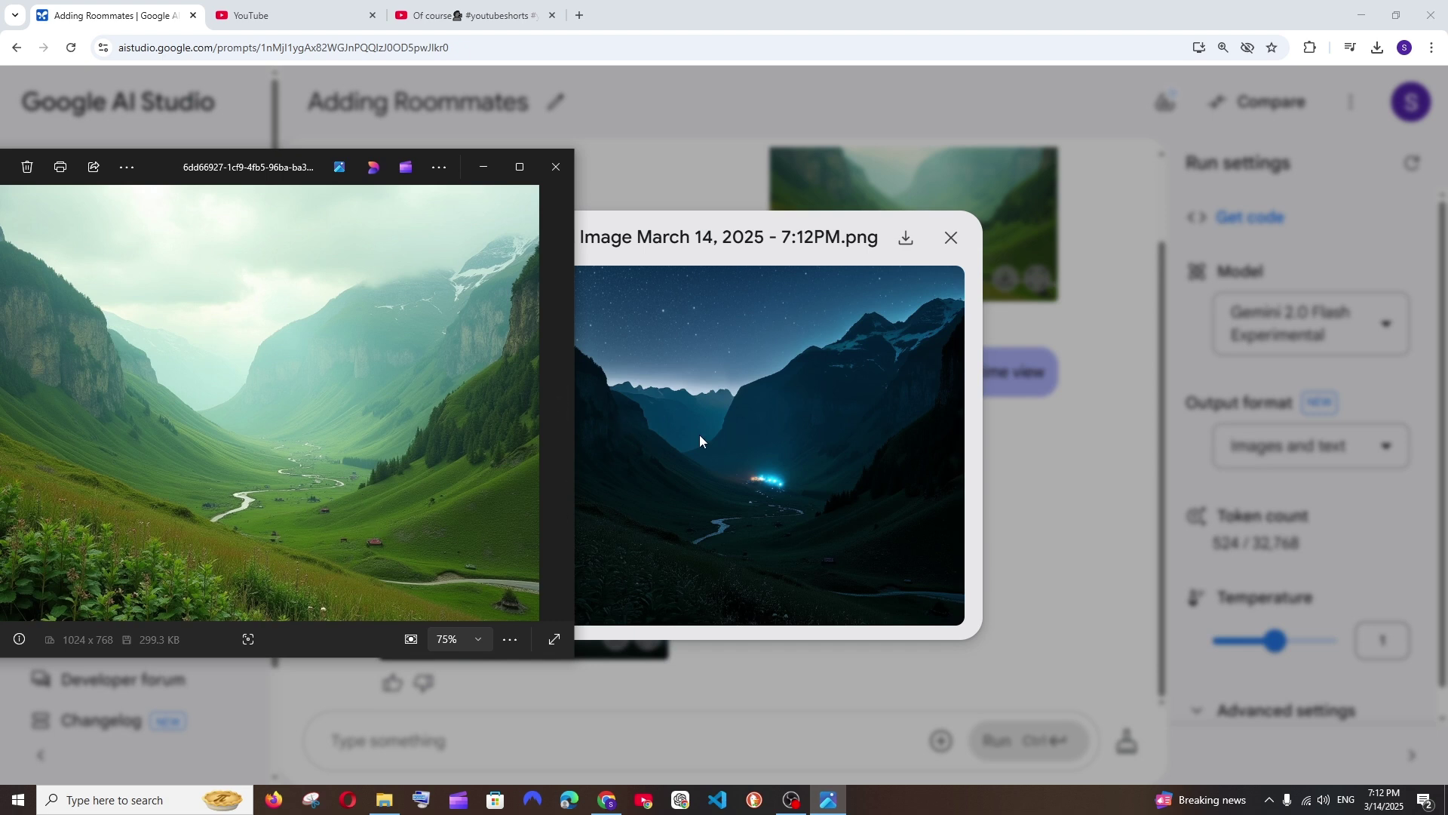
pyautogui.click(556, 167)
pyautogui.click(951, 238)
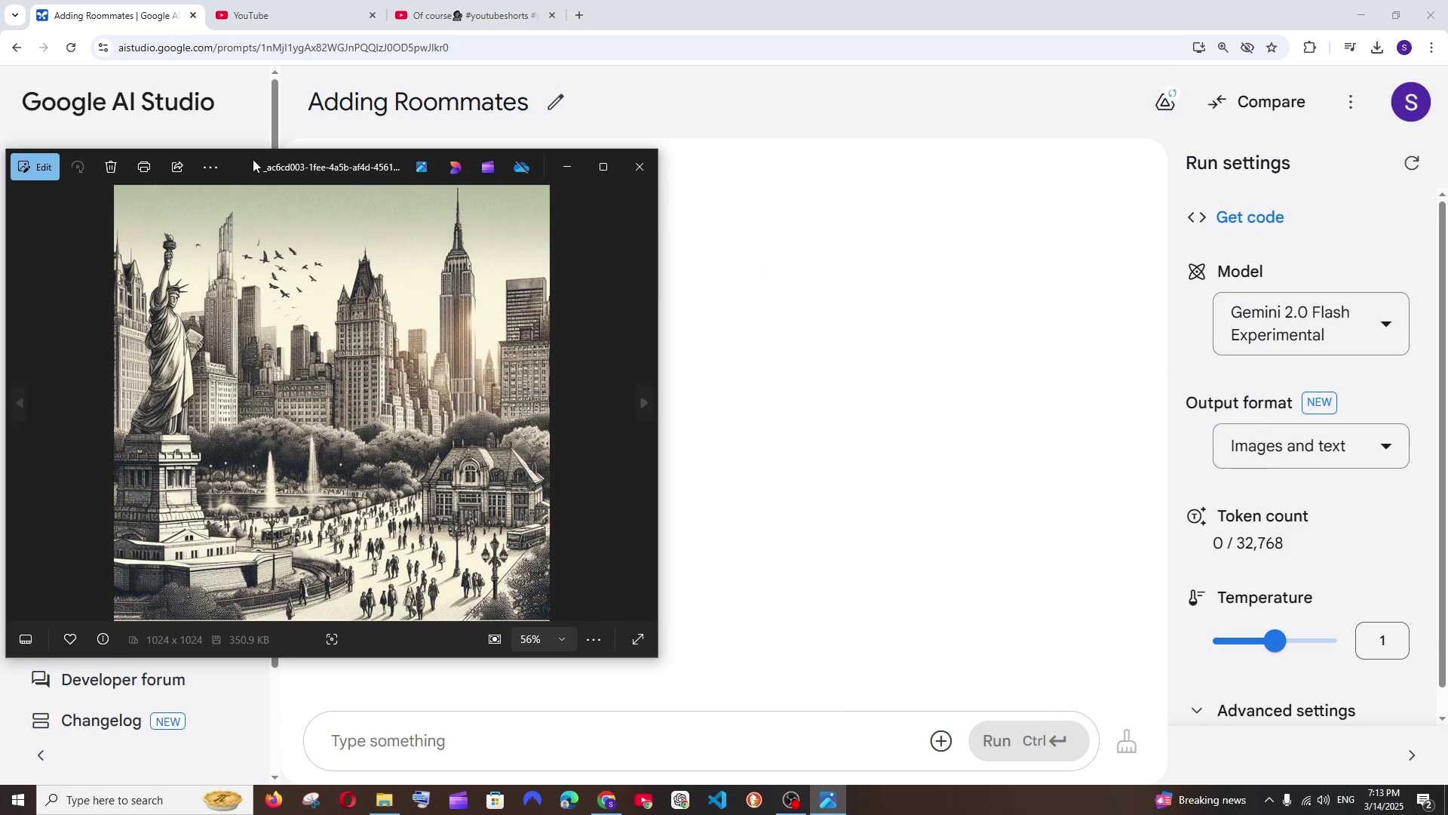
# Attach the _ac6cd003 black-and-white city image and type 'add colours to it'
pyautogui.moveTo(252, 160); pyautogui.dragTo(501, 193)
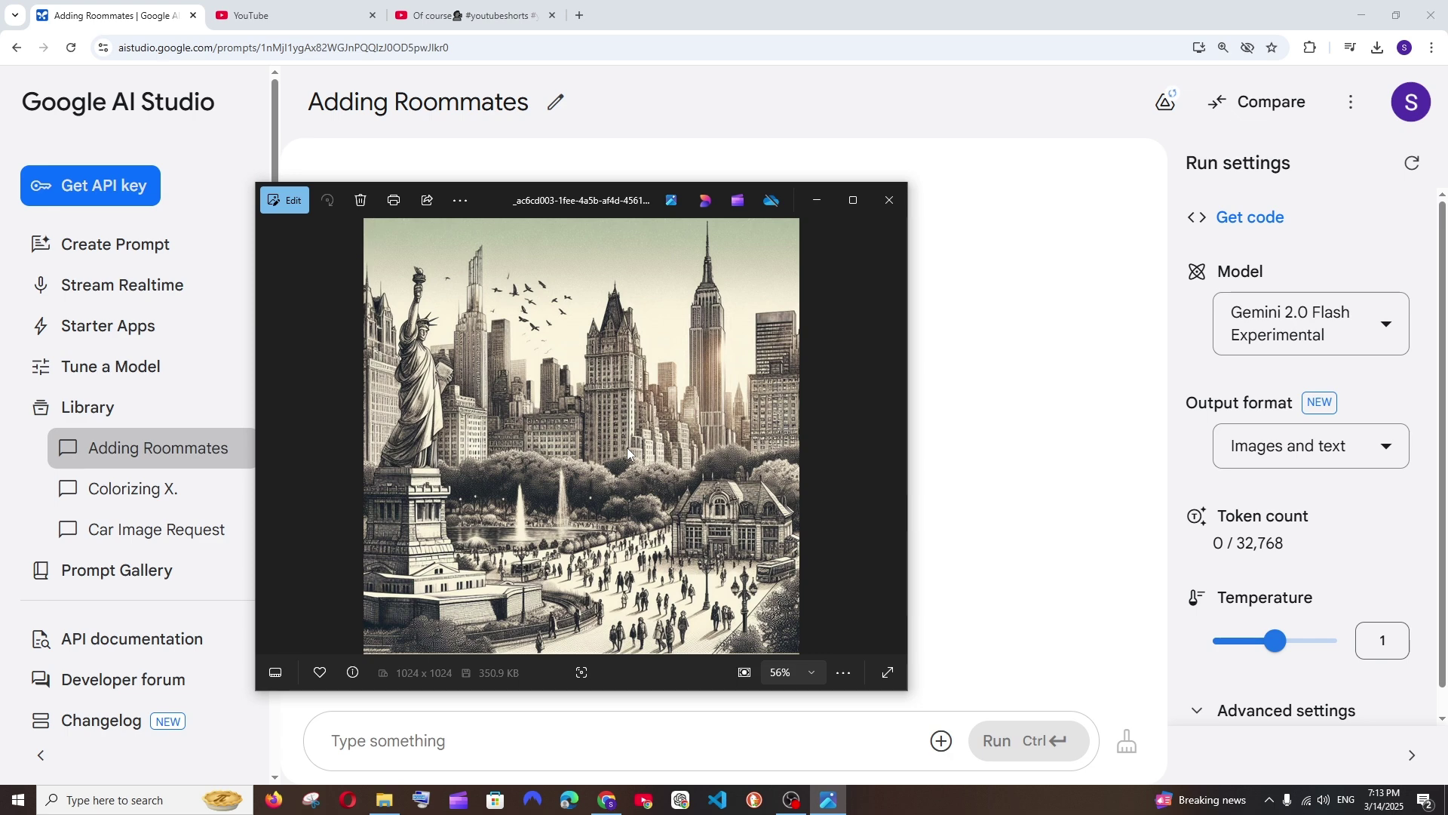
pyautogui.click(817, 200)
pyautogui.click(939, 743)
pyautogui.click(969, 521)
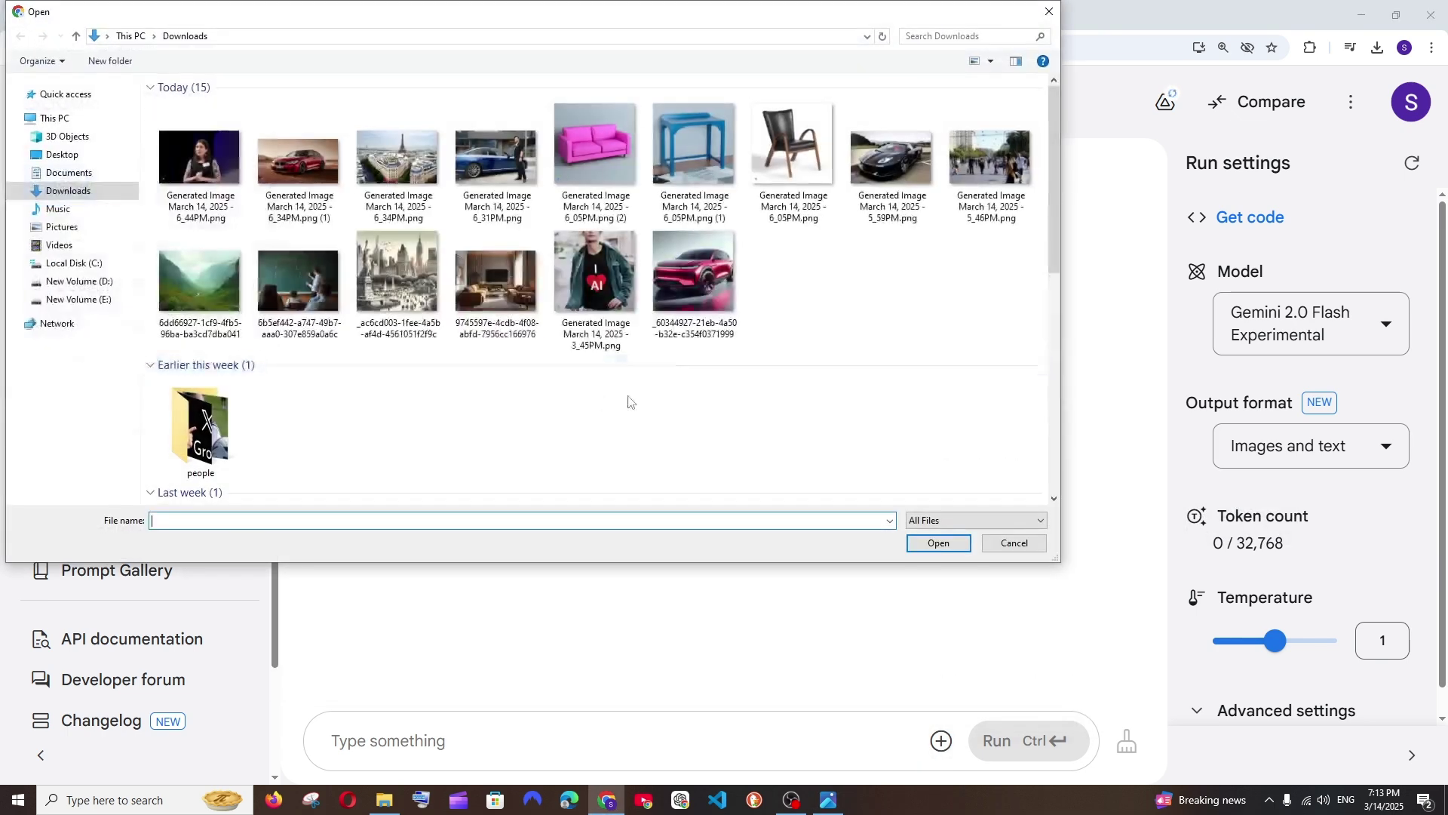
pyautogui.click(398, 276)
pyautogui.click(936, 543)
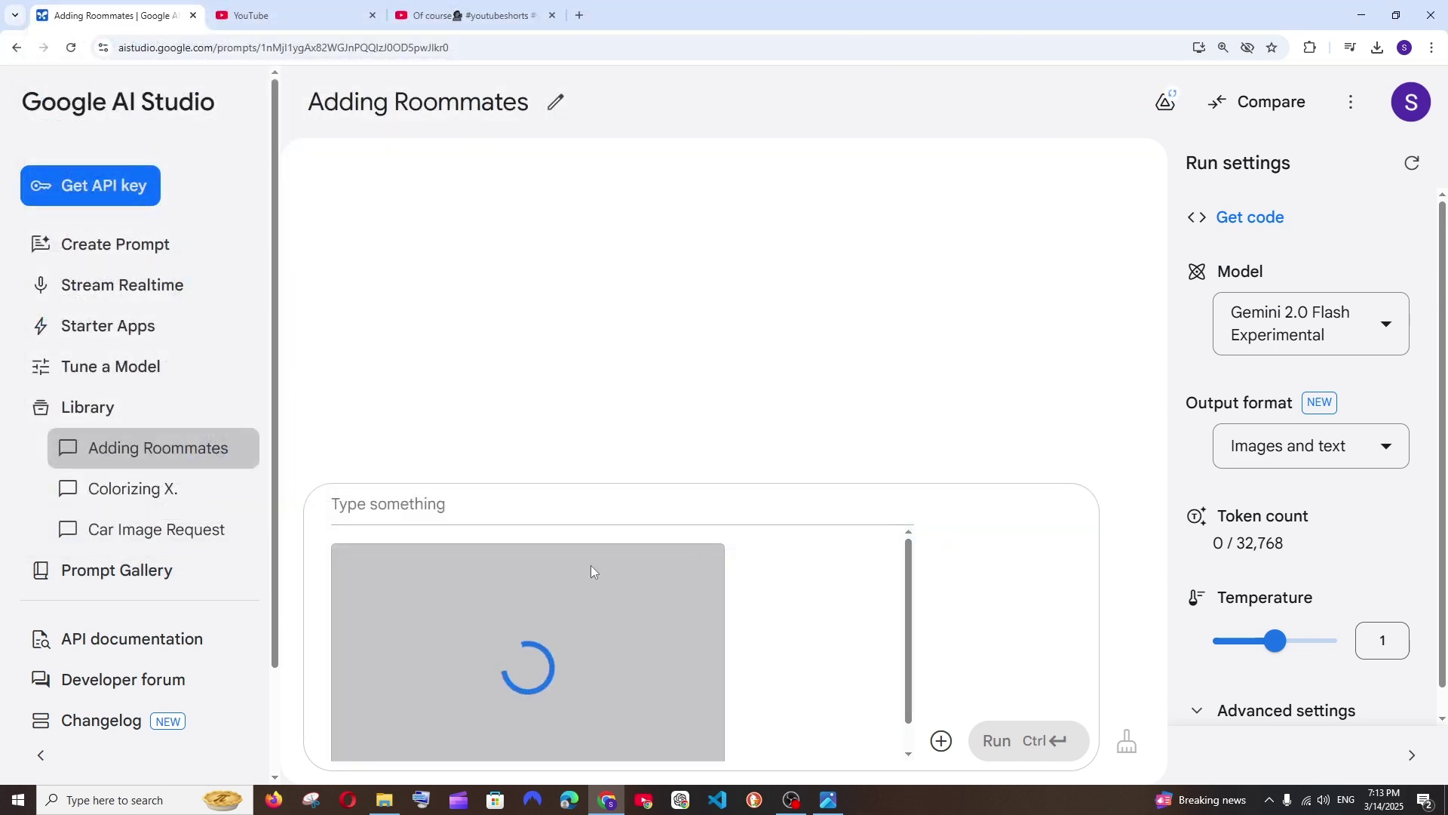
pyautogui.click(502, 507)
pyautogui.write('add colou')
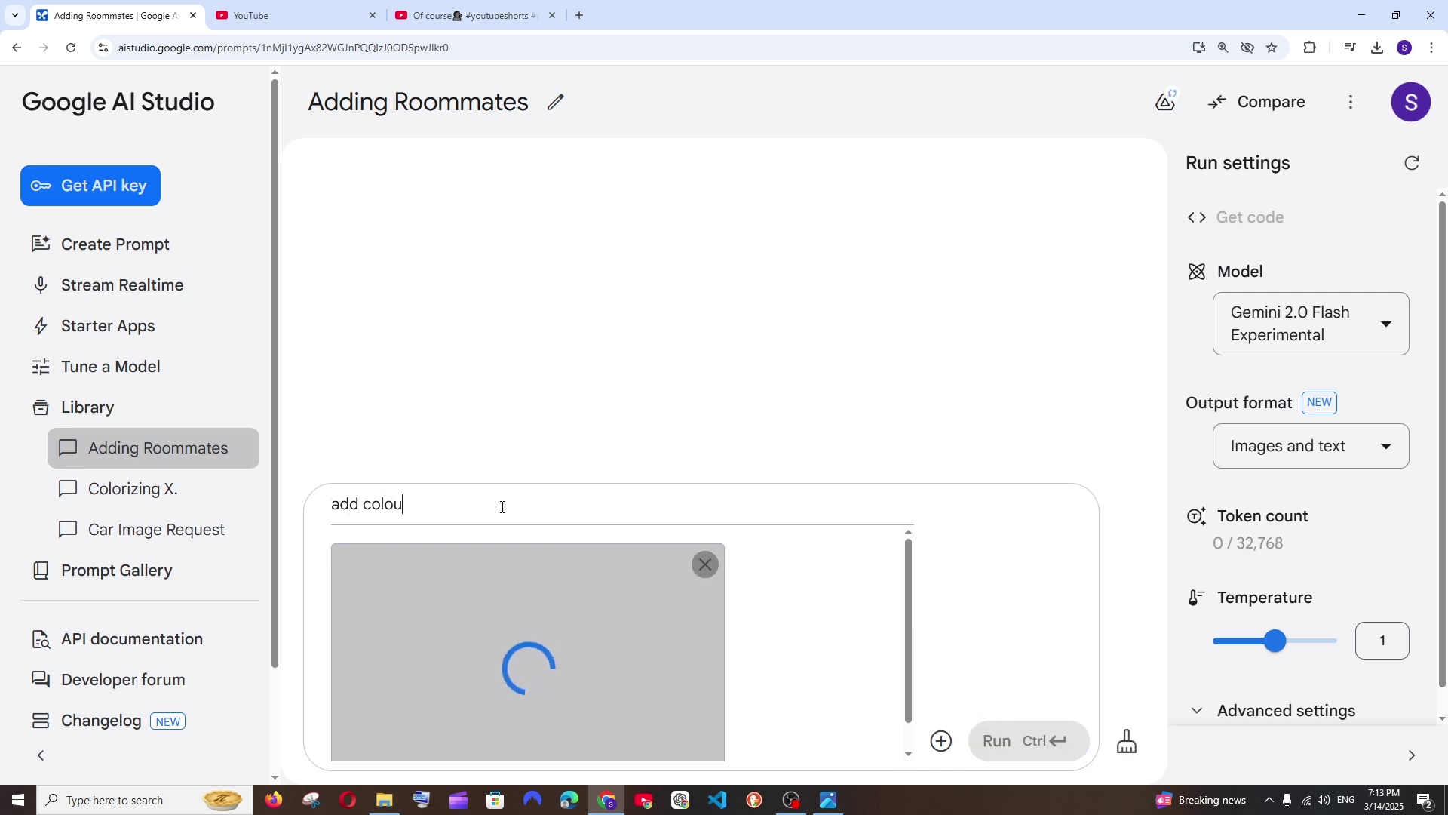
pyautogui.write('rs to it')
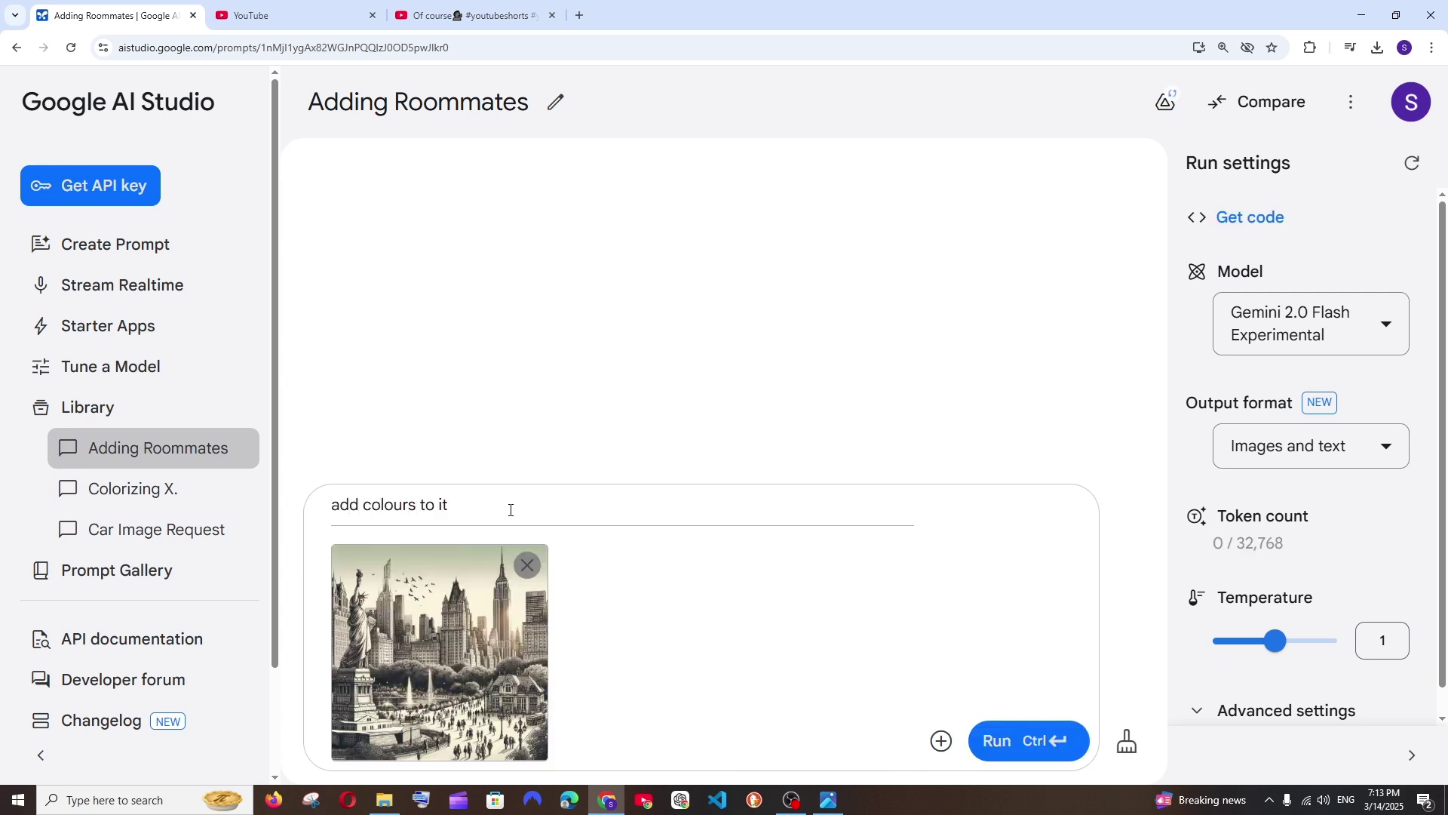
# Run the colourise request and compare the full-size colour result beside the original sketch
pyautogui.click(1037, 742)
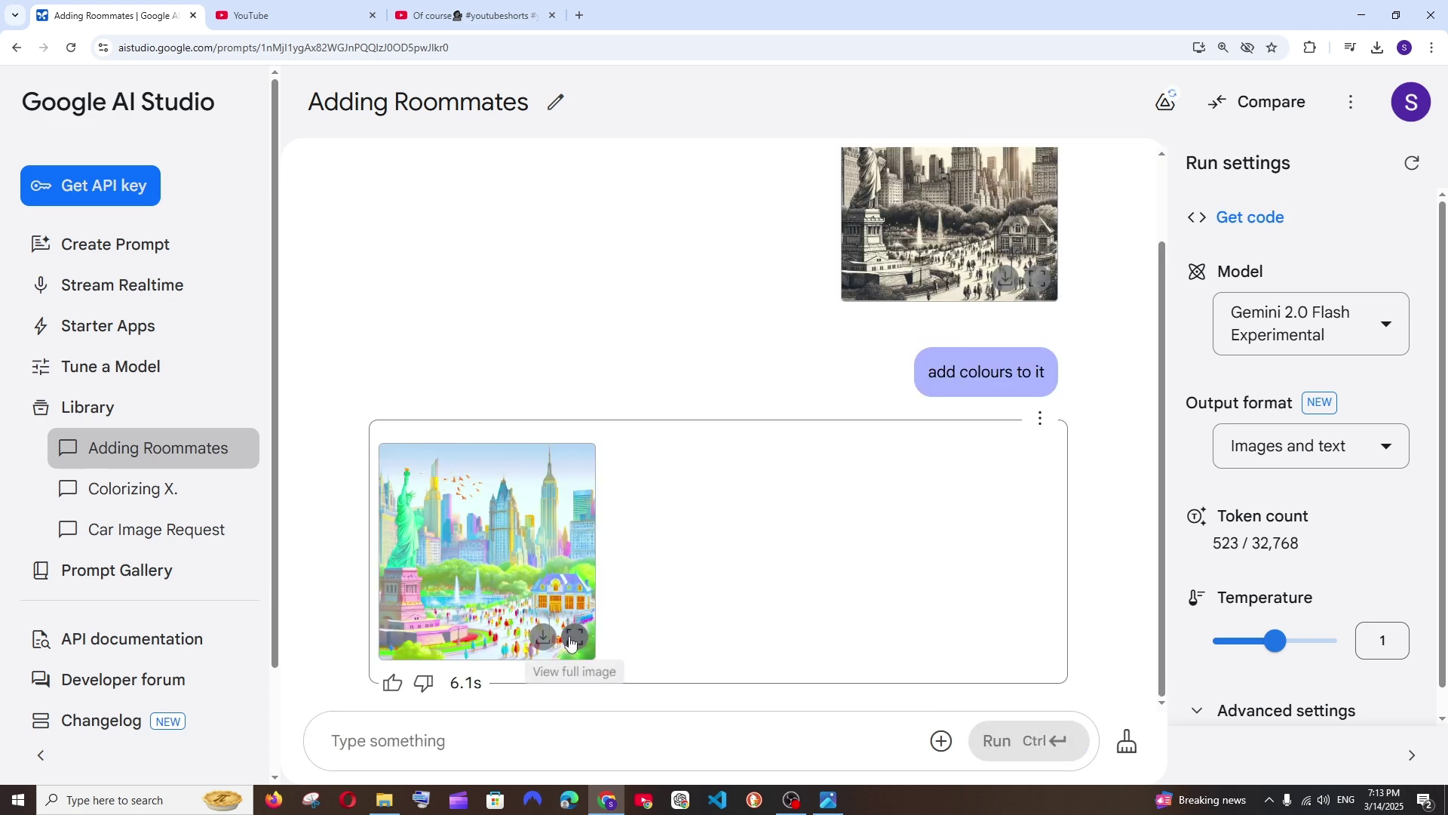
pyautogui.click(573, 639)
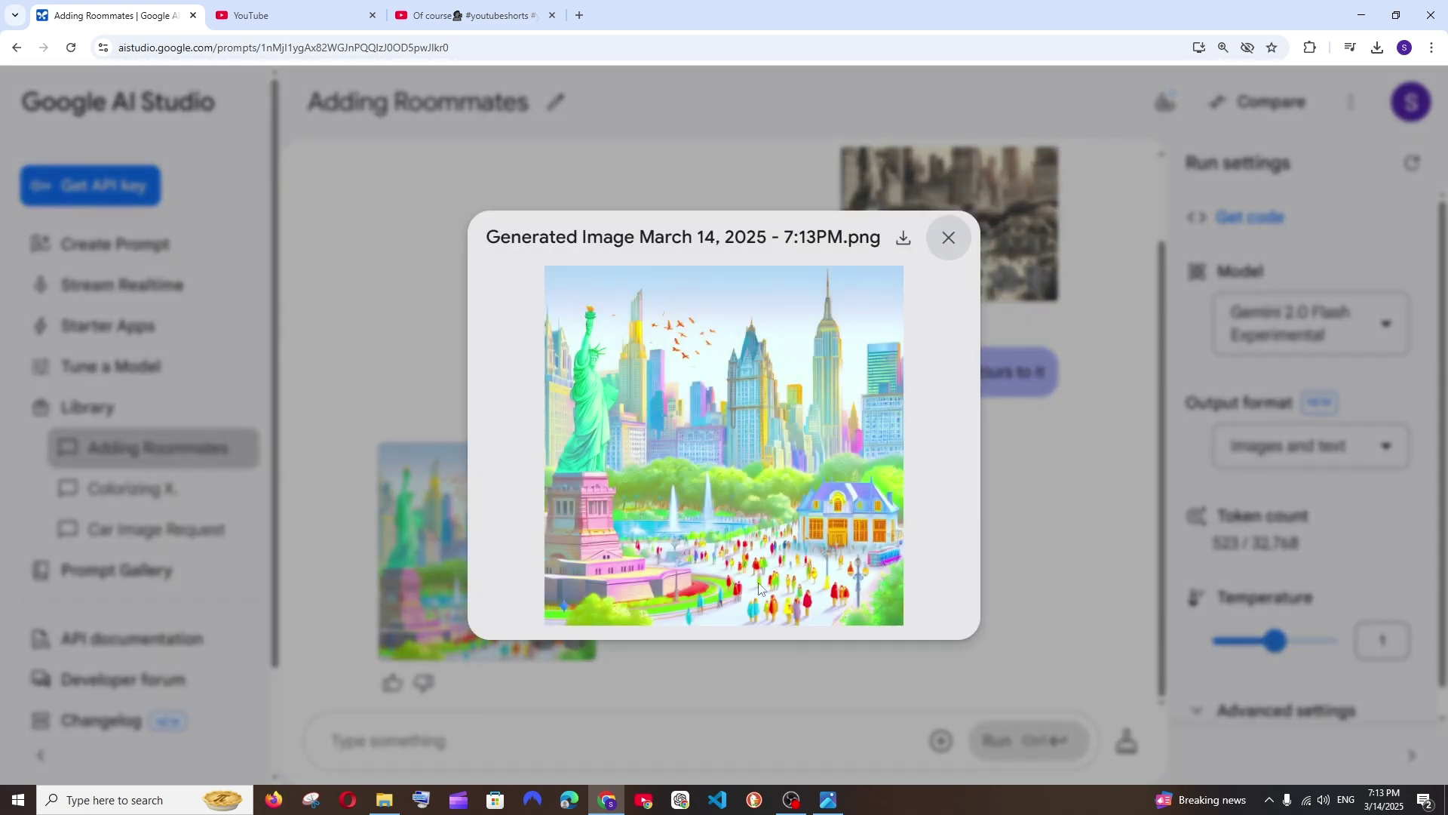
pyautogui.click(828, 800)
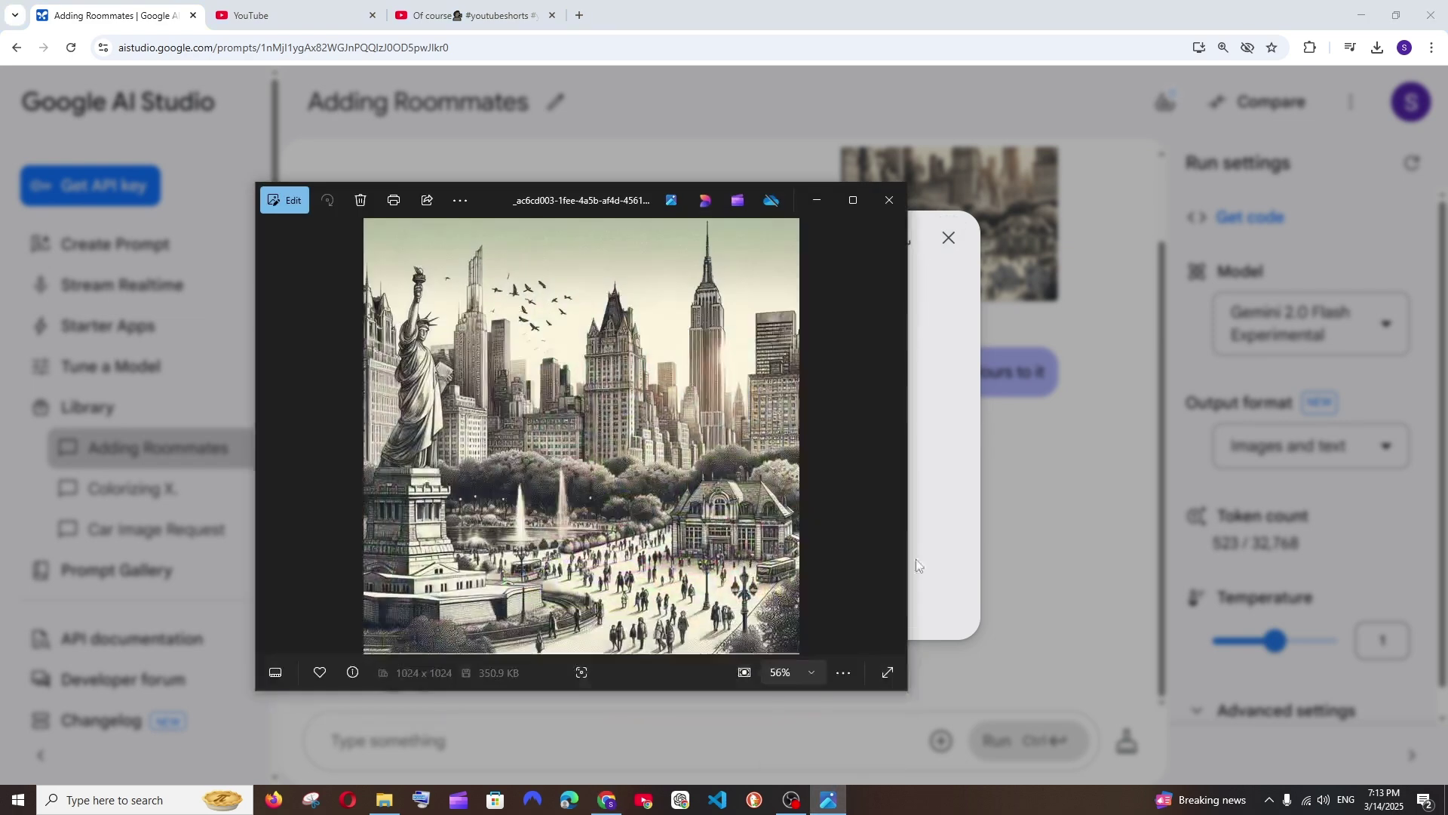
pyautogui.moveTo(495, 193); pyautogui.dragTo(126, 175)
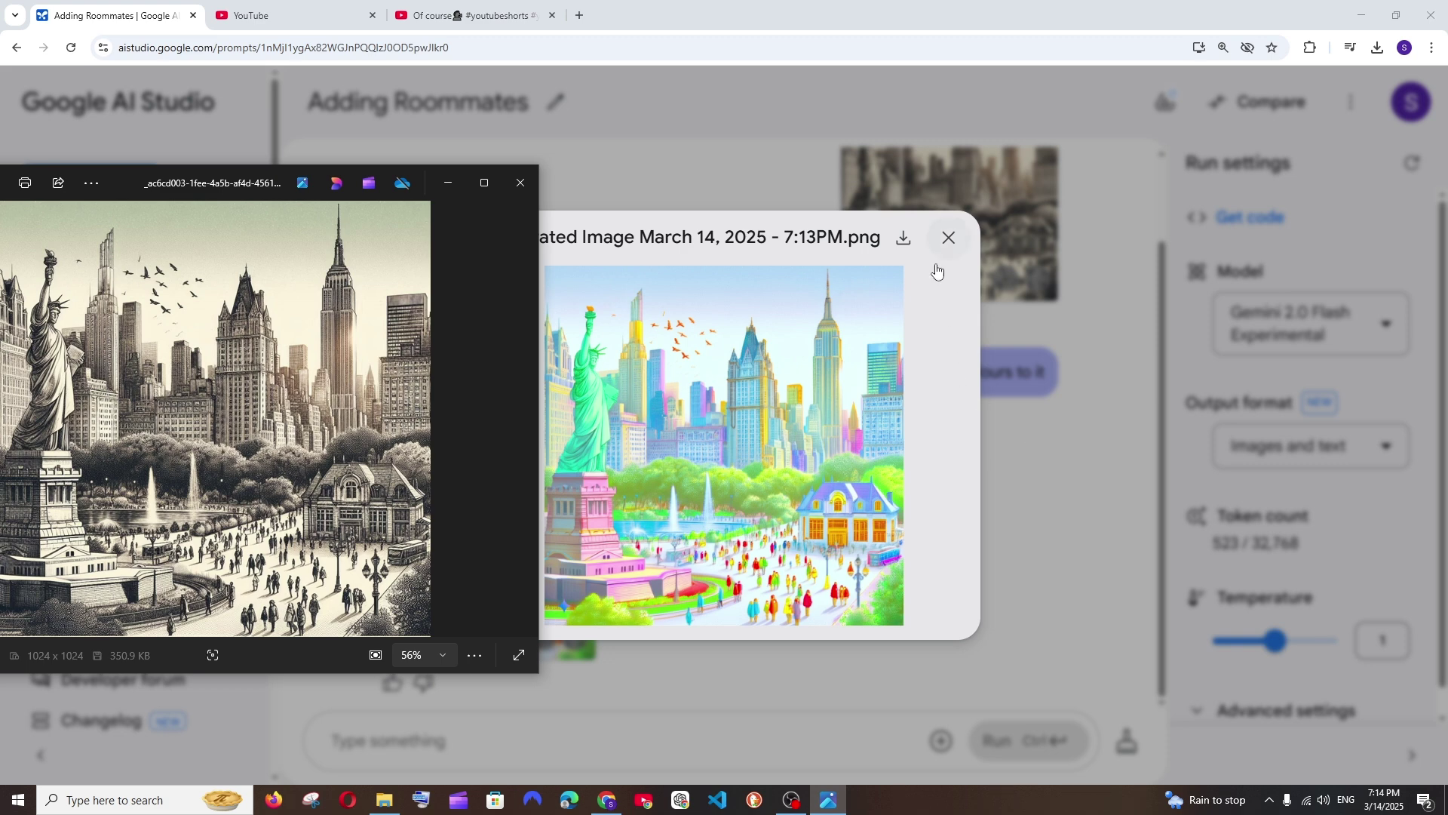
pyautogui.click(1040, 361)
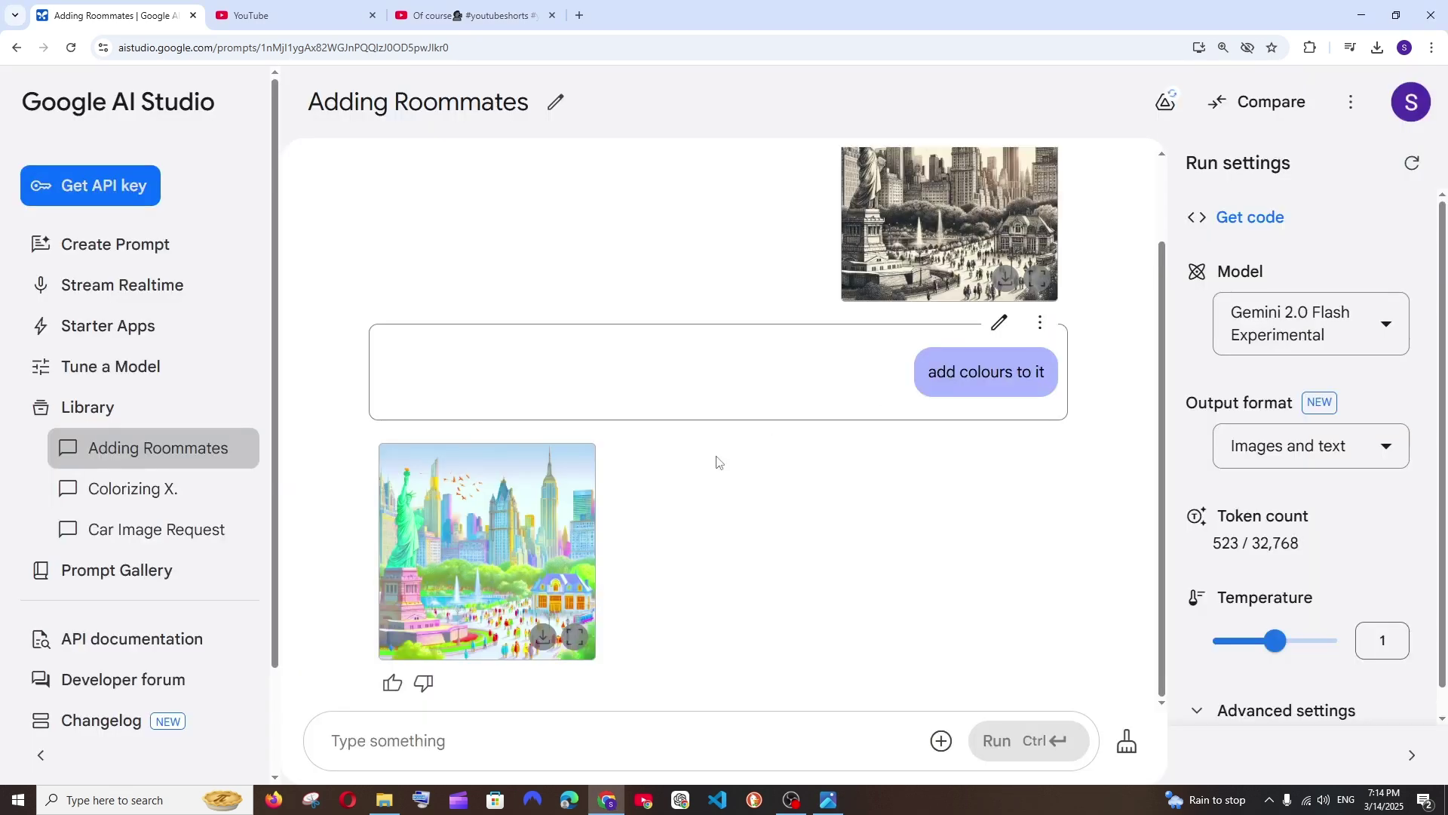
# Clear the colourised-city conversation and return to the AI Studio chat
pyautogui.click(1136, 745)
pyautogui.hotkey('alt', 'Tab')
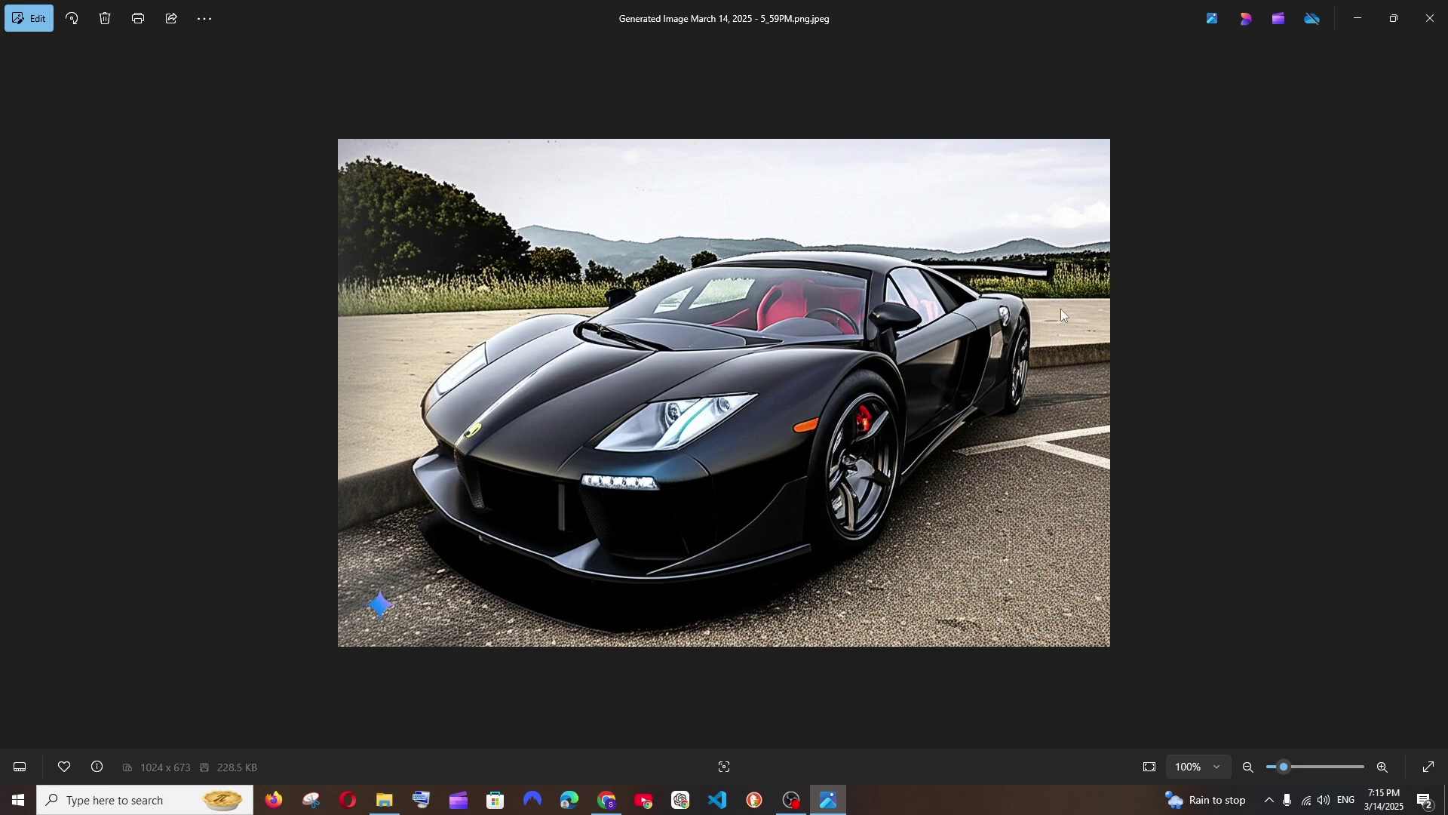
pyautogui.click(608, 800)
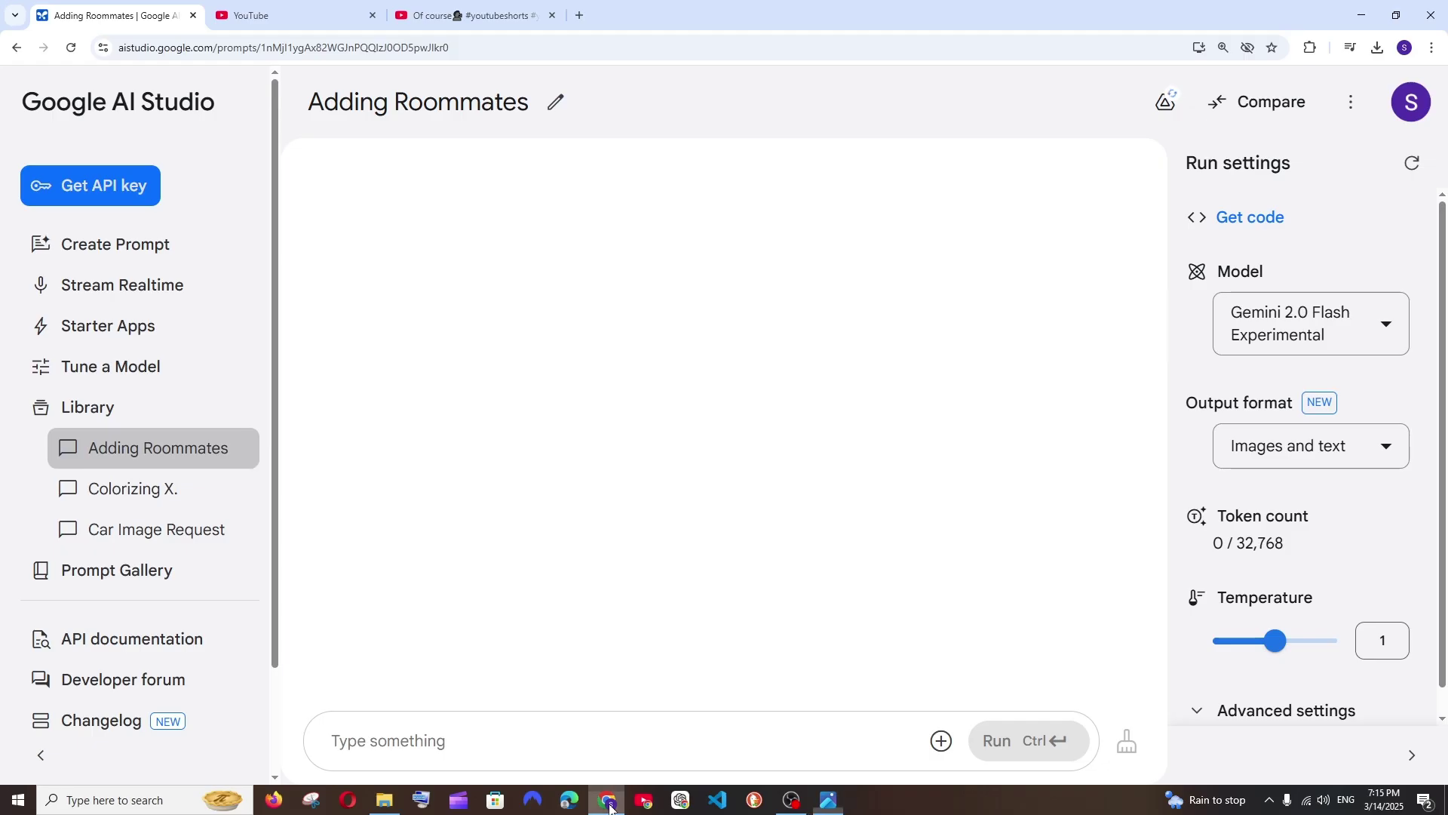
# Attach the black sports car photo and type 'can u give me the side view'
pyautogui.click(942, 741)
pyautogui.click(992, 519)
pyautogui.click(894, 170)
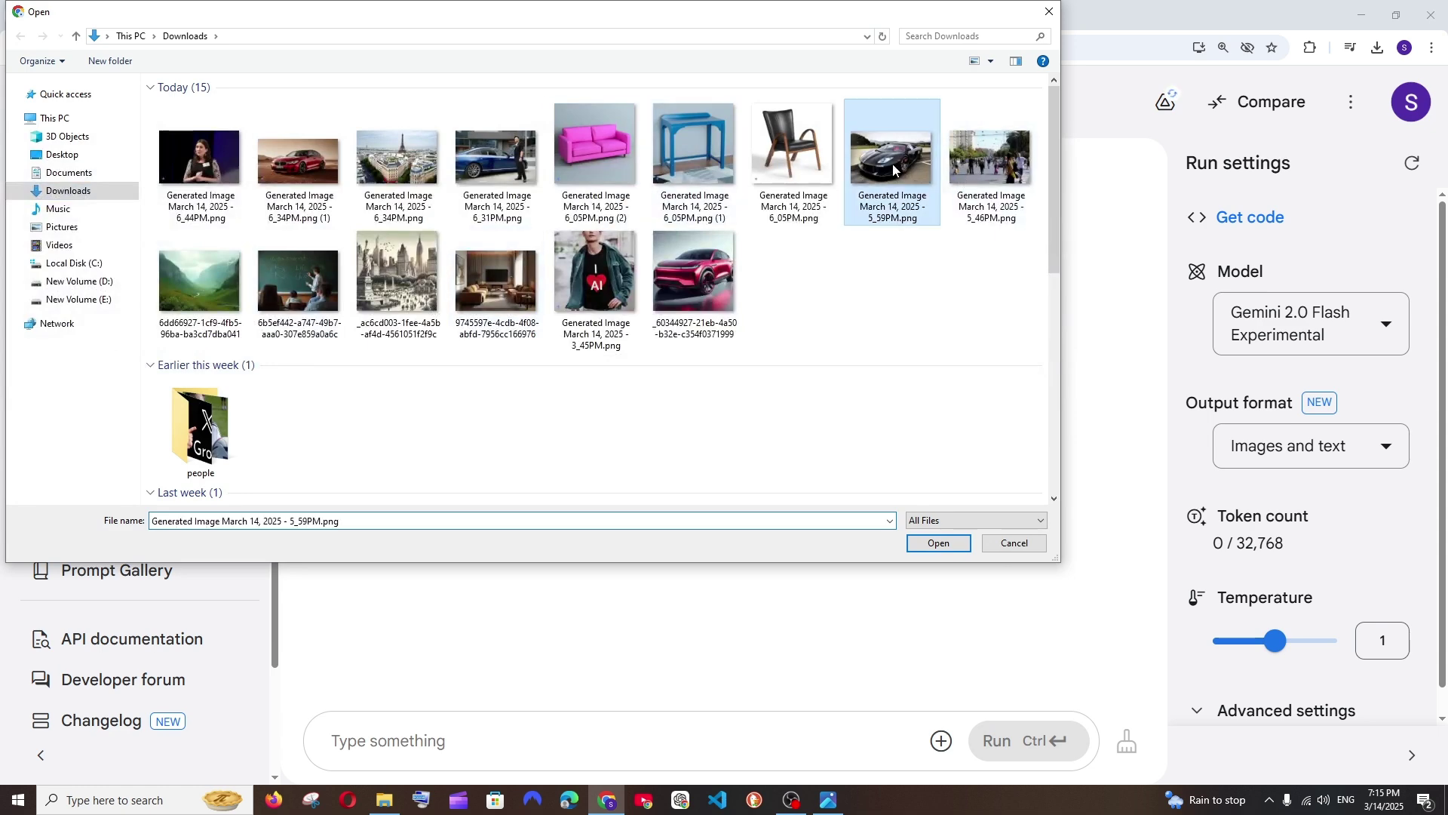
pyautogui.click(939, 543)
pyautogui.write('ca')
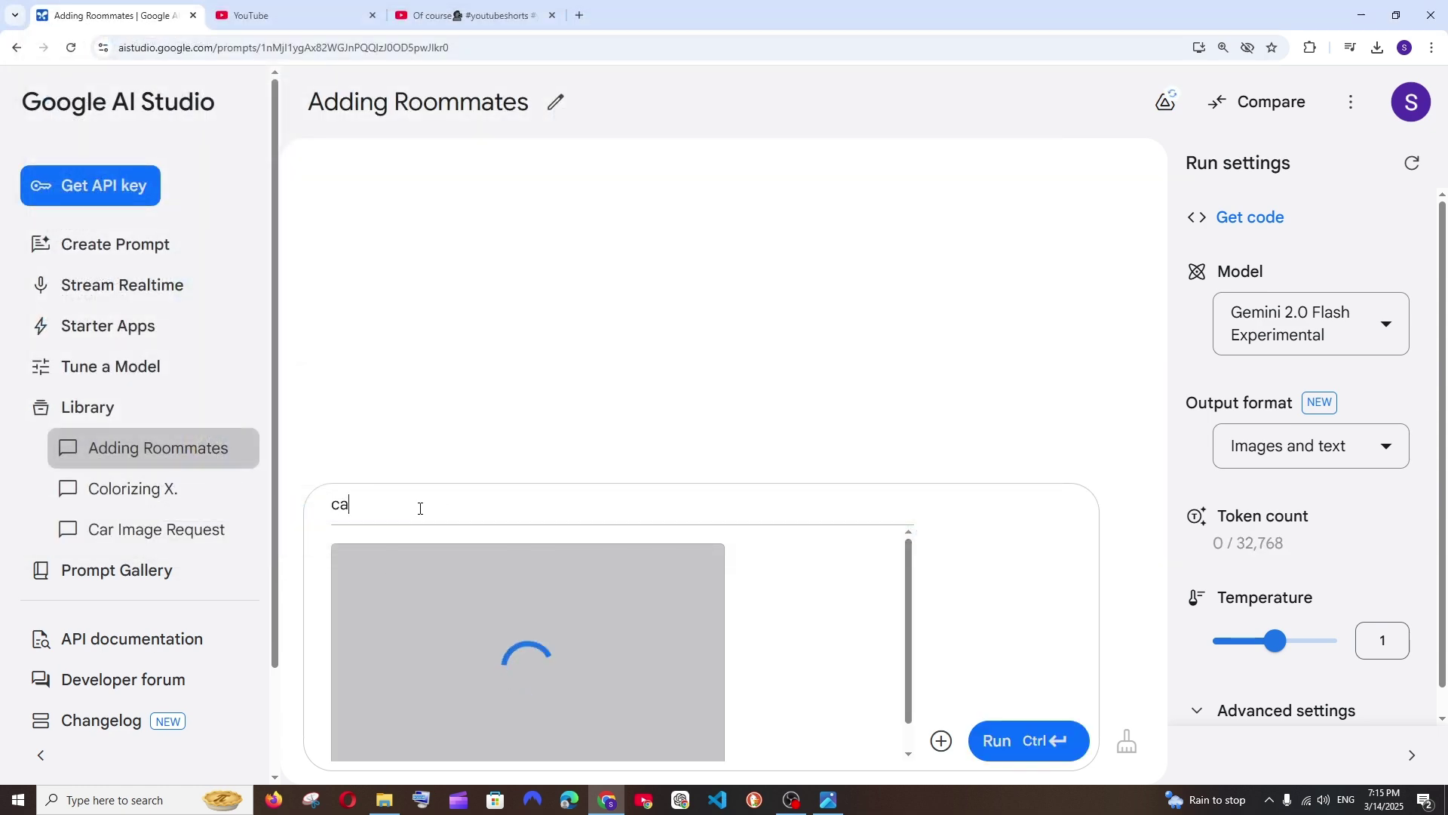
pyautogui.write('n u give me t')
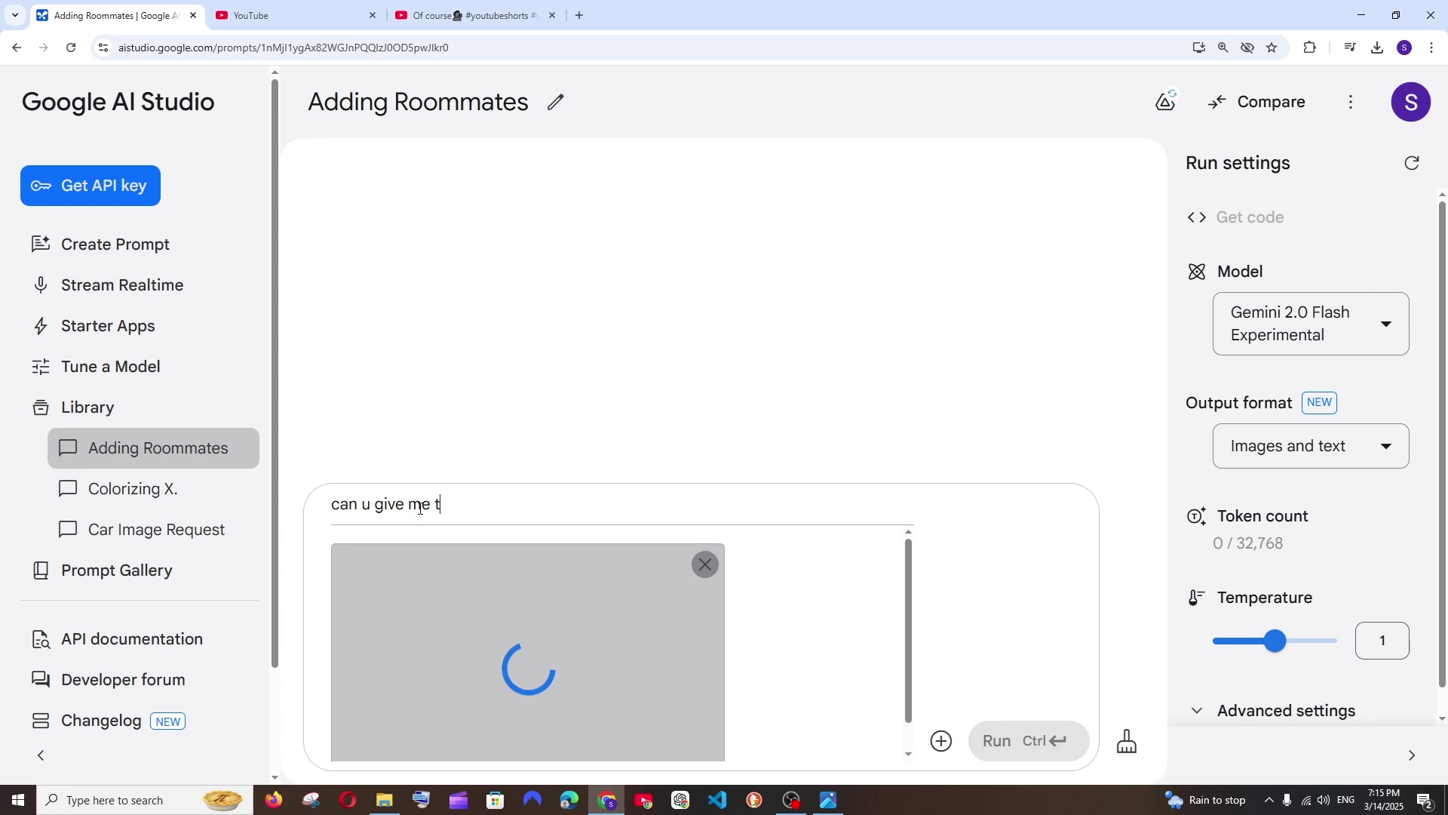
pyautogui.write('he side vie')
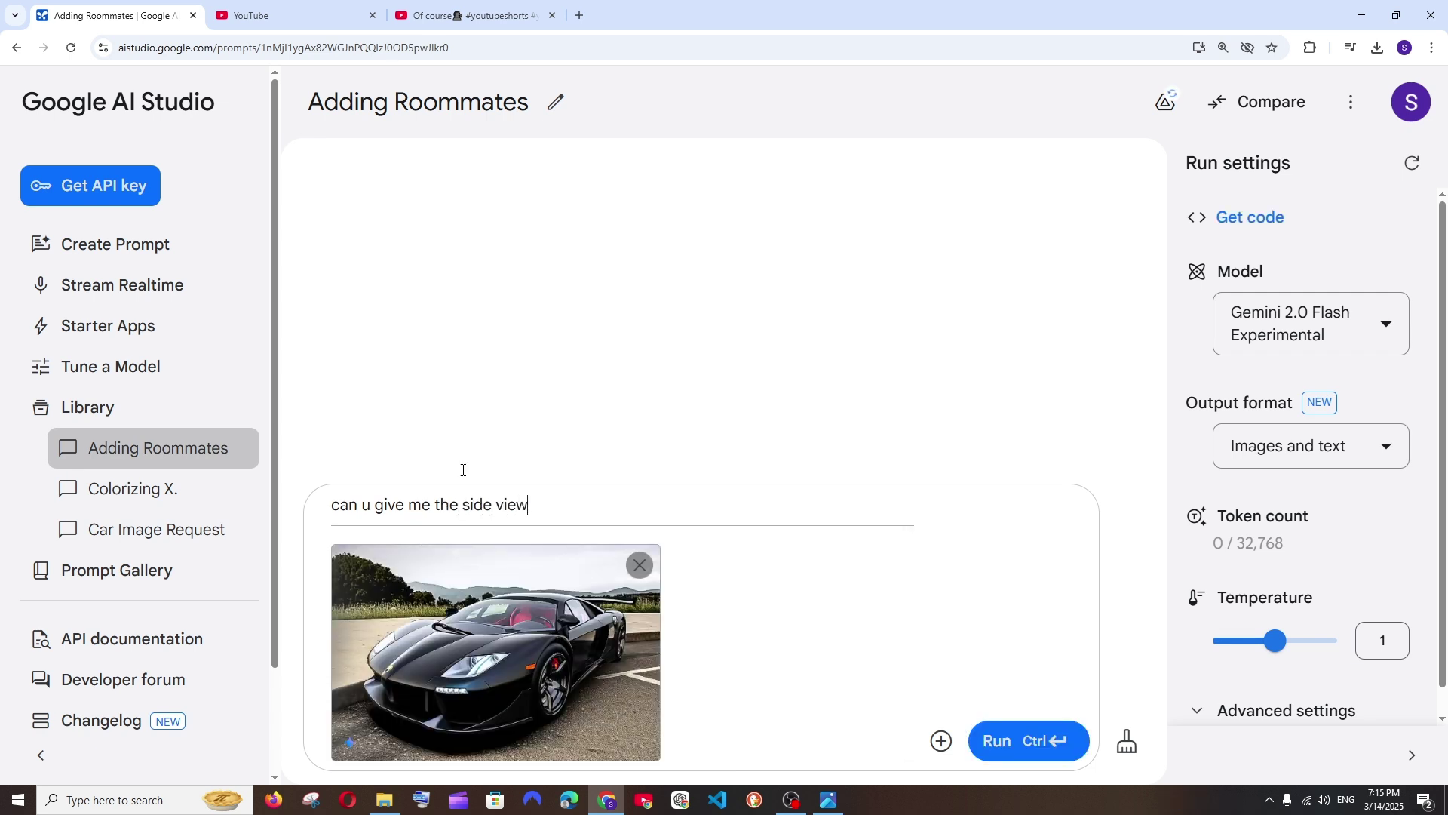
pyautogui.write('w')
pyautogui.click(1042, 740)
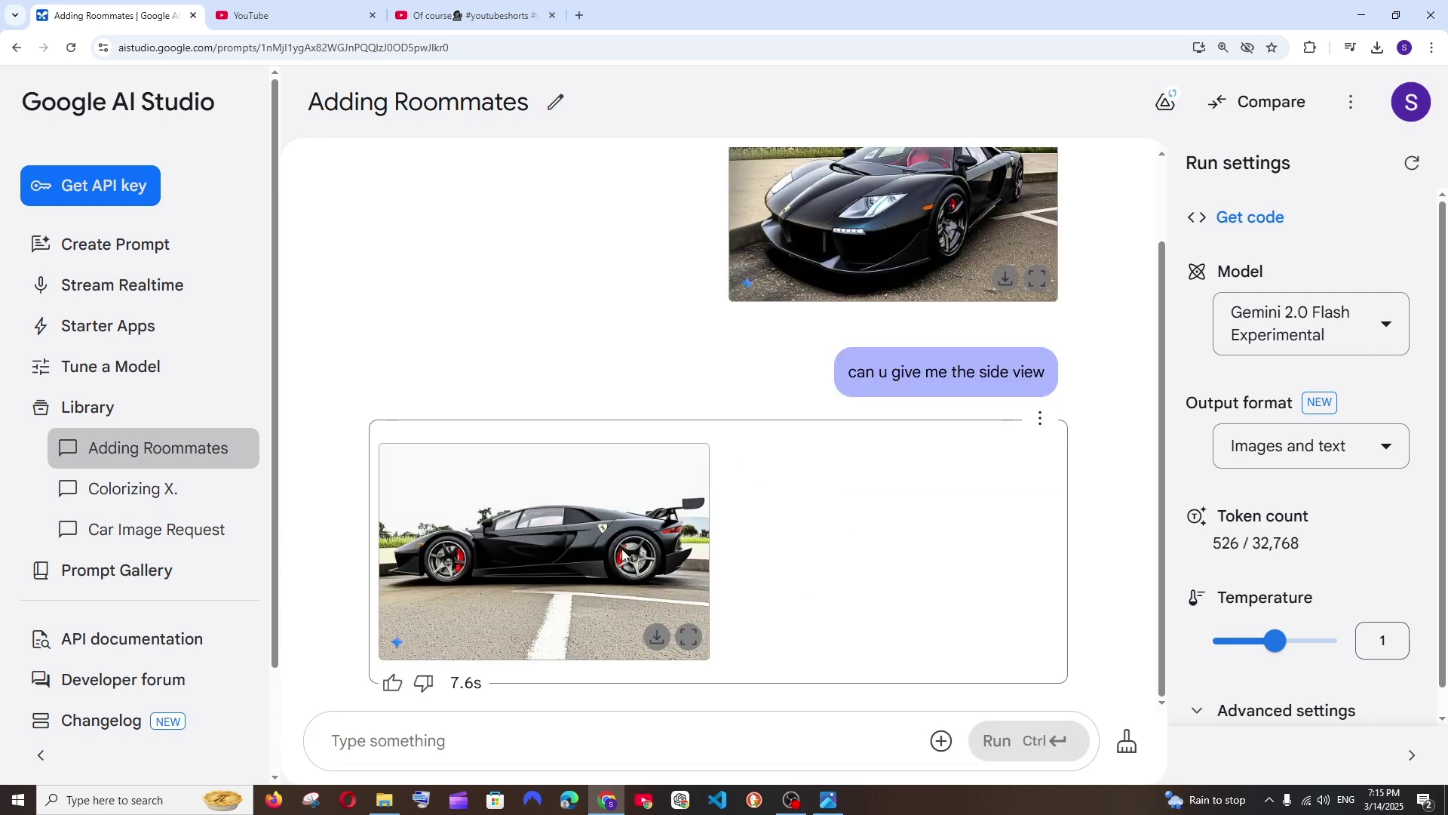
pyautogui.scroll(1, 554, 568)
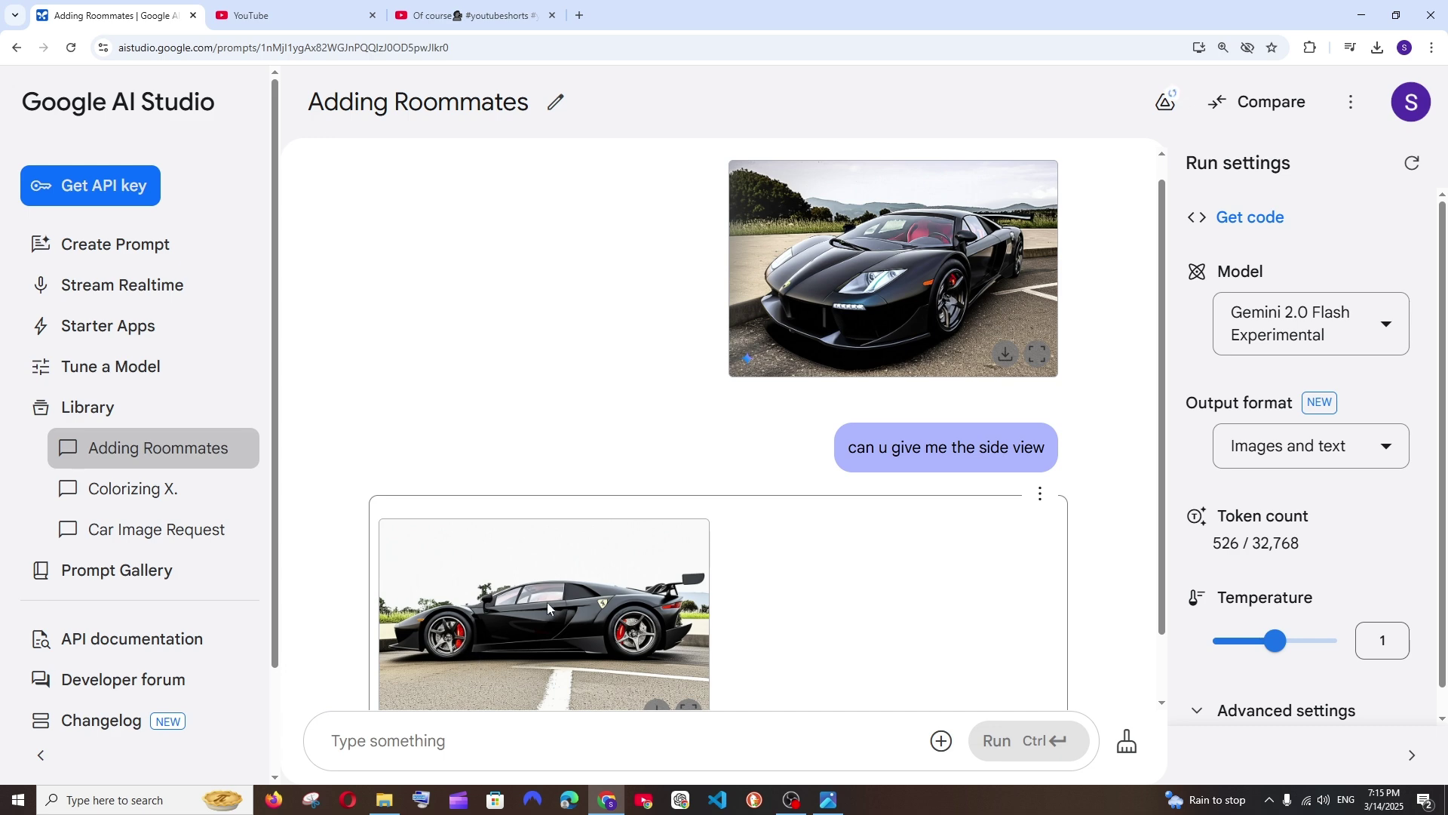
pyautogui.scroll(-1, 636, 605)
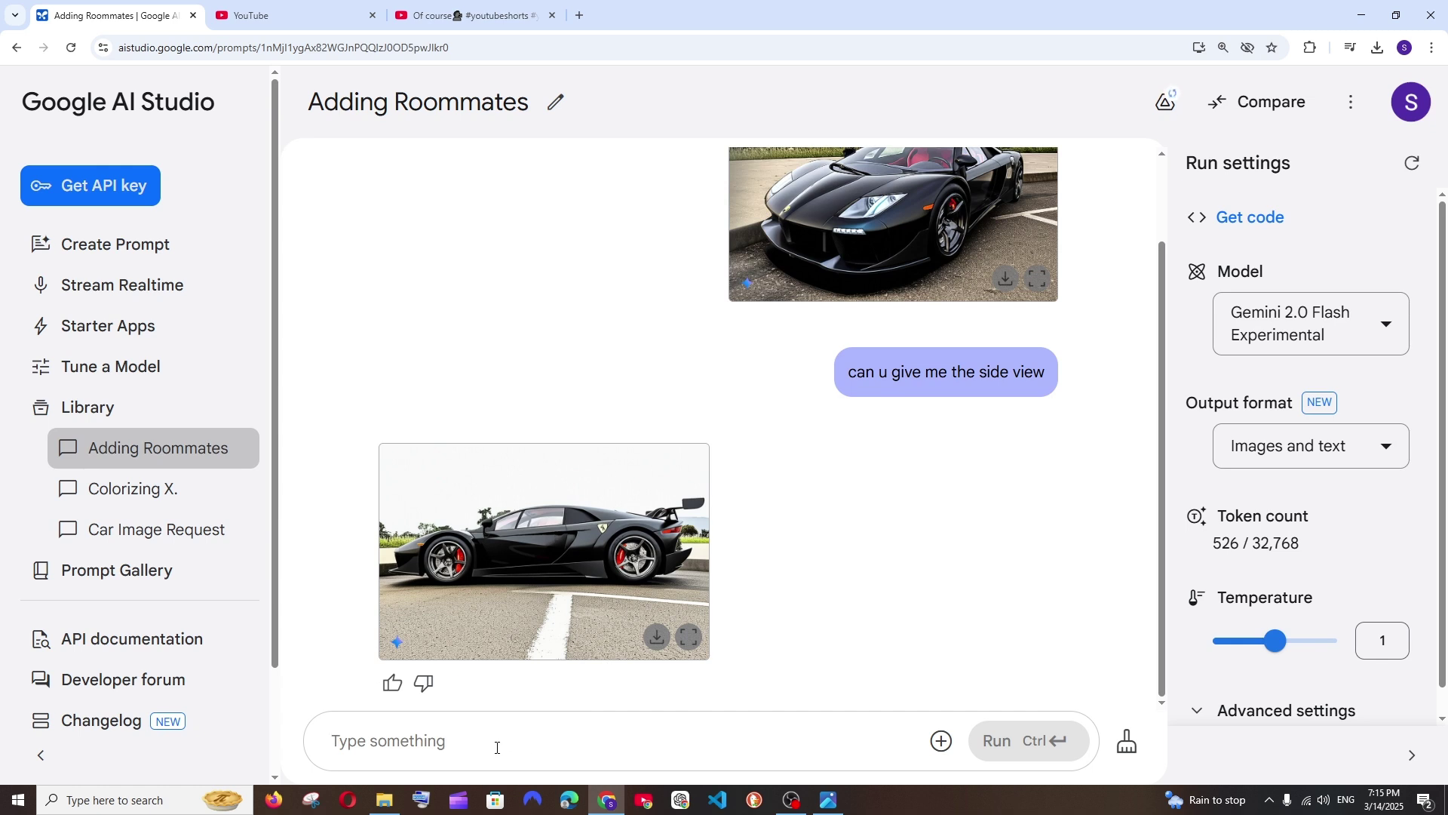
# Ask Gemini to 'open the door' on the side-view car
pyautogui.write('open ')
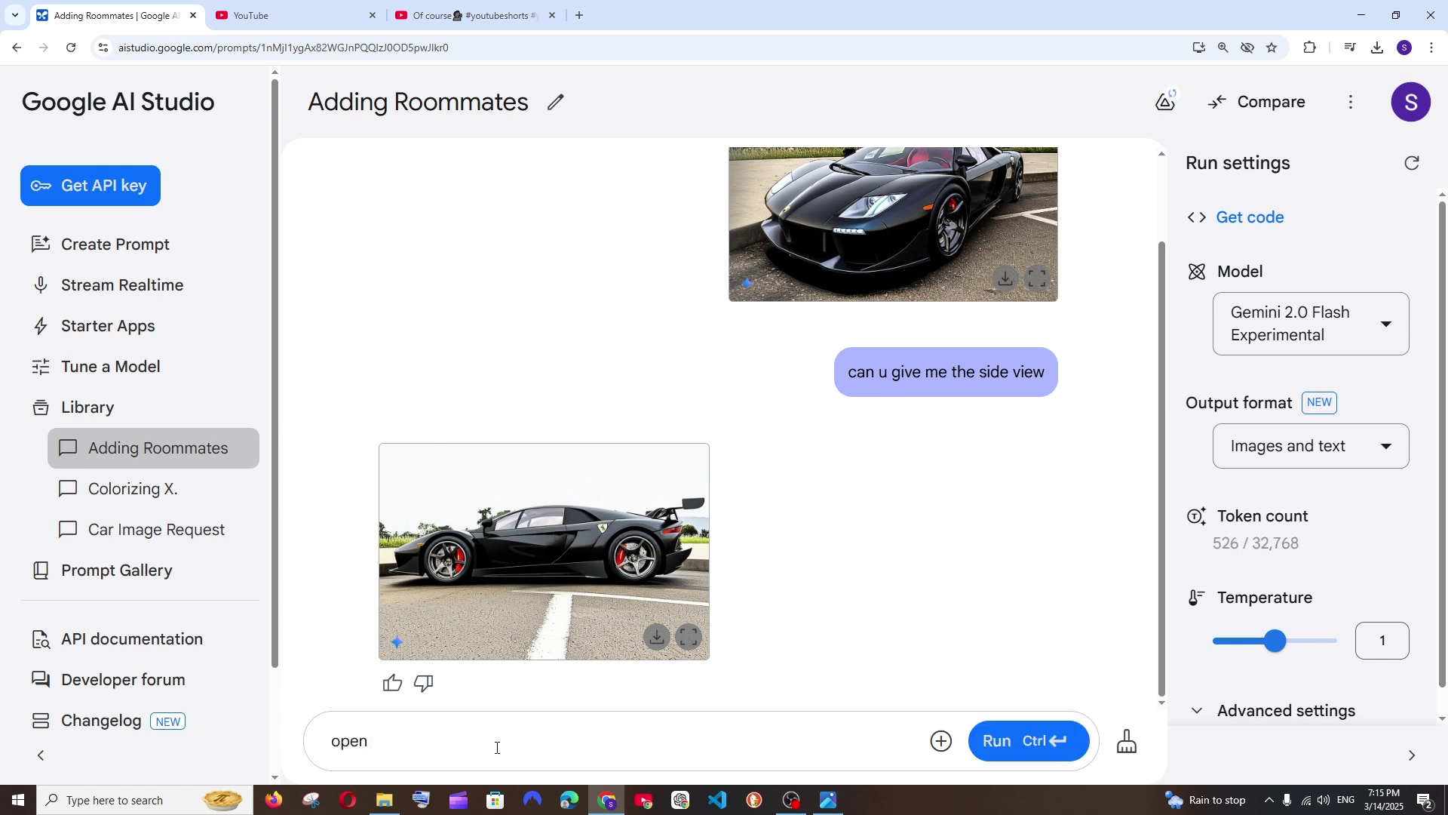
pyautogui.write('the door')
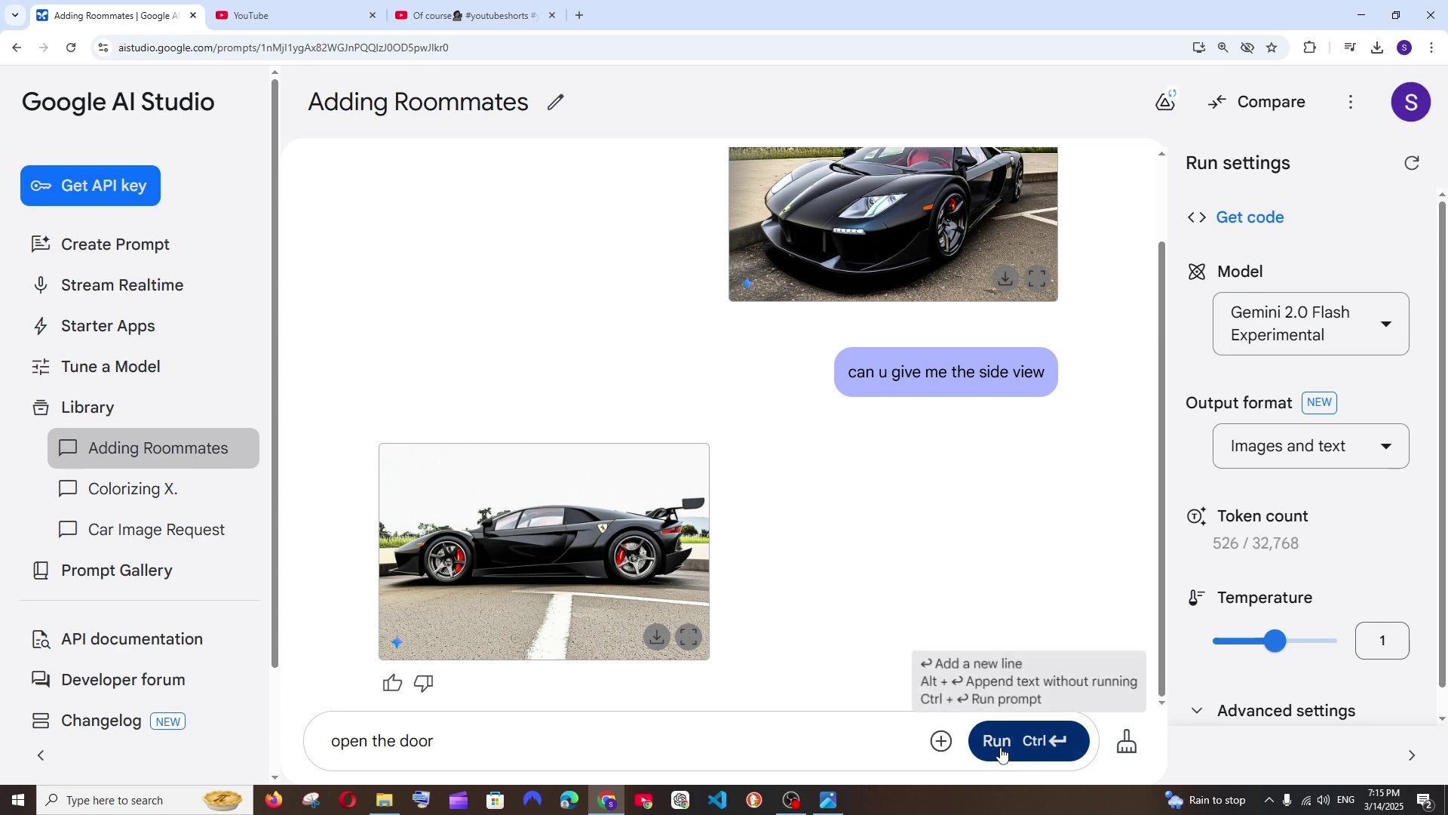
pyautogui.click(1021, 743)
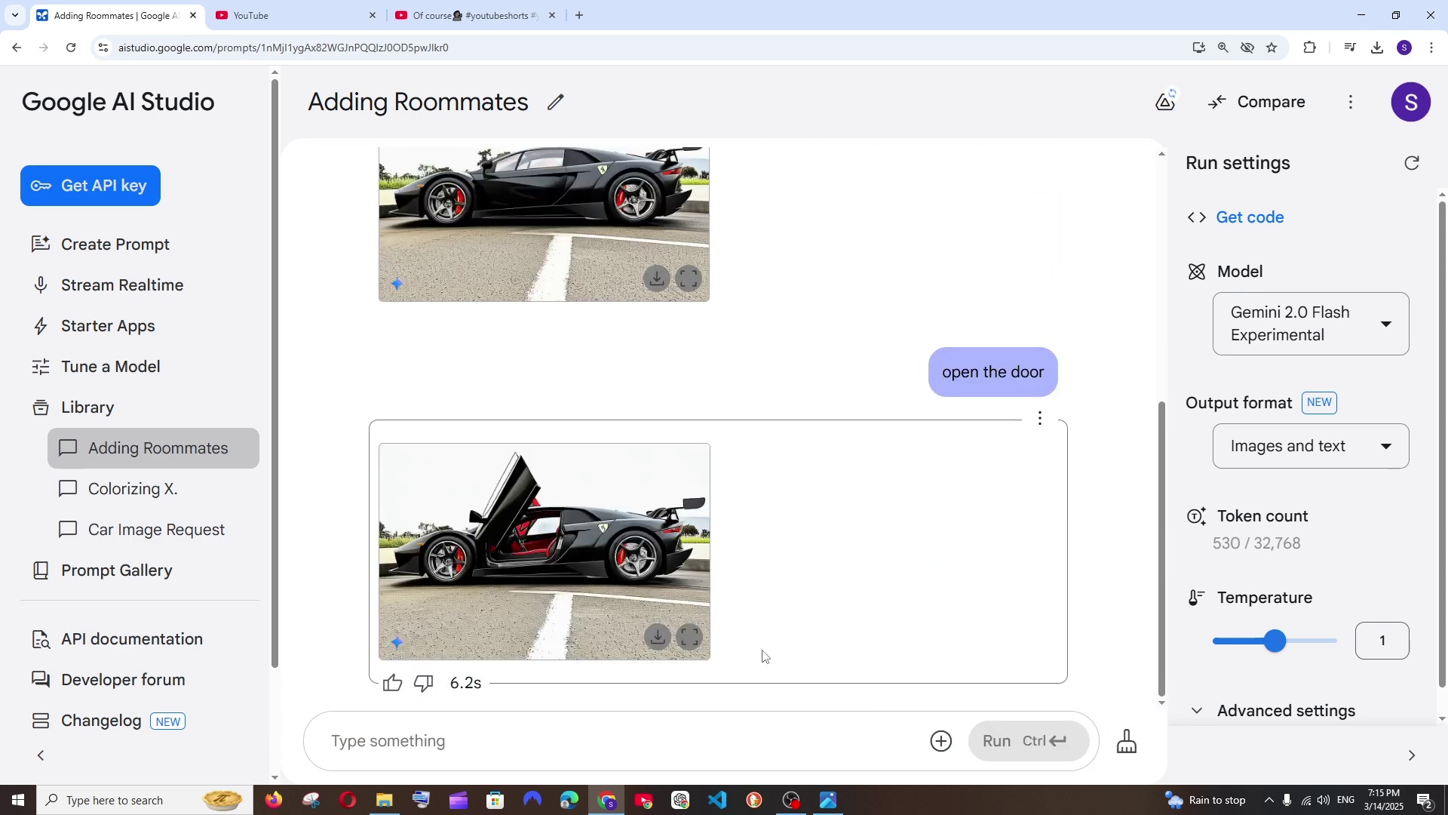
pyautogui.scroll(6, 522, 572)
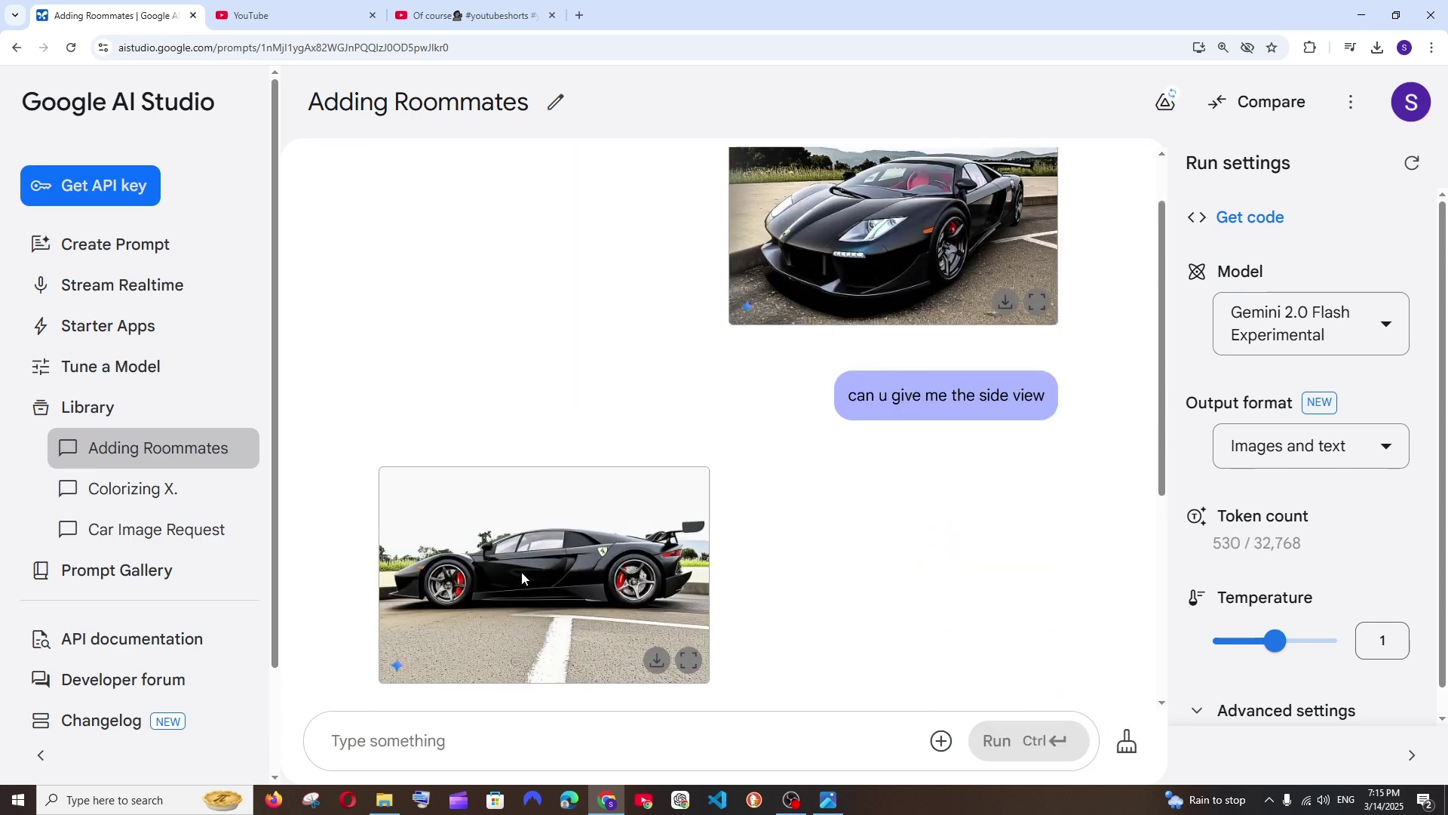
pyautogui.scroll(-5, 558, 534)
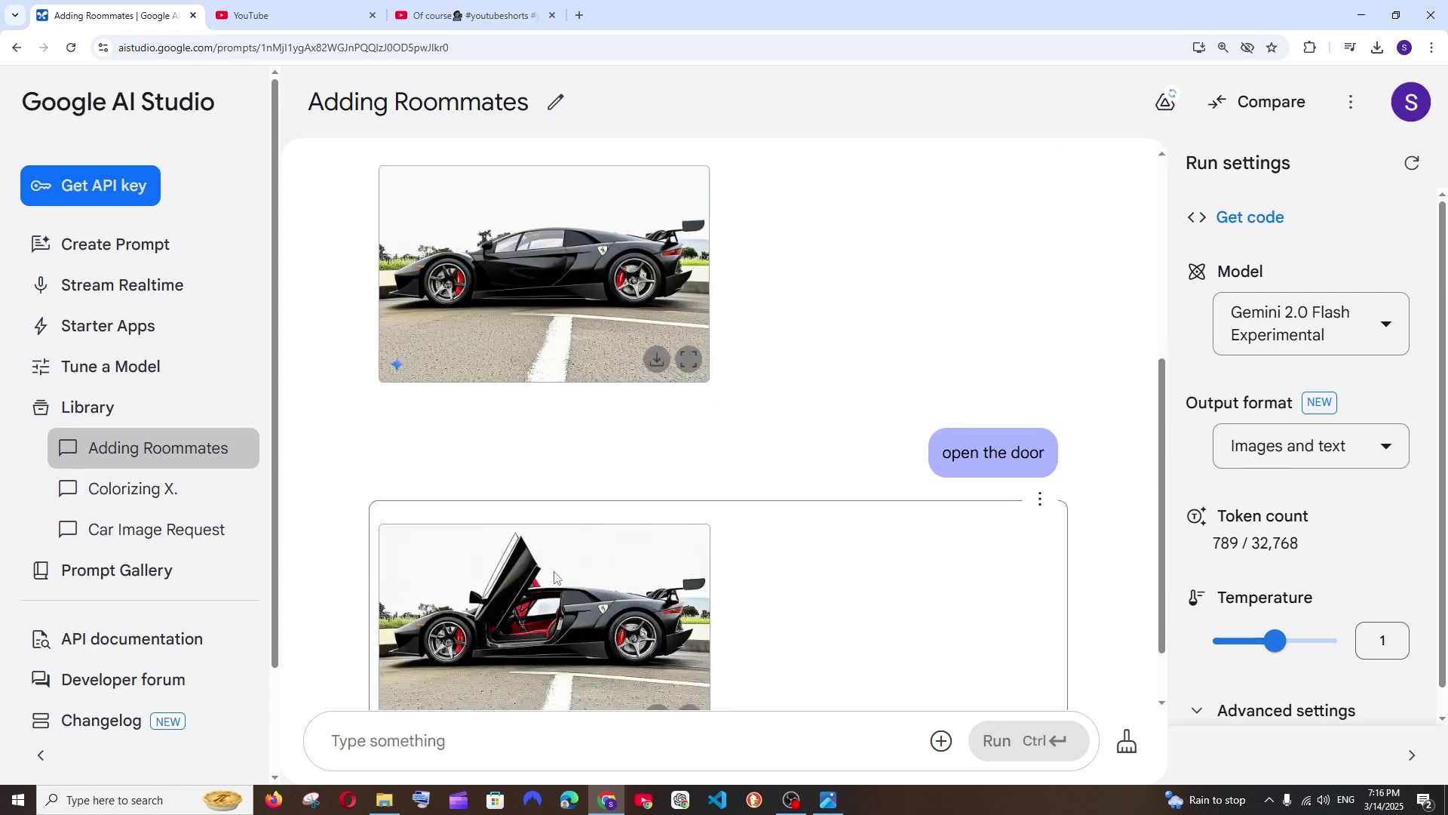
pyautogui.scroll(5, 573, 583)
# Check the front-view and open-door car images at full size
pyautogui.click(1035, 379)
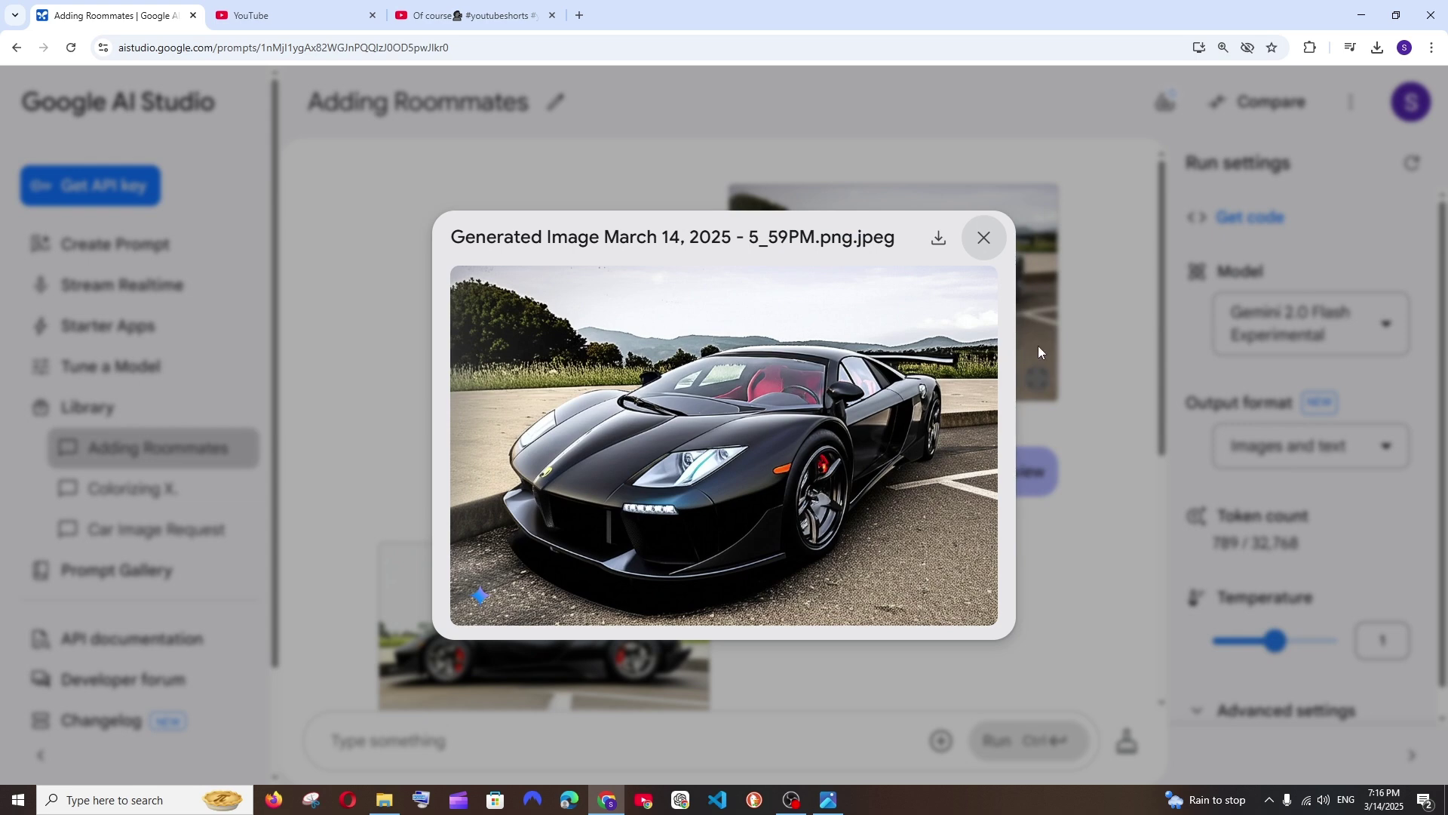
pyautogui.click(984, 237)
pyautogui.scroll(-5, 602, 456)
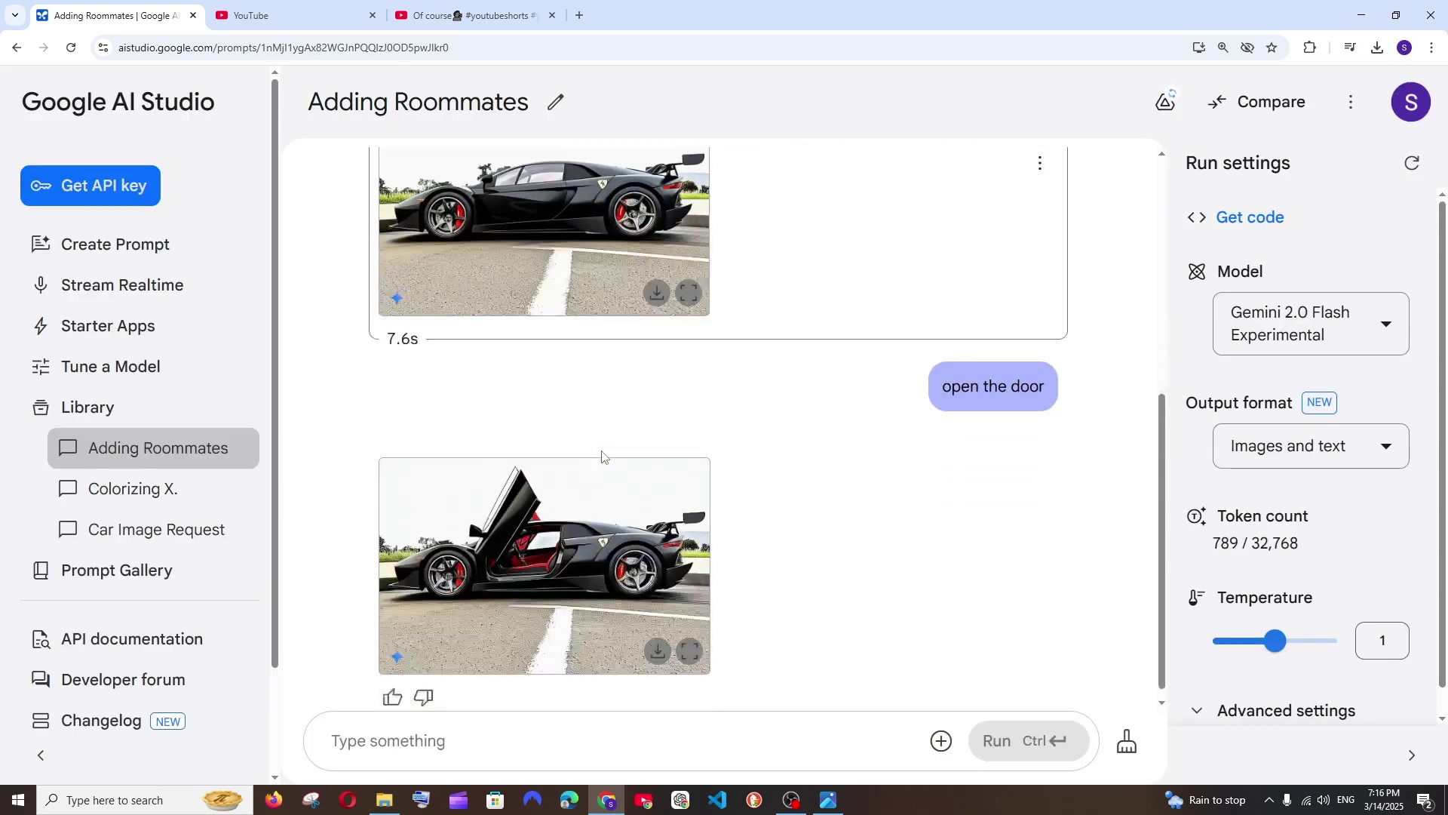
pyautogui.click(691, 636)
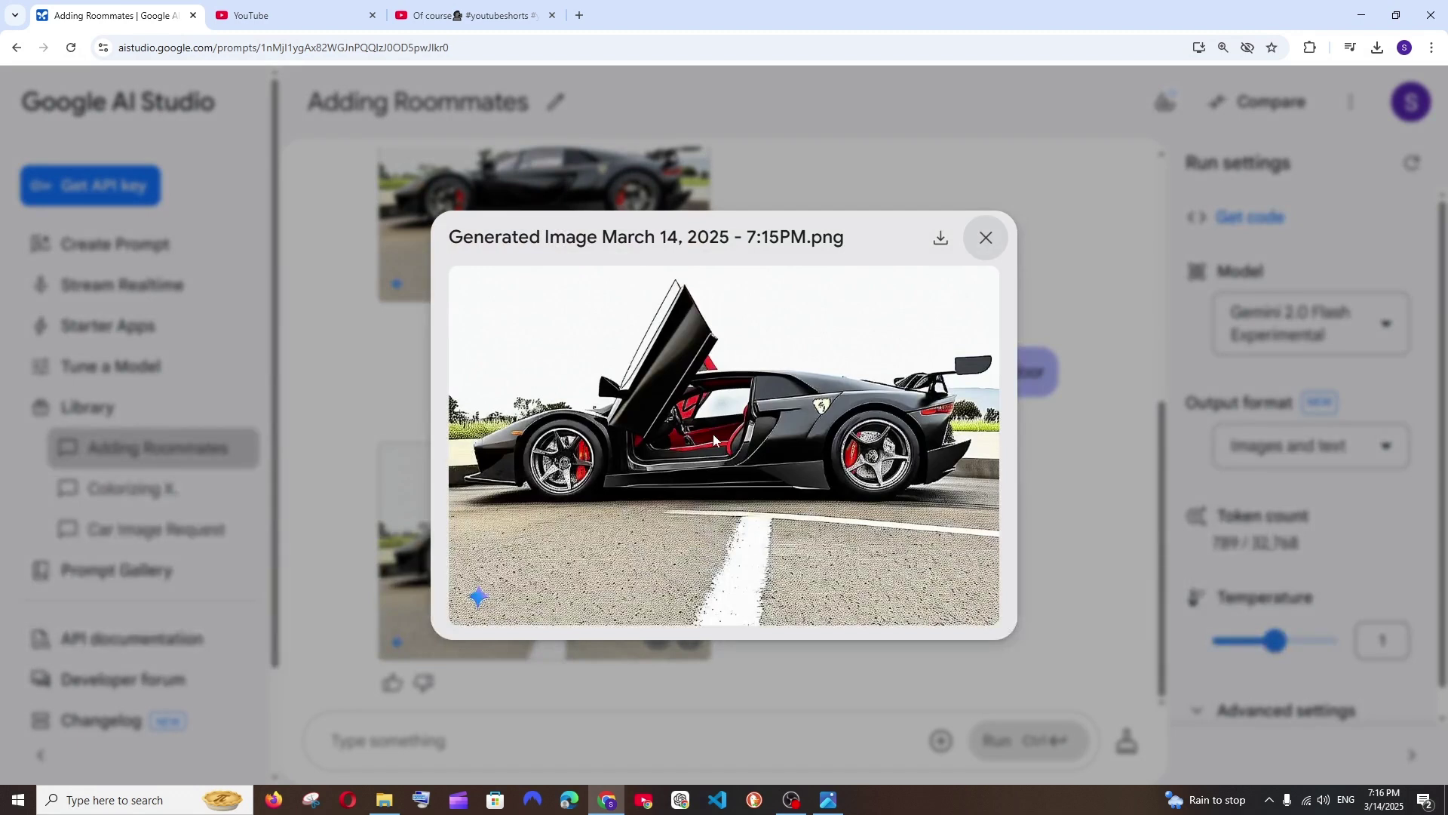
pyautogui.click(1066, 415)
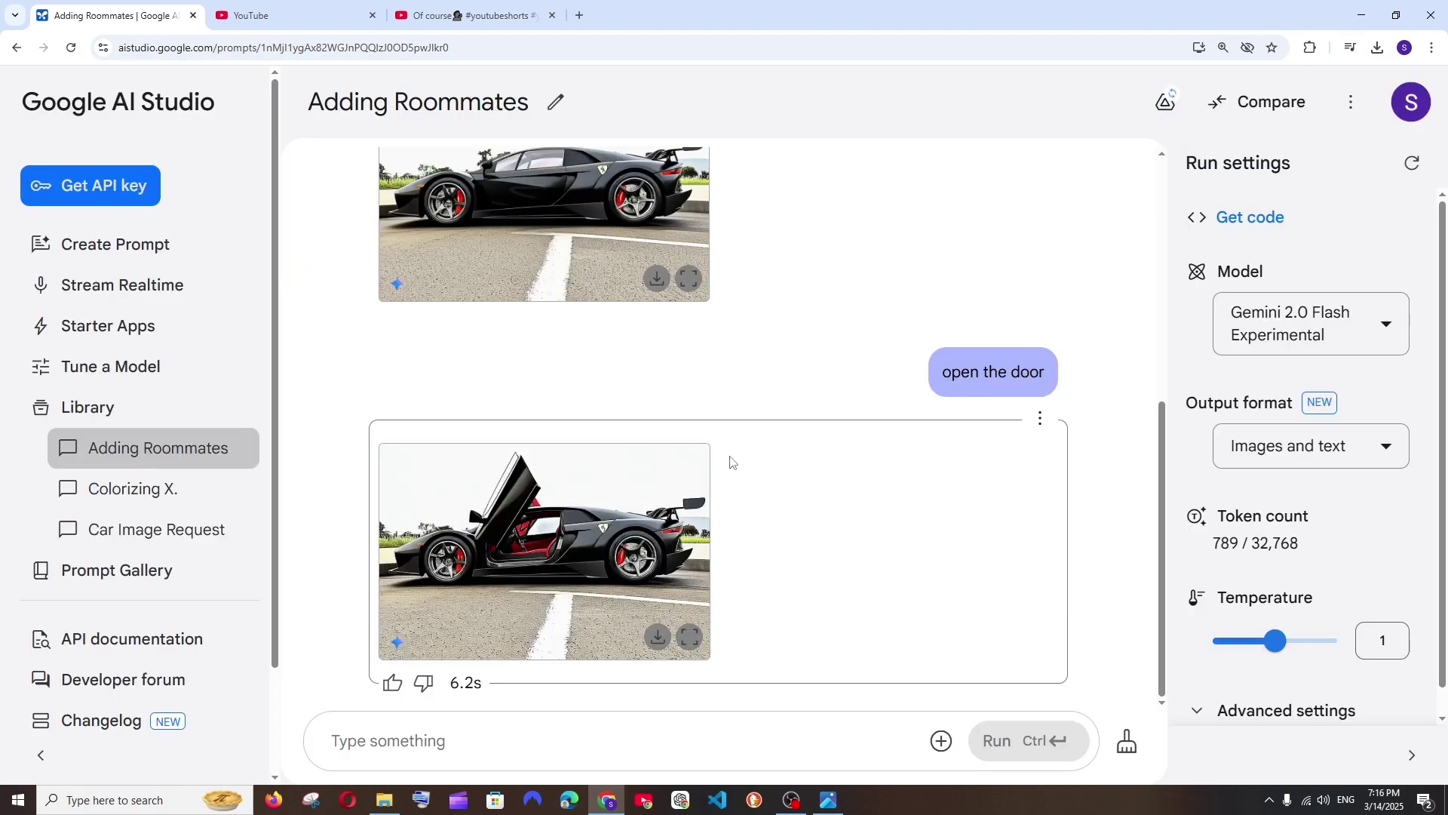
pyautogui.scroll(6, 754, 587)
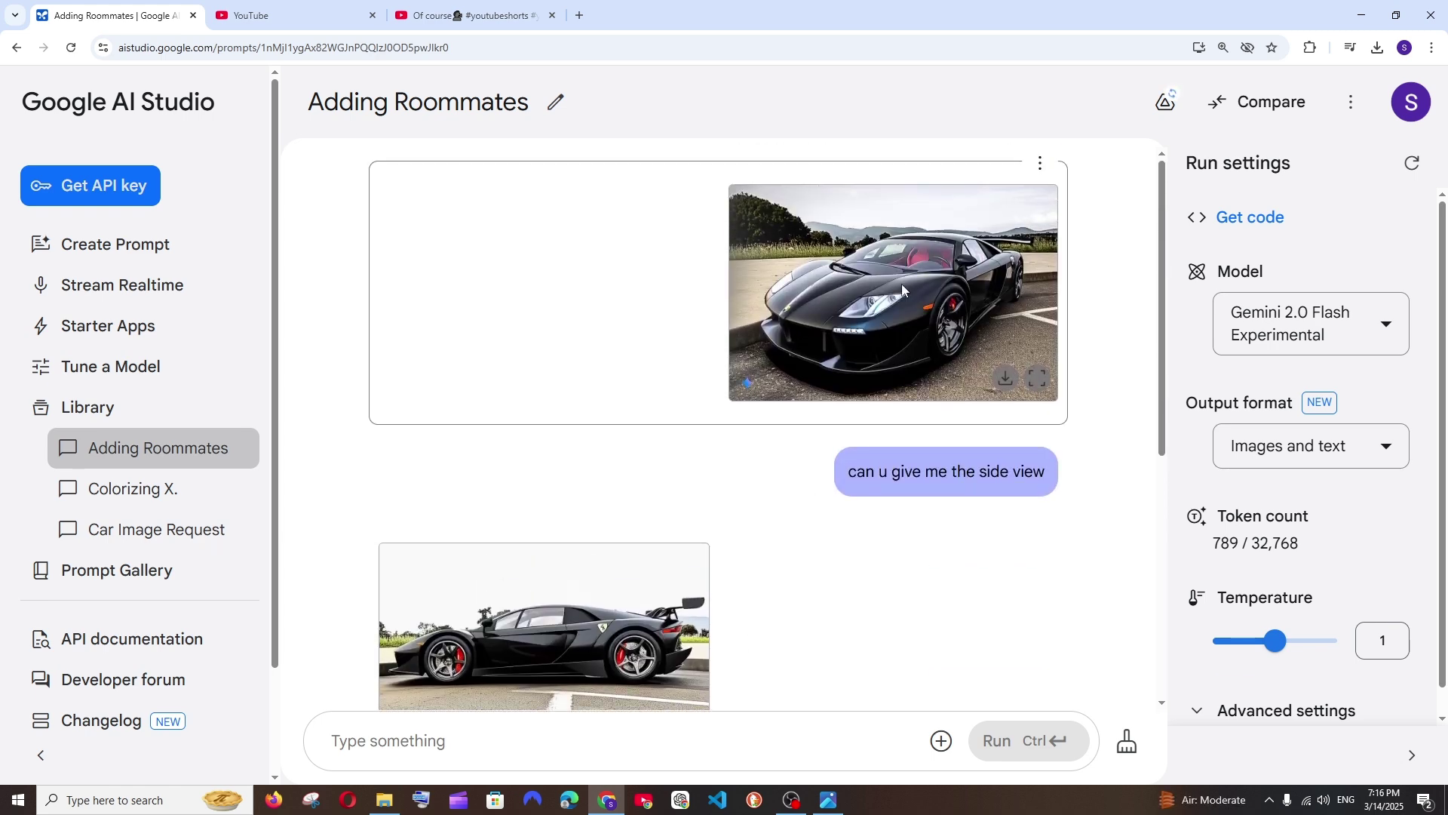
pyautogui.scroll(-6, 695, 374)
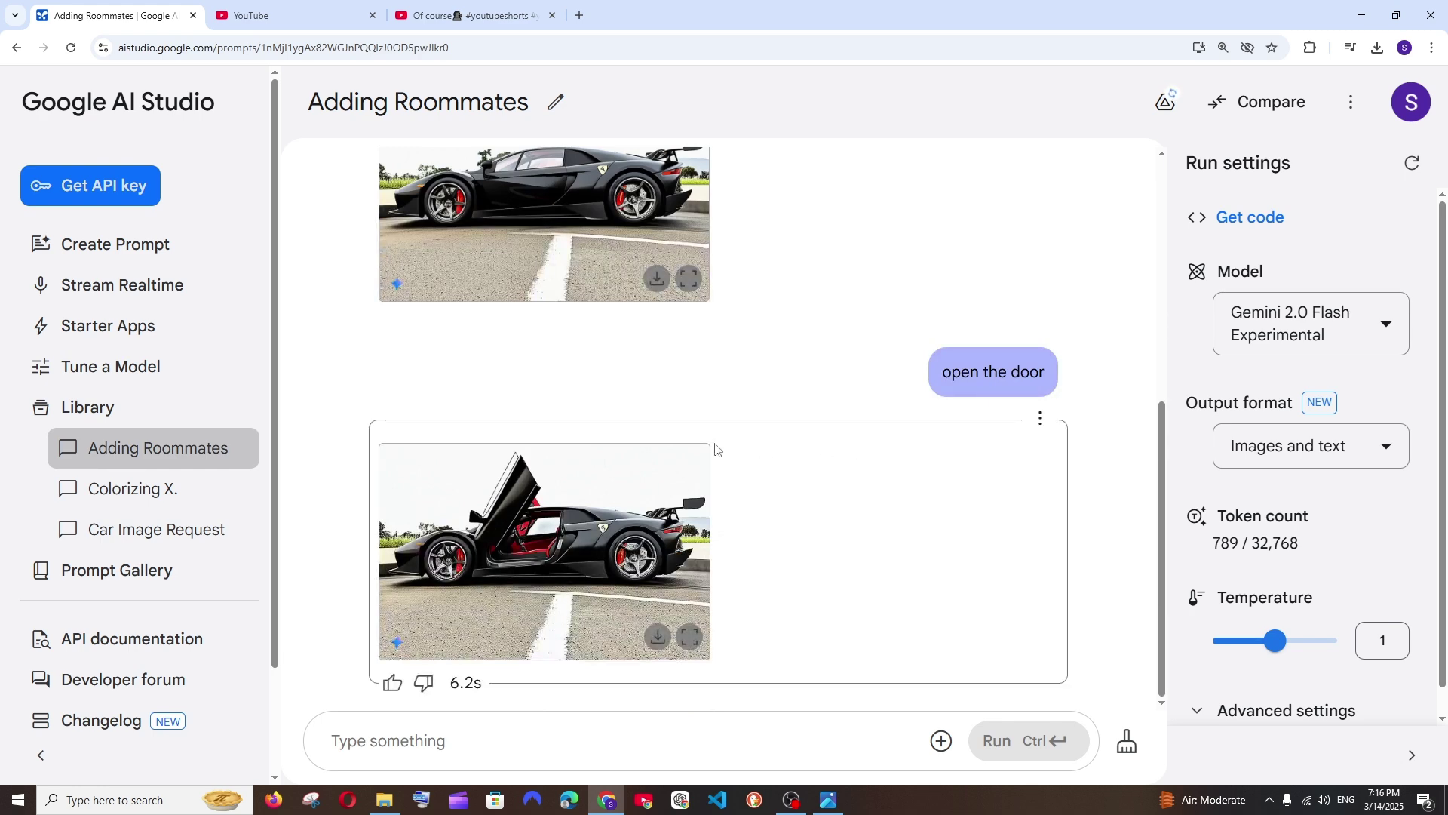
pyautogui.scroll(5, 716, 450)
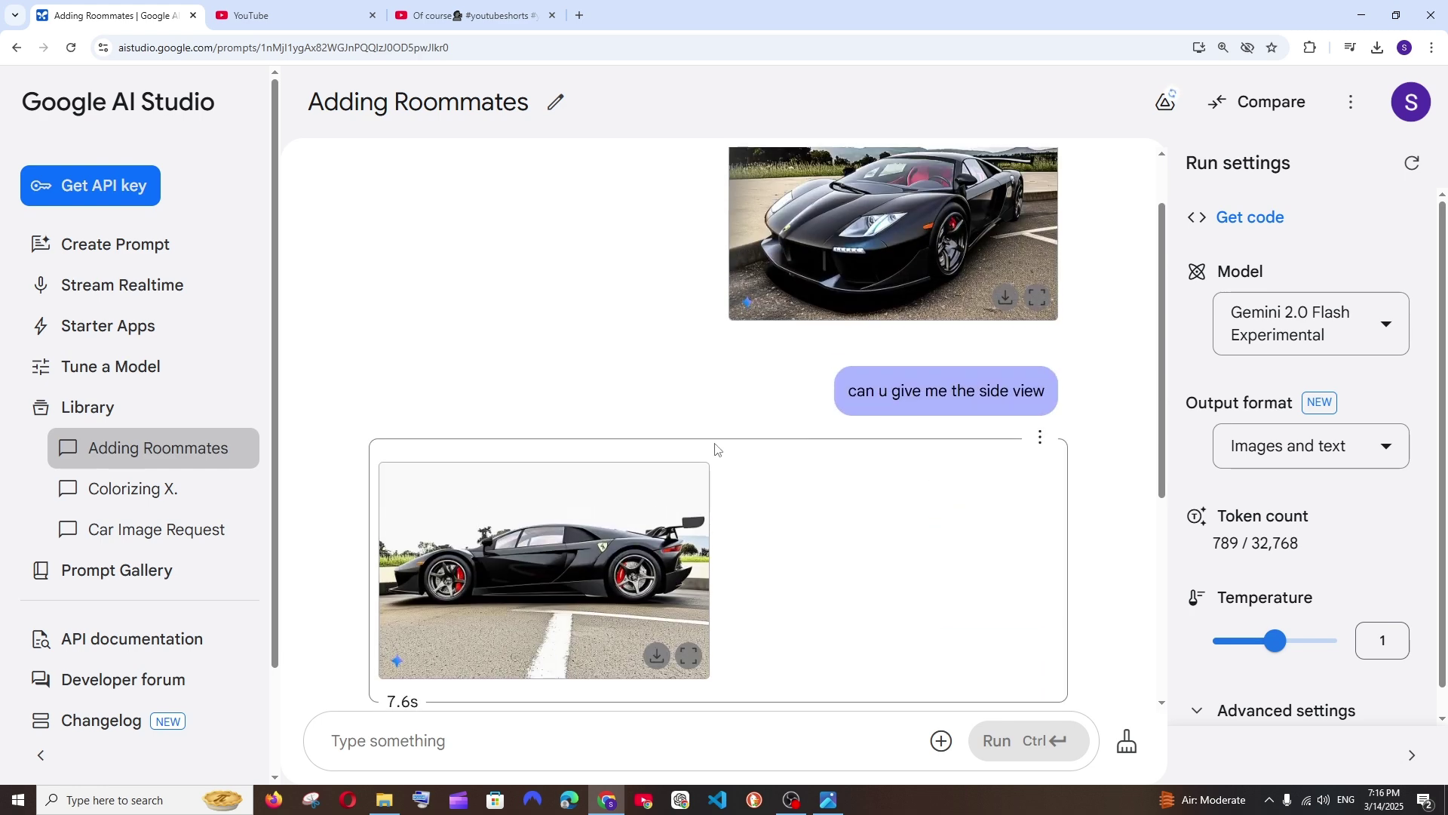
pyautogui.scroll(-5, 715, 450)
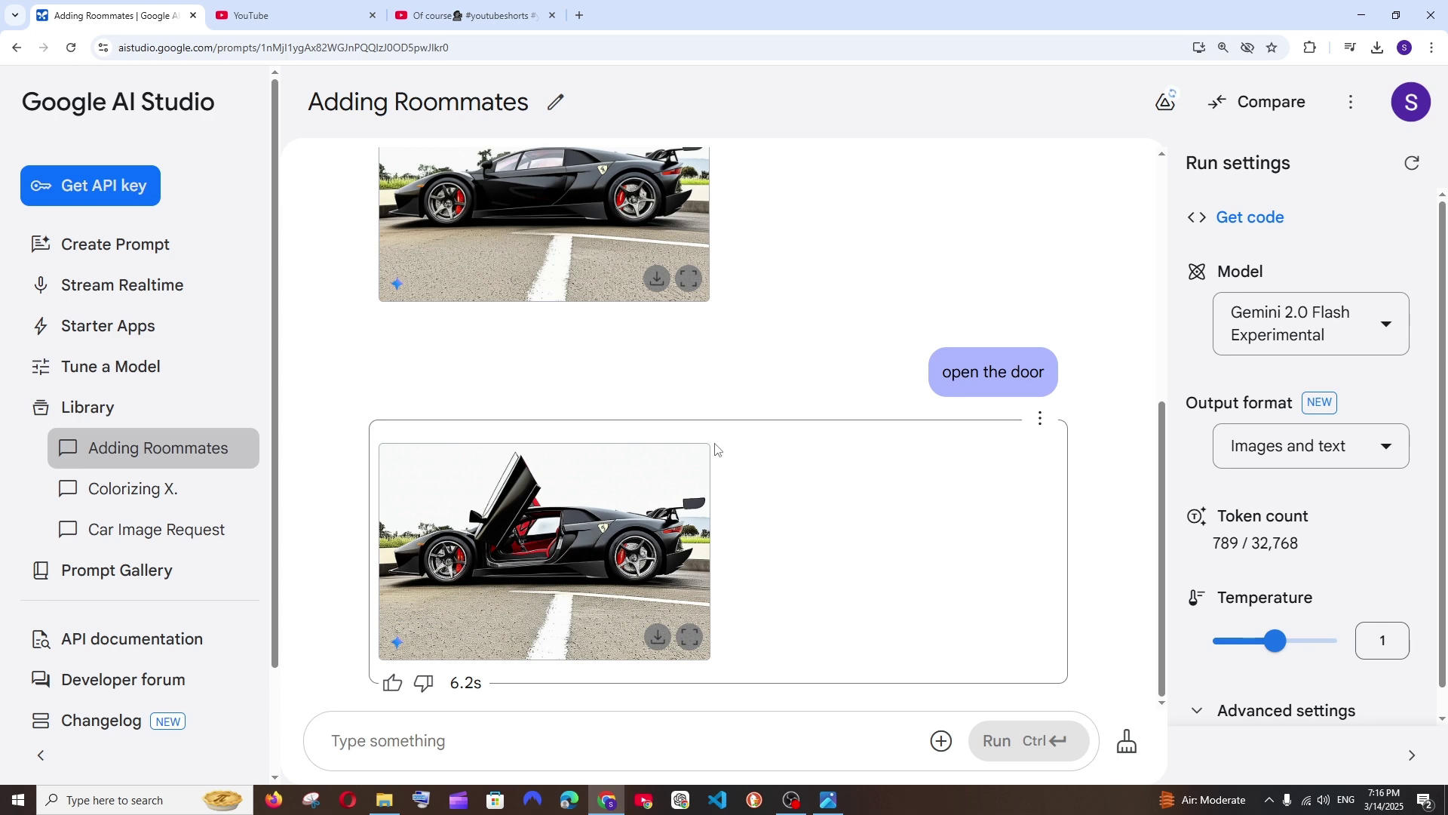
pyautogui.scroll(4, 721, 518)
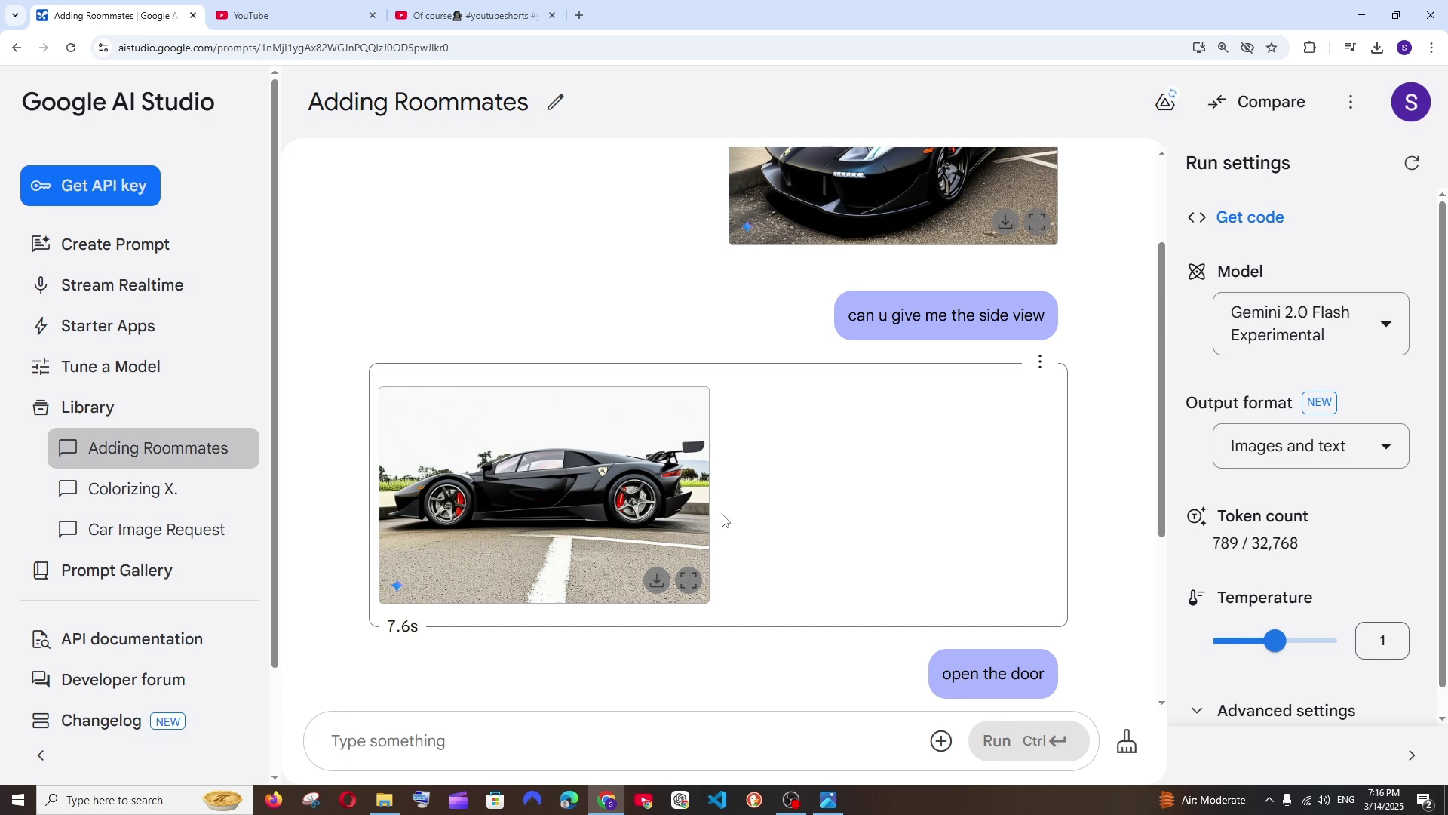
# Clear the previous car chat and attach the red SUV photo
pyautogui.click(1127, 742)
pyautogui.click(940, 741)
pyautogui.click(977, 521)
pyautogui.click(688, 277)
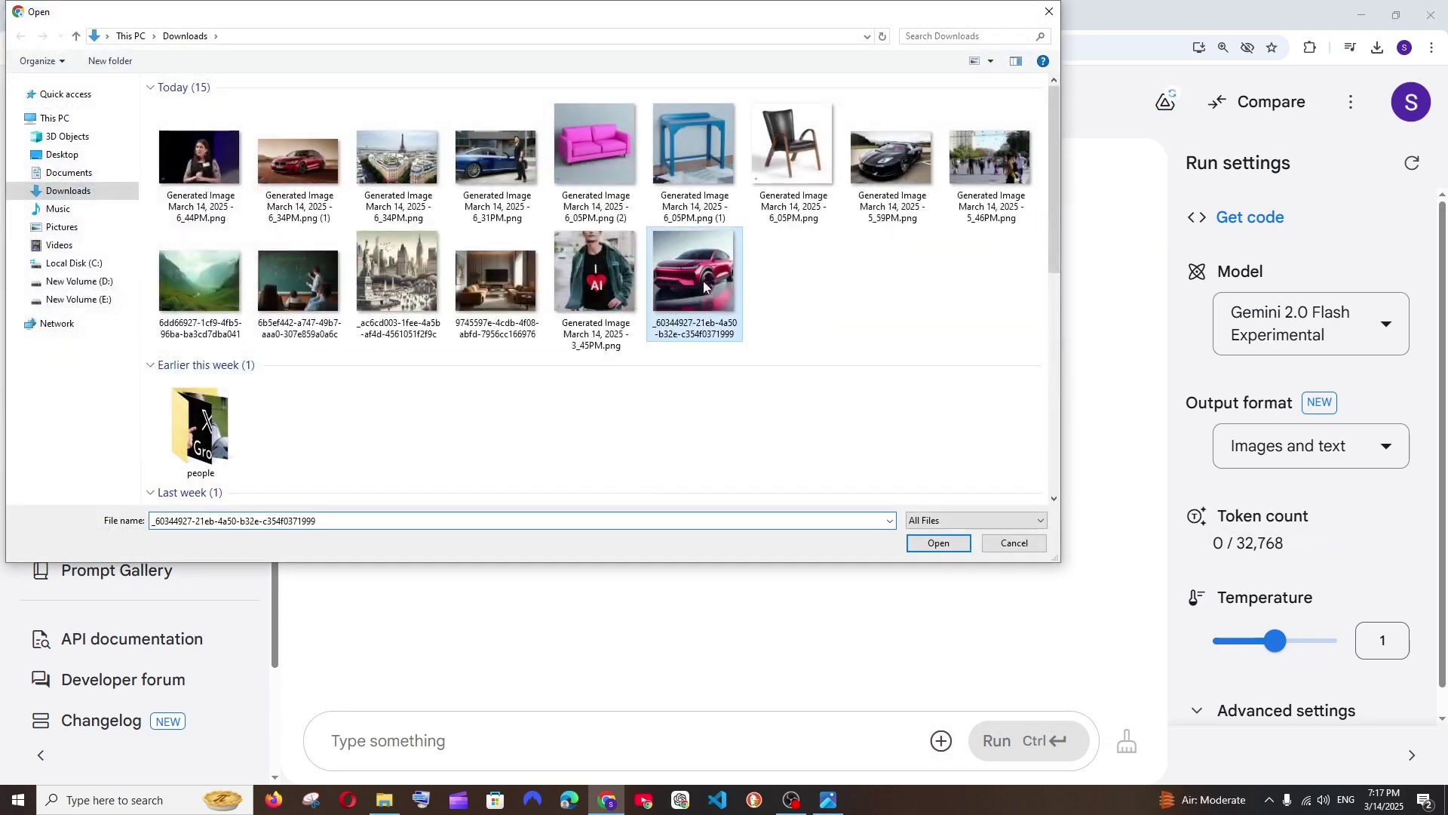
pyautogui.click(940, 535)
# Send the prompt 'change the colour to blue' to Gemini
pyautogui.click(510, 510)
pyautogui.write('change the col')
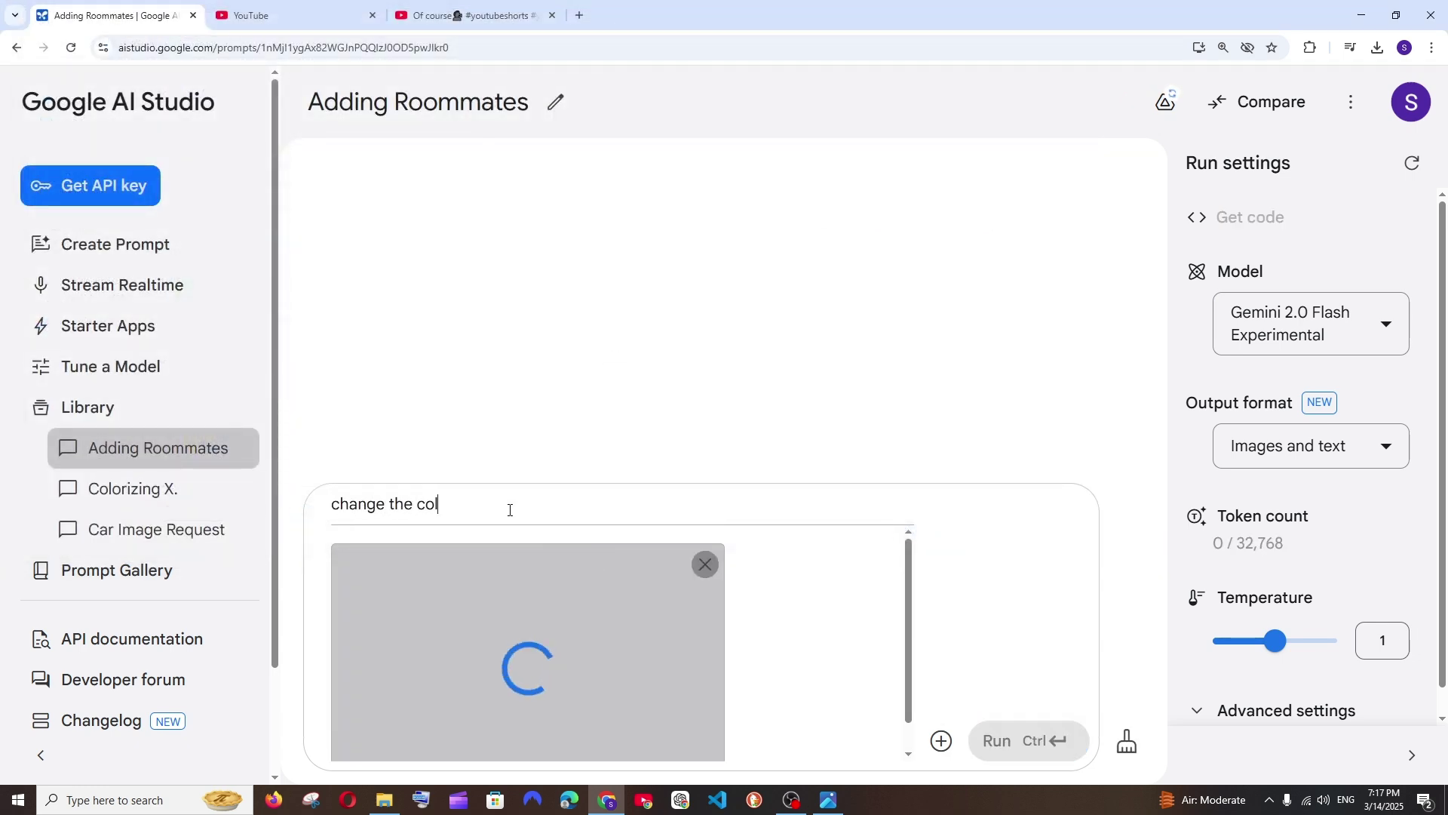
pyautogui.write('our to blue')
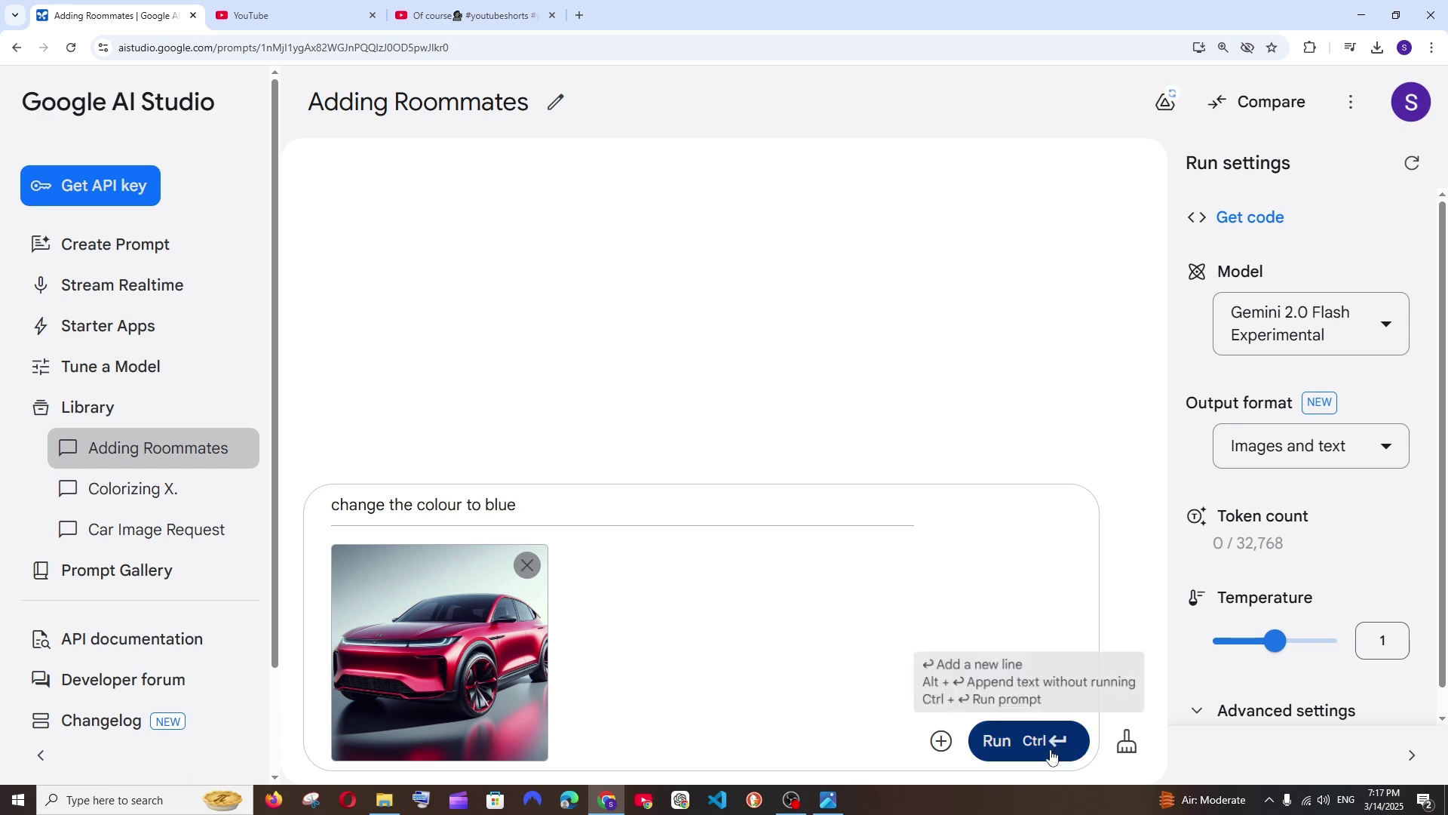
pyautogui.click(1003, 740)
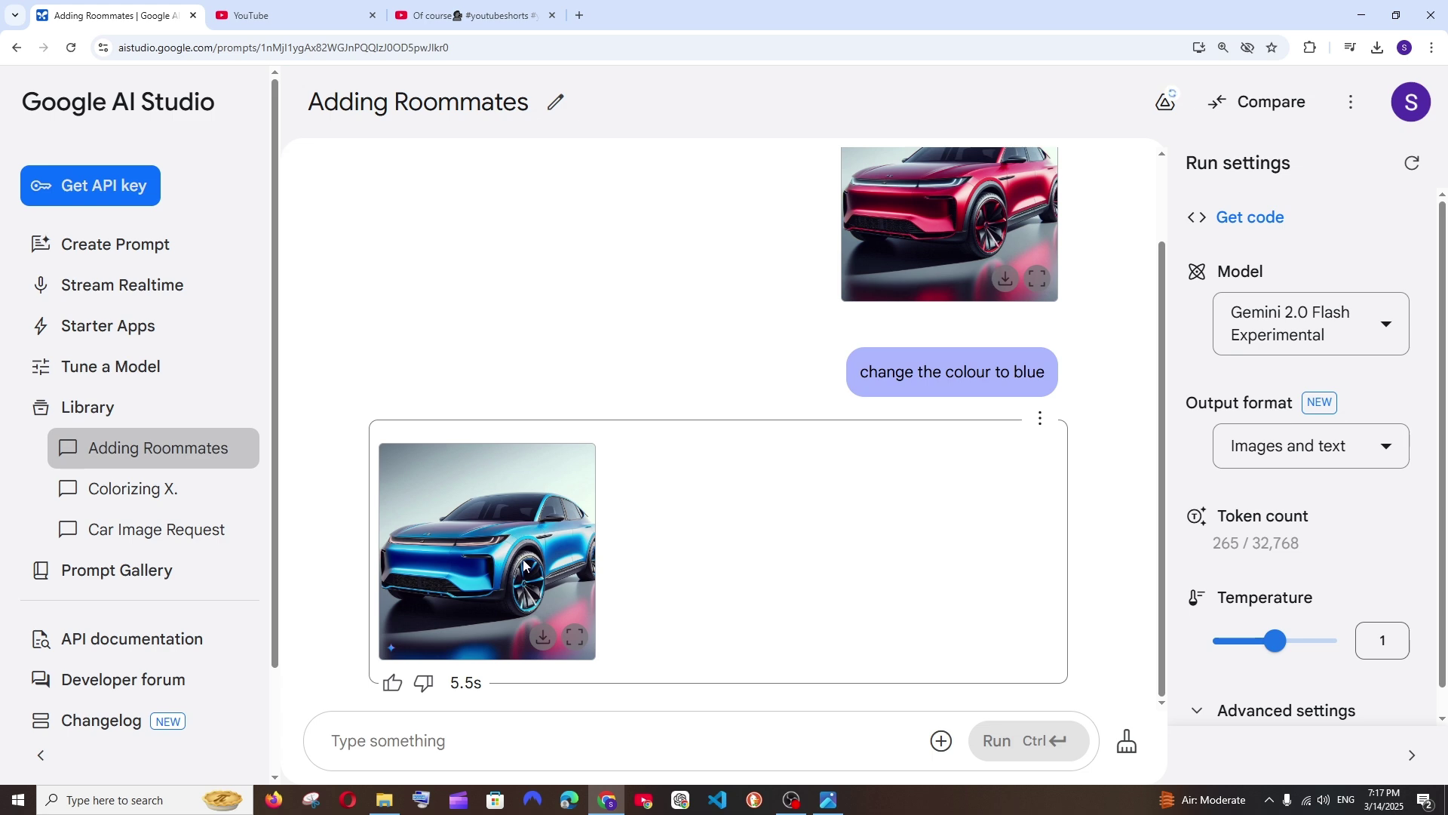
# Wipe the blue-car chat and upload the 5_46PM street photo into the prompt
pyautogui.click(1126, 746)
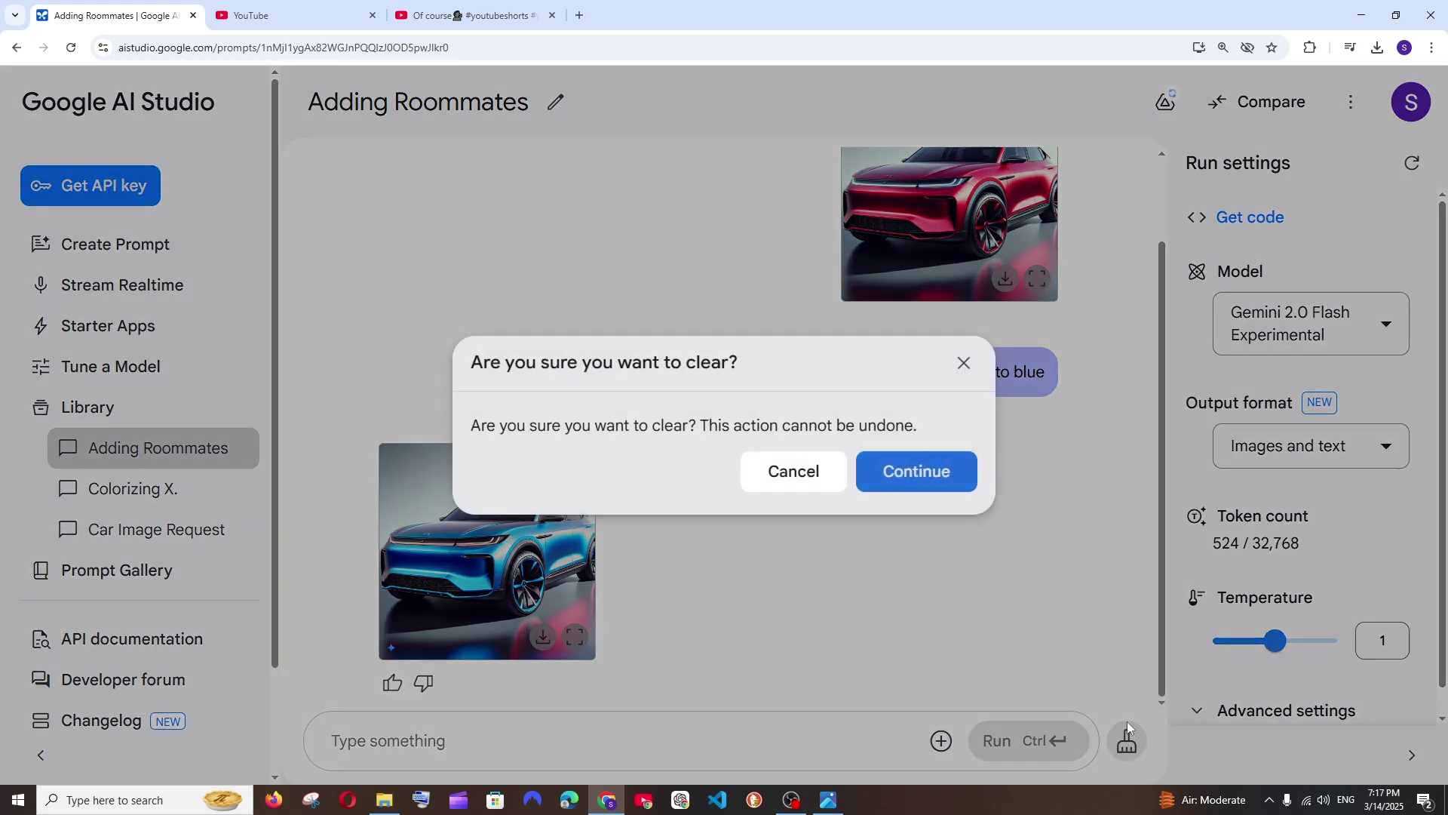
pyautogui.click(902, 471)
pyautogui.click(940, 742)
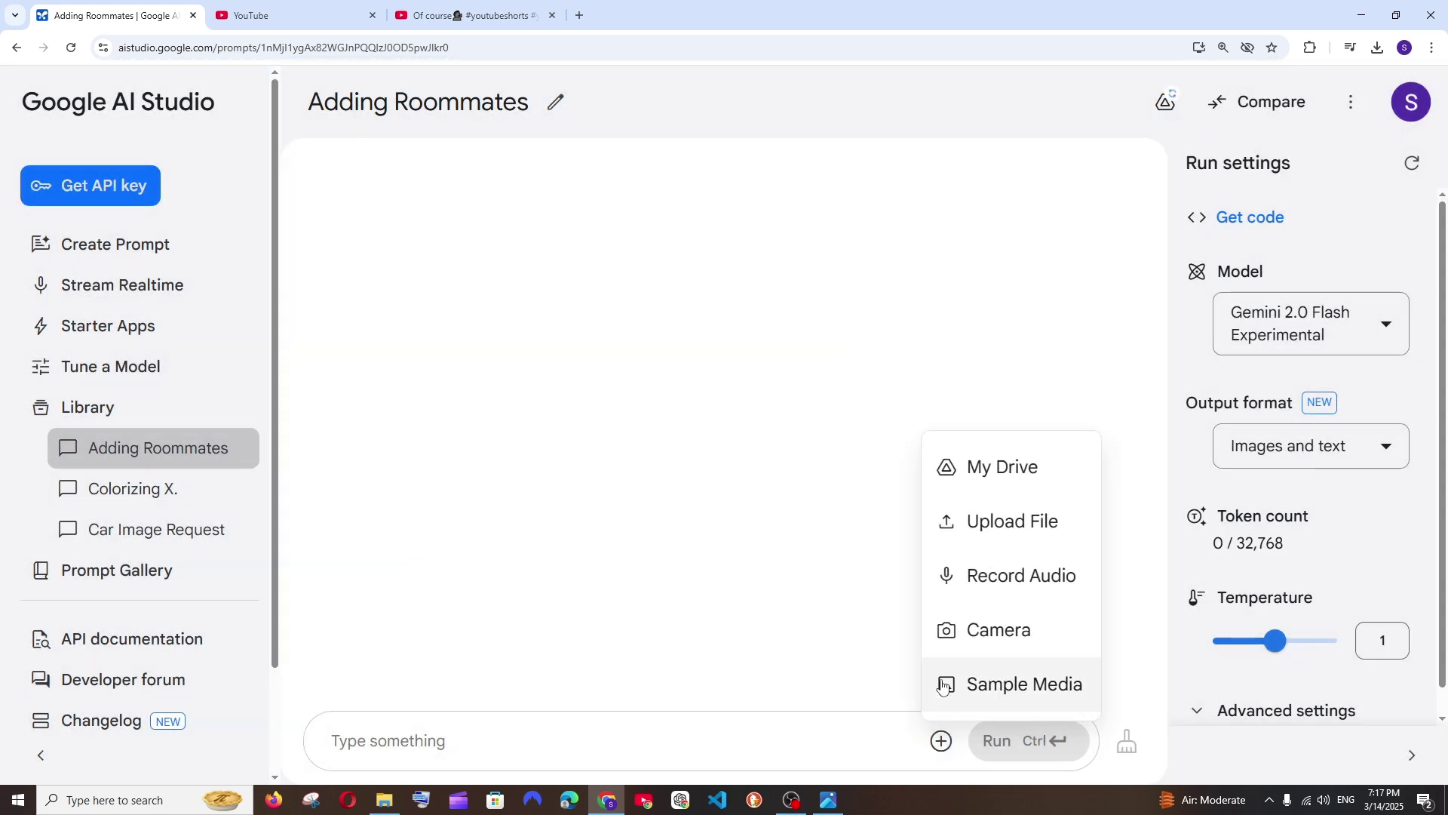
pyautogui.click(993, 520)
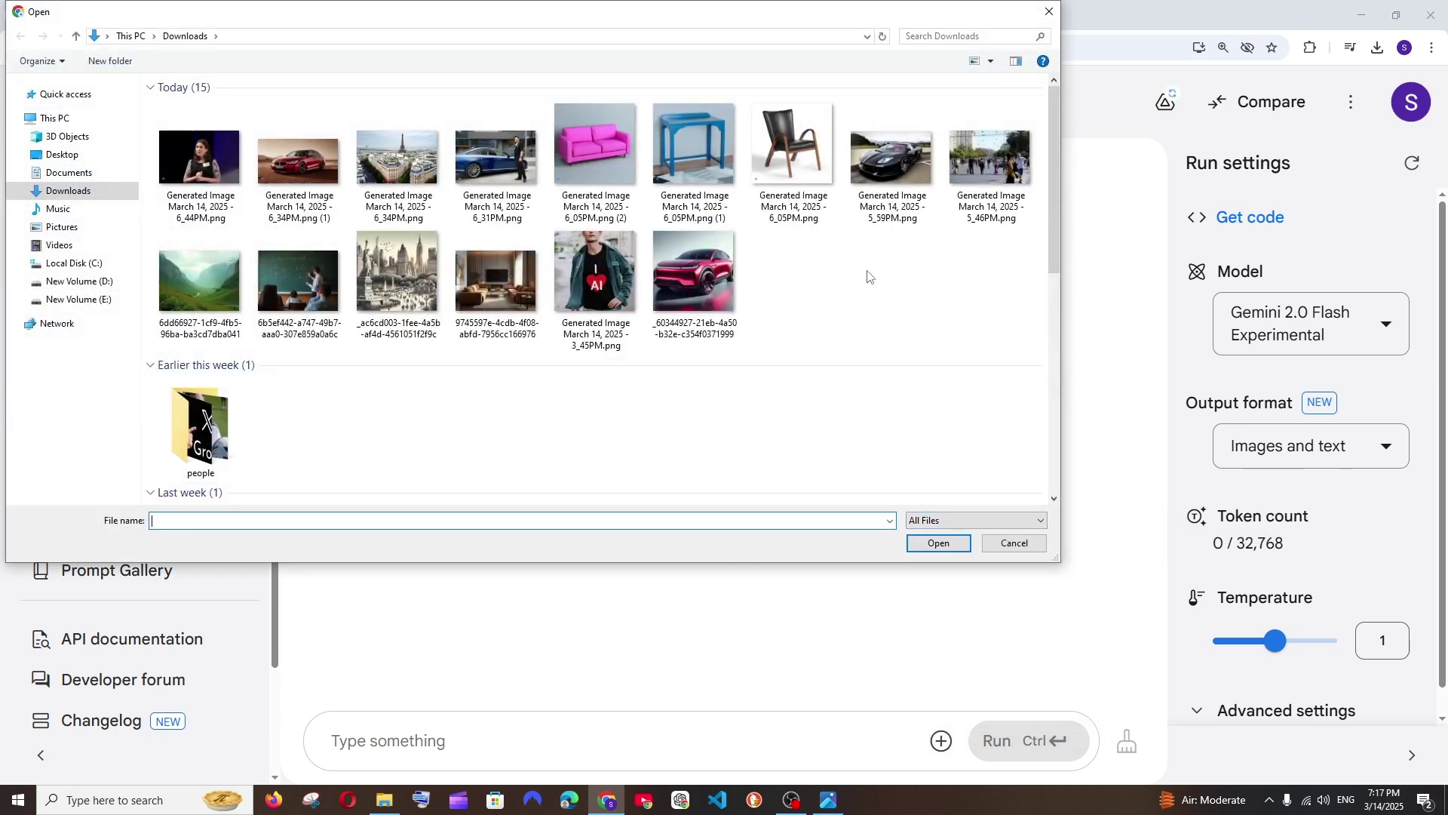
pyautogui.click(991, 162)
pyautogui.click(937, 544)
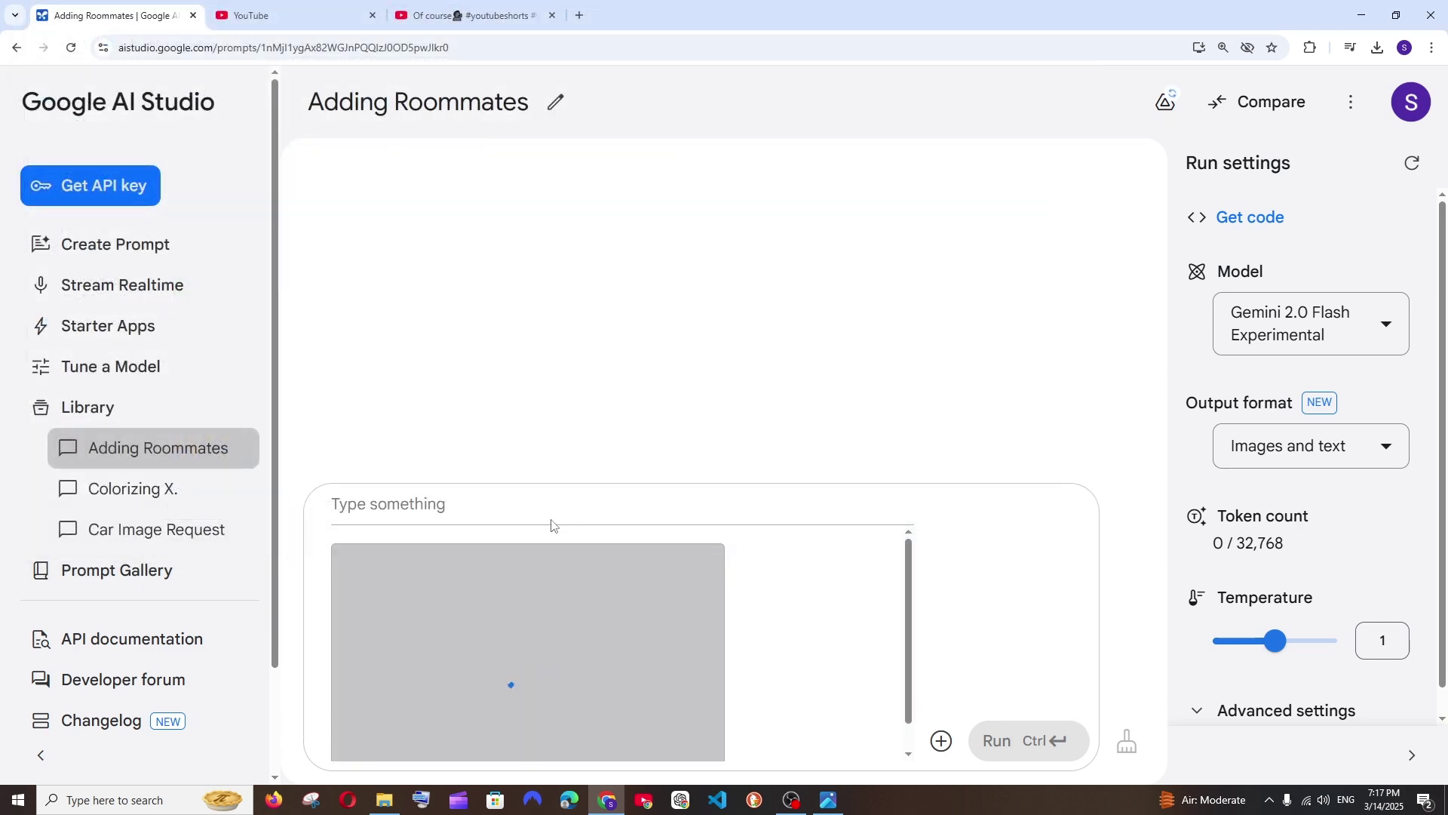
# Select the 5_46PM photo in Downloads and view it in Photos
pyautogui.click(384, 799)
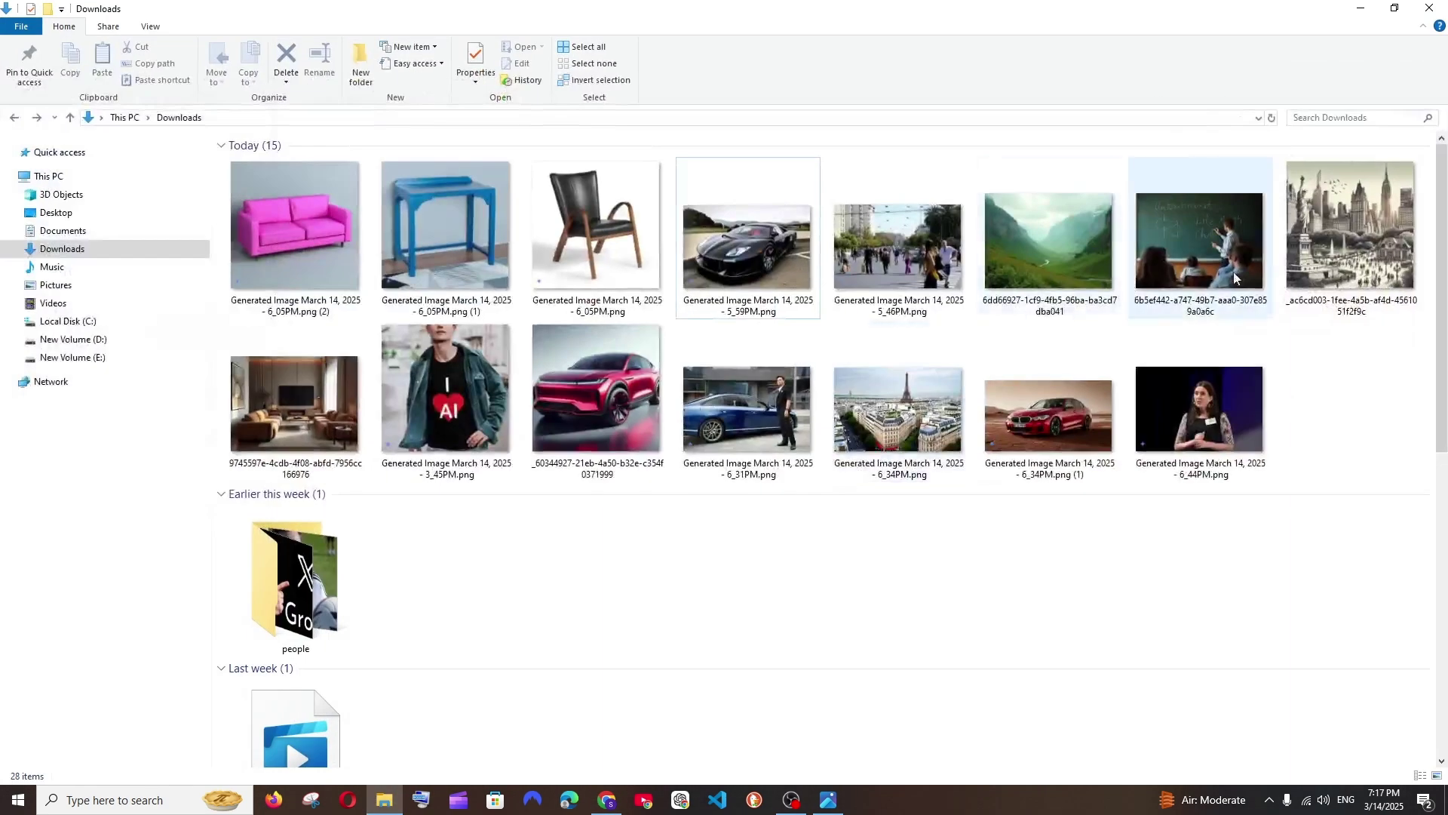
pyautogui.click(888, 234)
pyautogui.click(829, 800)
pyautogui.click(839, 755)
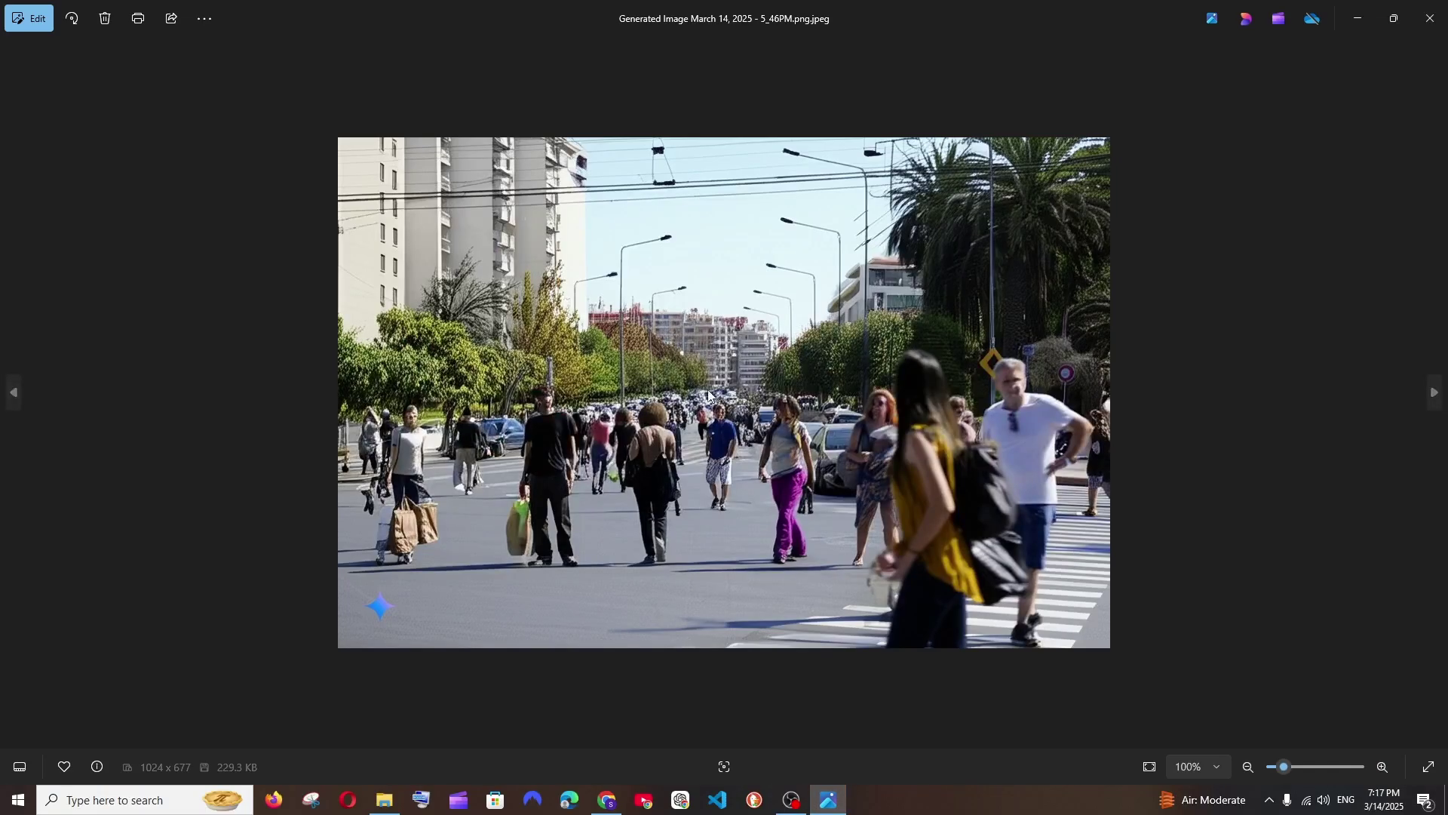
# Send 'remove the people from the streets' with the street photo attached
pyautogui.click(608, 799)
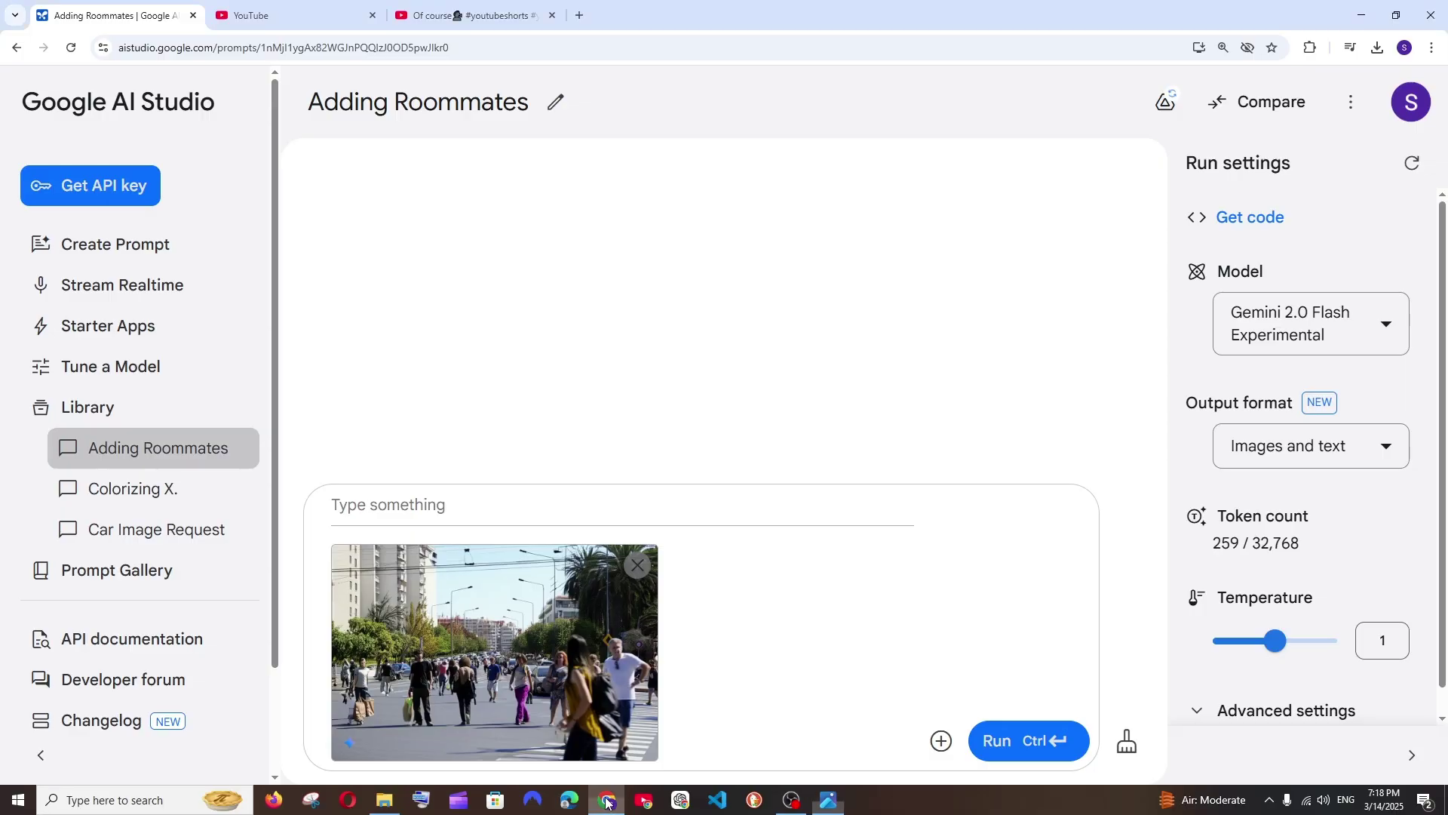
pyautogui.write('remov')
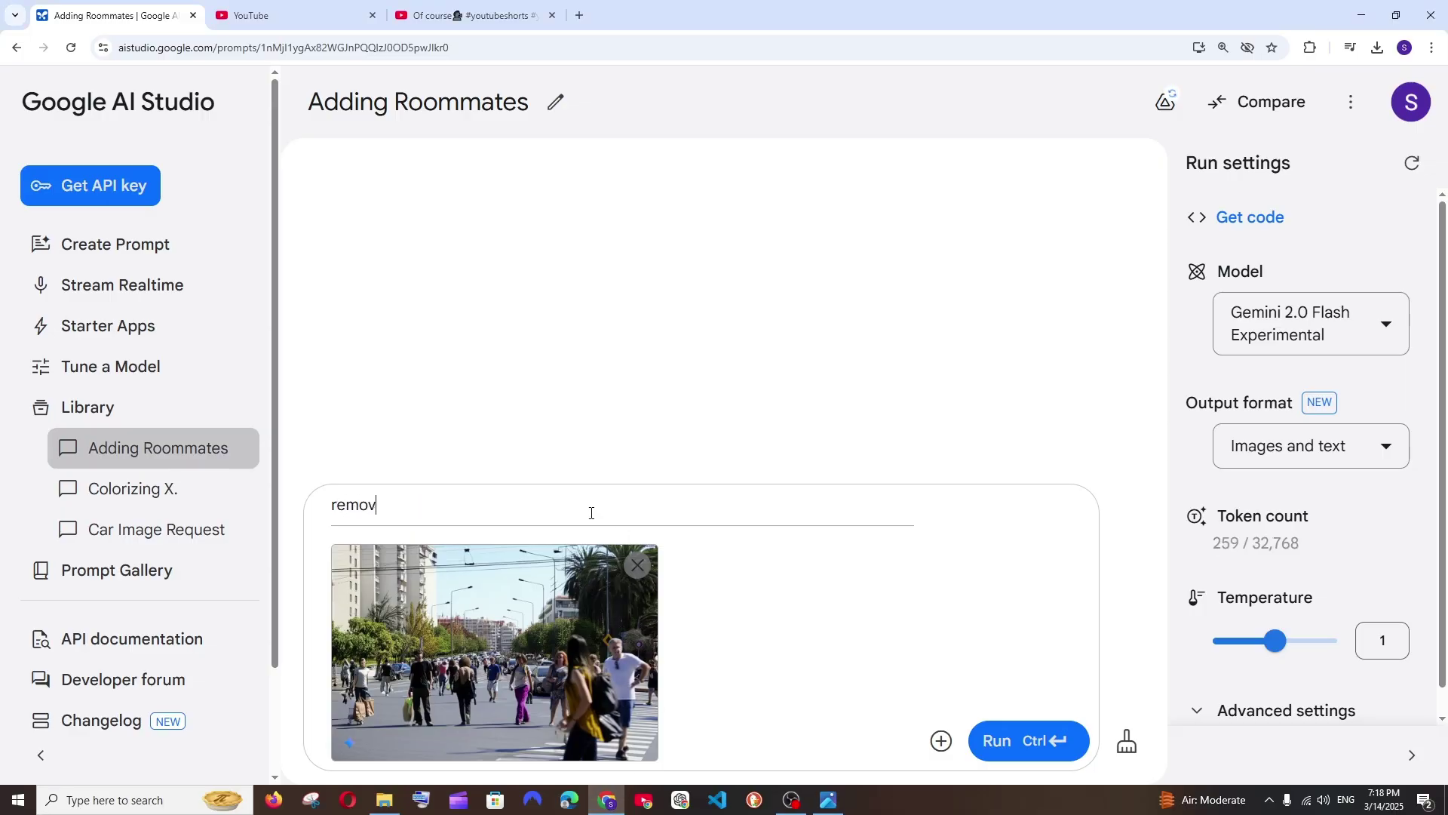
pyautogui.write('e the people')
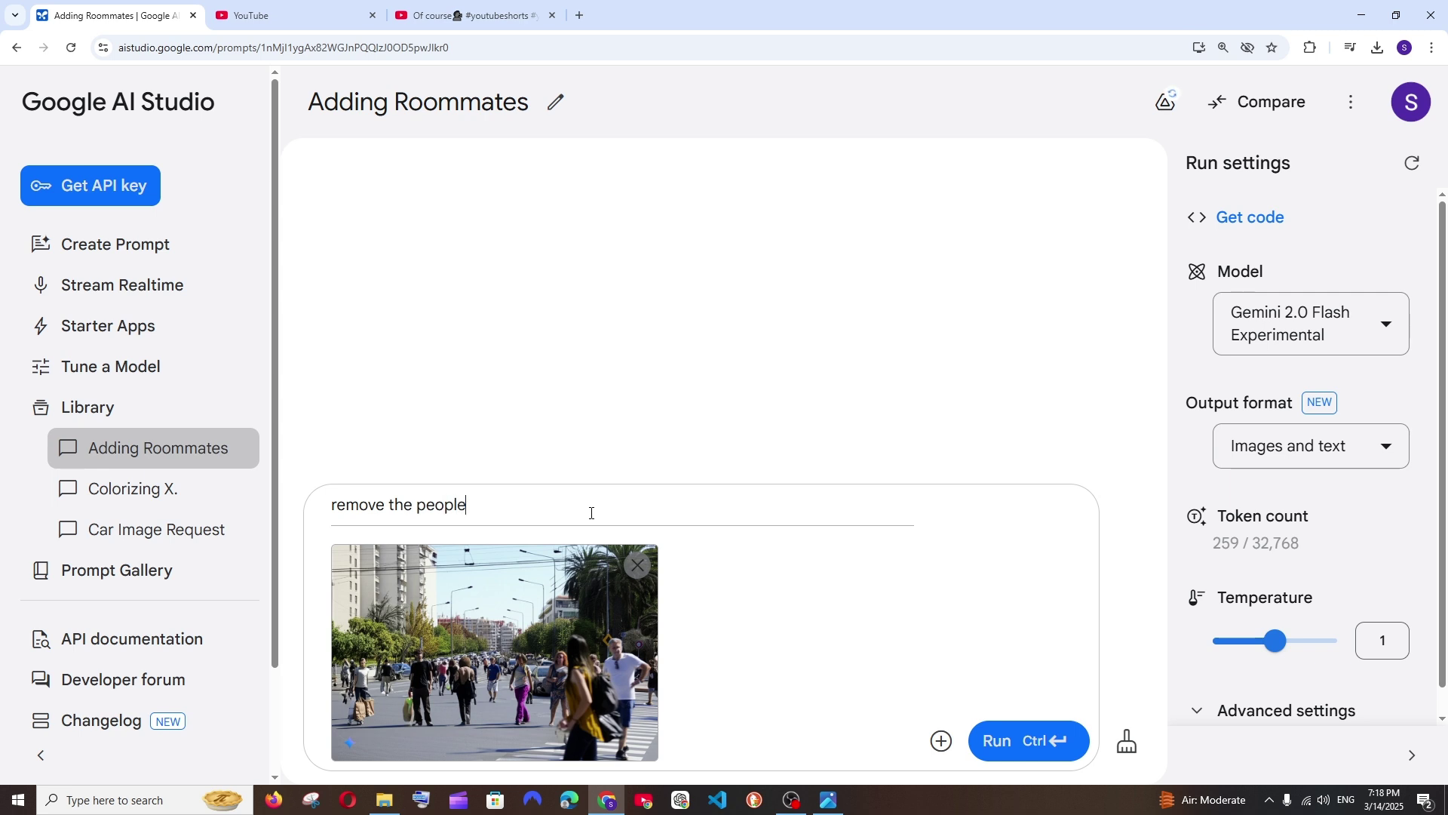
pyautogui.write(' from the streets')
pyautogui.click(1043, 741)
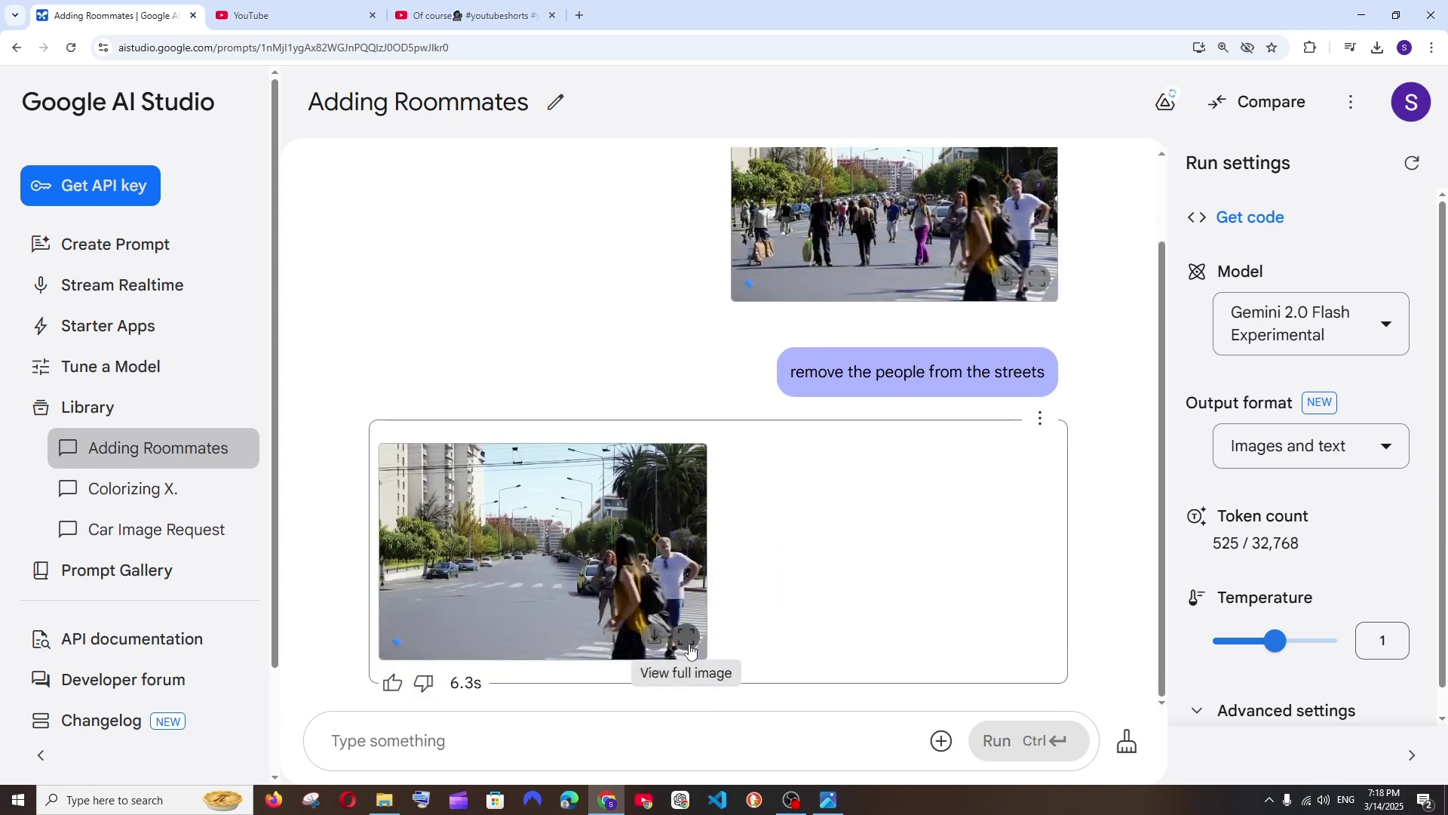
# Inspect the edited empty-street image at full size and in Photos
pyautogui.click(687, 644)
pyautogui.click(828, 800)
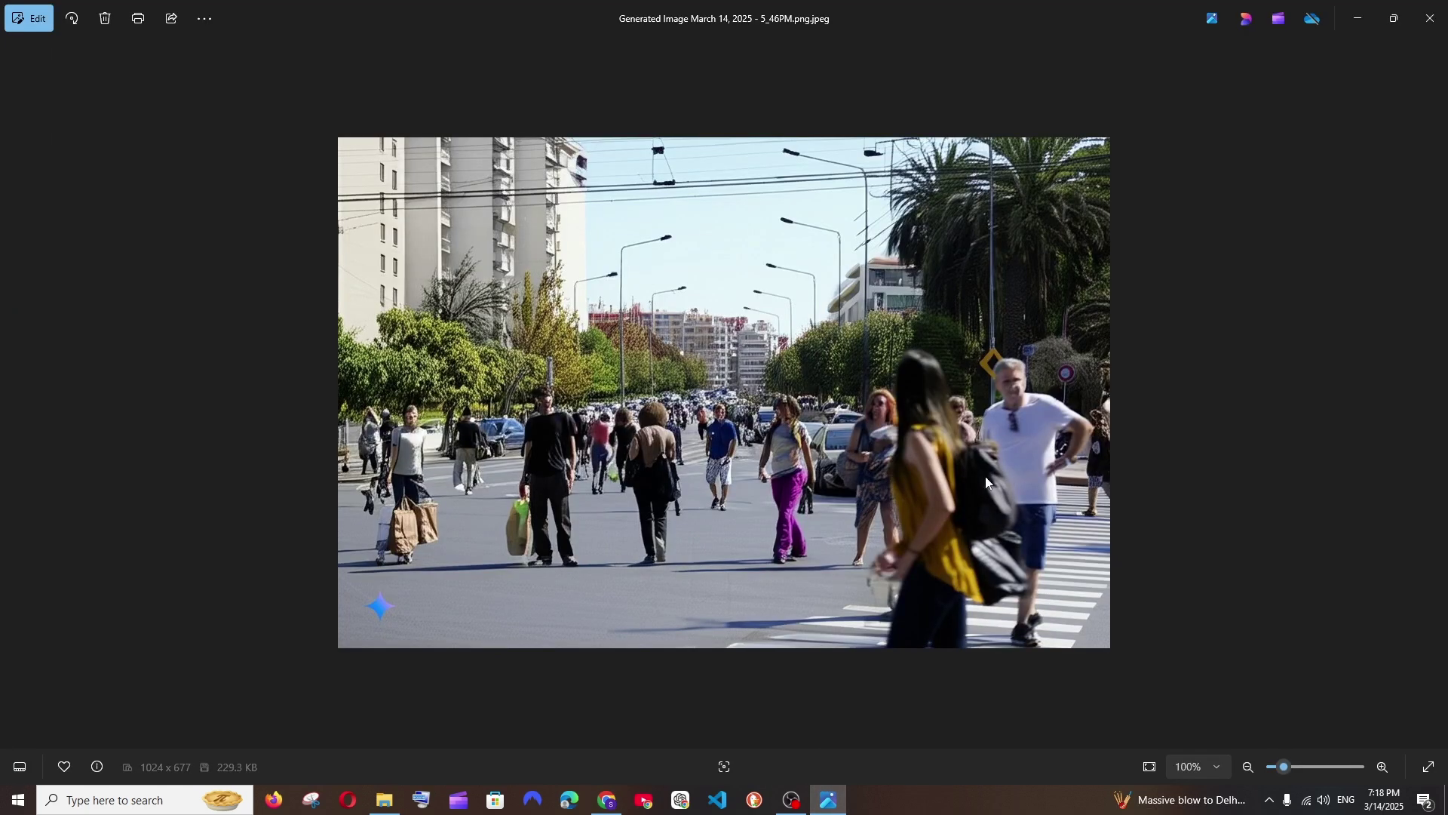
pyautogui.click(1370, 28)
pyautogui.click(768, 674)
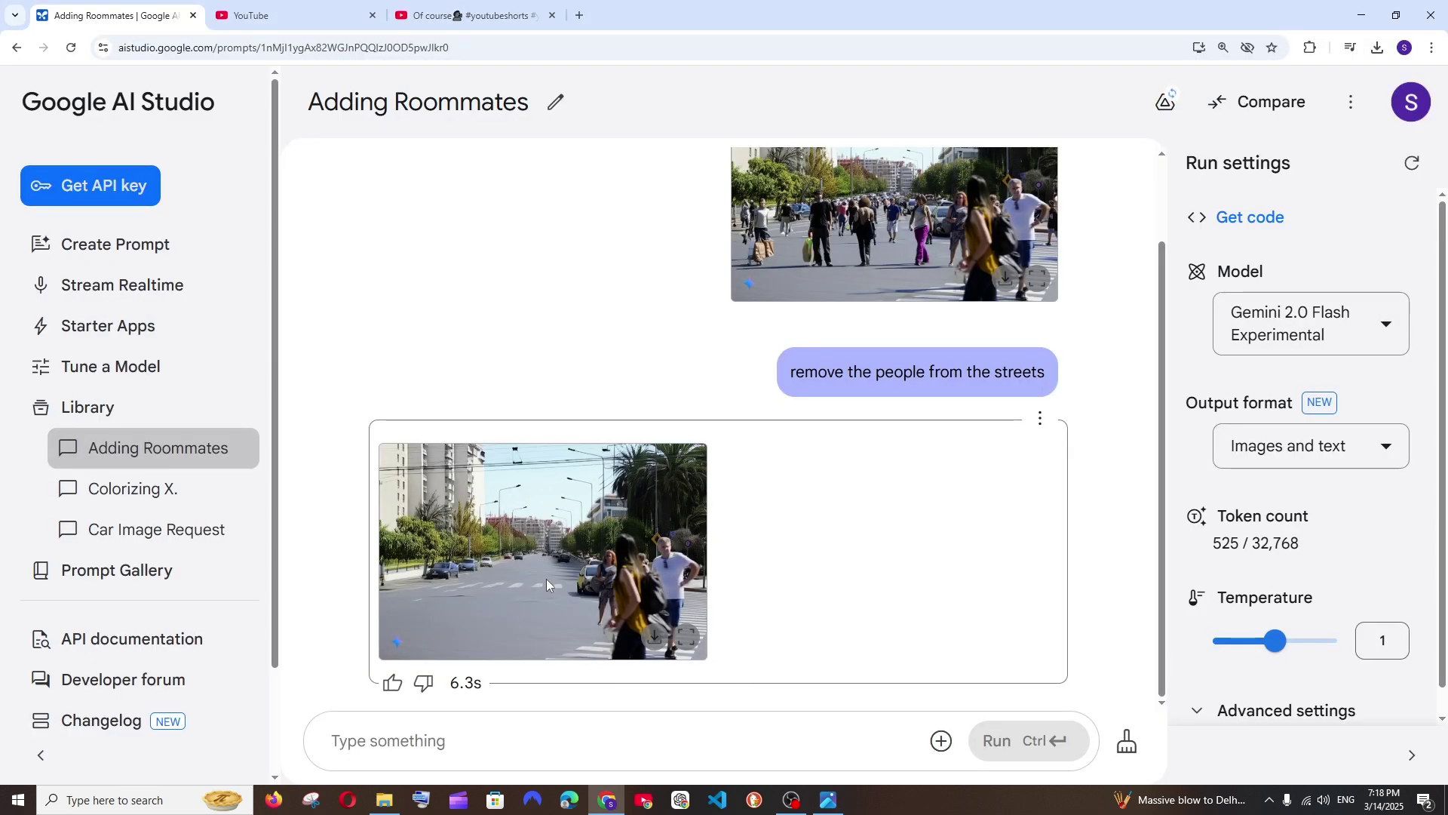
# Clear the street conversation and locate the sofa and table images in Downloads
pyautogui.click(1127, 741)
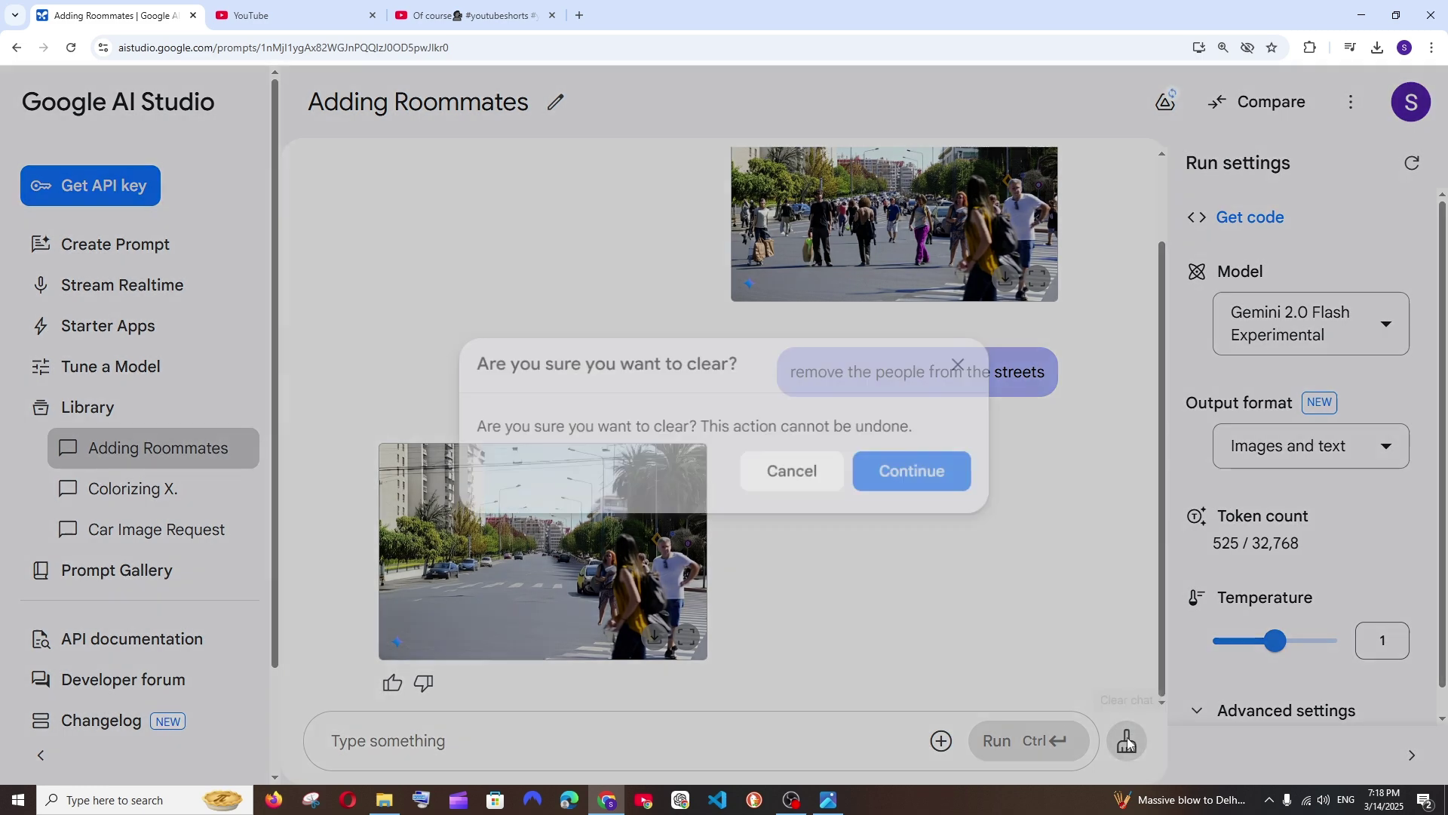
pyautogui.click(944, 481)
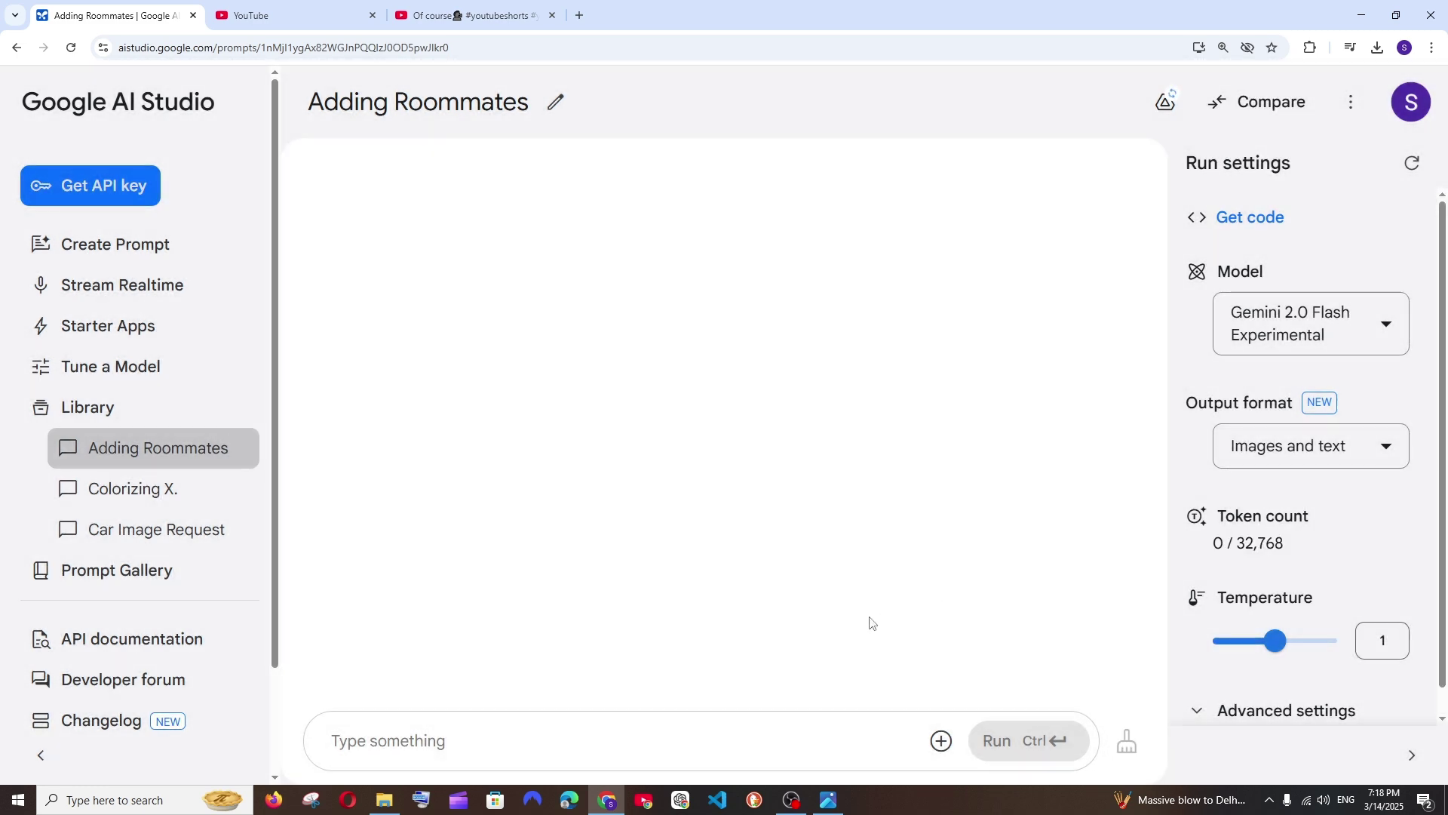
pyautogui.click(390, 805)
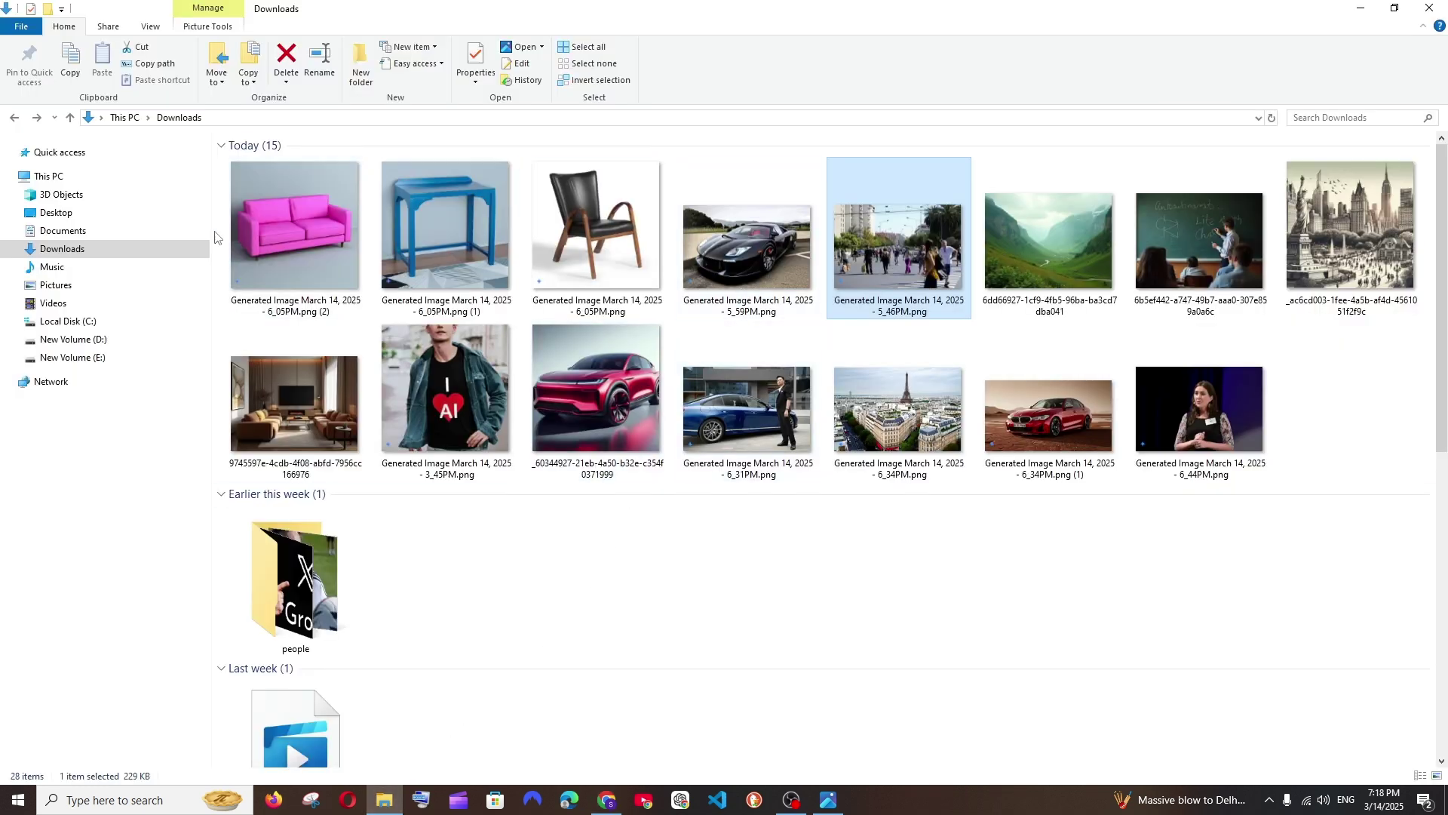
pyautogui.moveTo(223, 230); pyautogui.dragTo(648, 219)
pyautogui.click(607, 800)
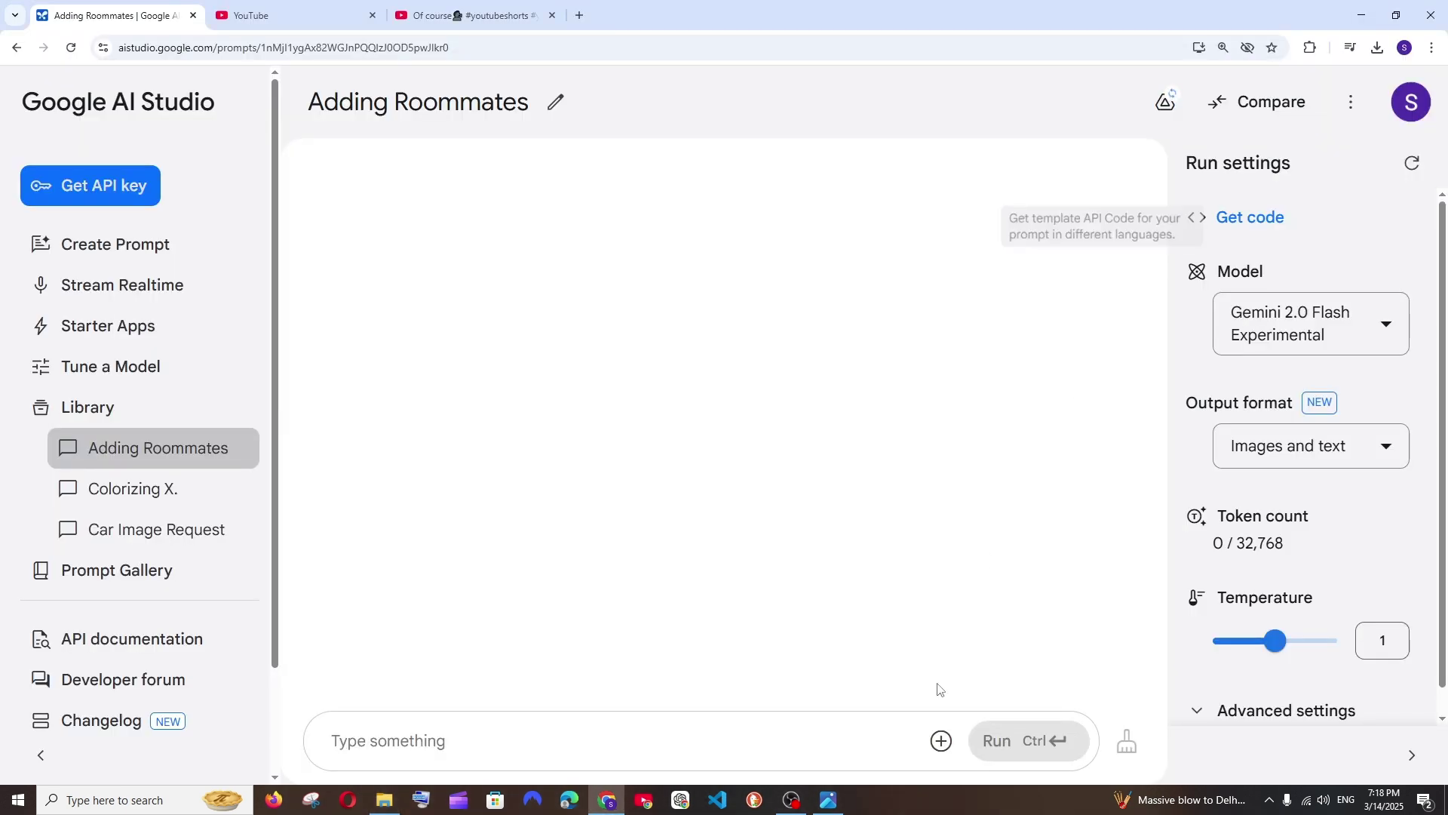
# Upload the pink sofa, blue table and black chair images to the prompt
pyautogui.click(948, 749)
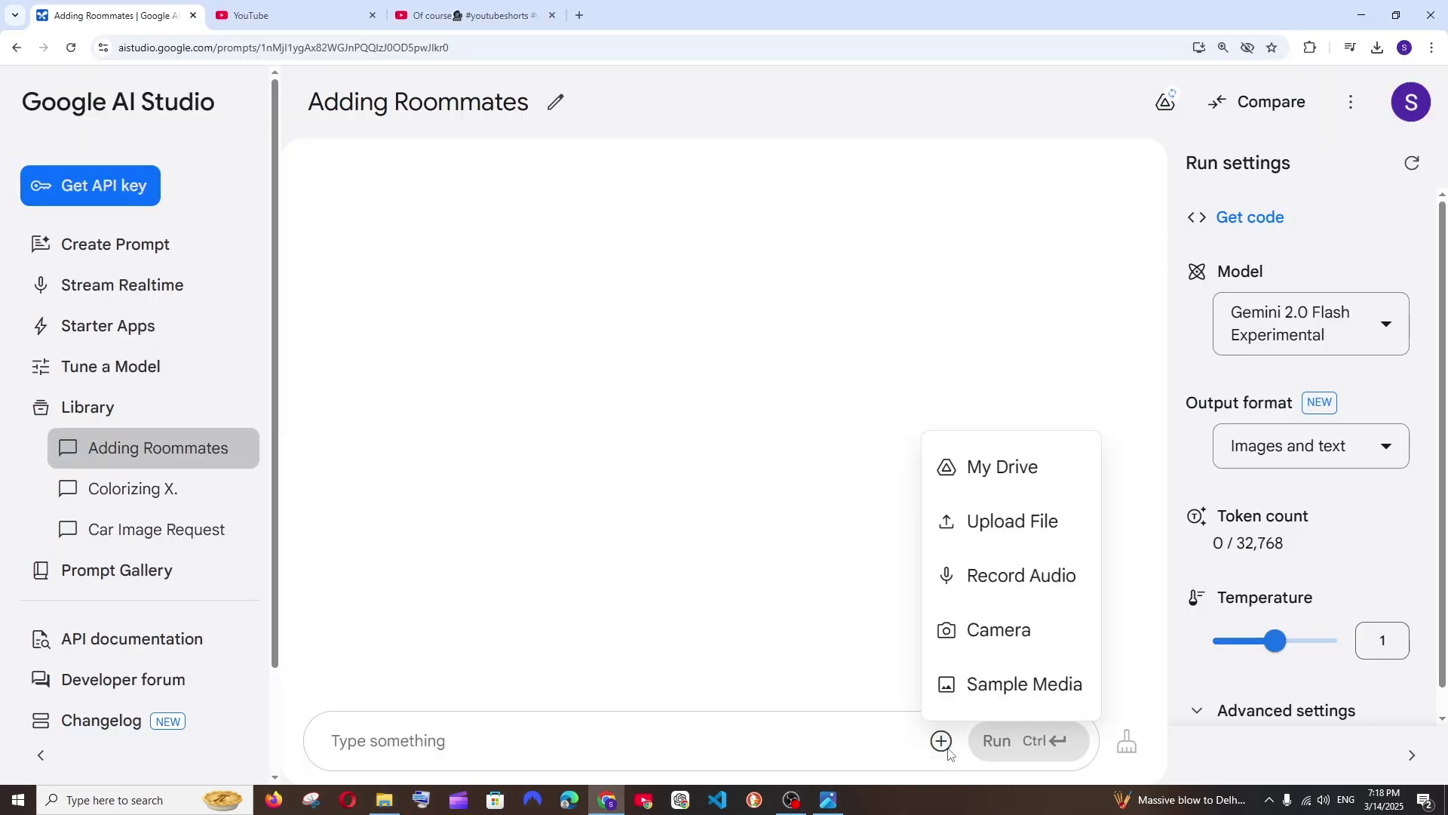
pyautogui.click(993, 533)
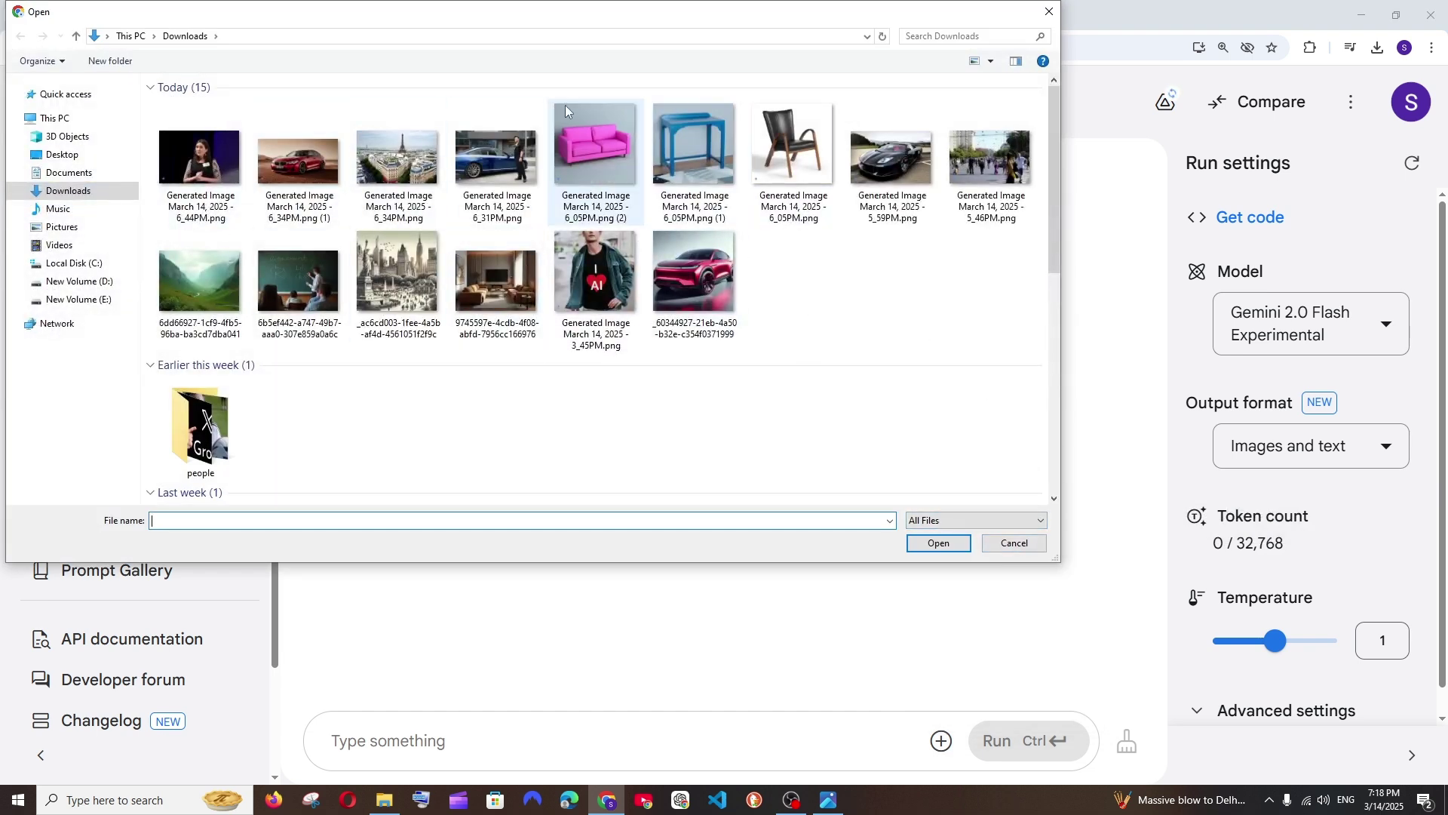
pyautogui.moveTo(569, 107); pyautogui.dragTo(707, 157)
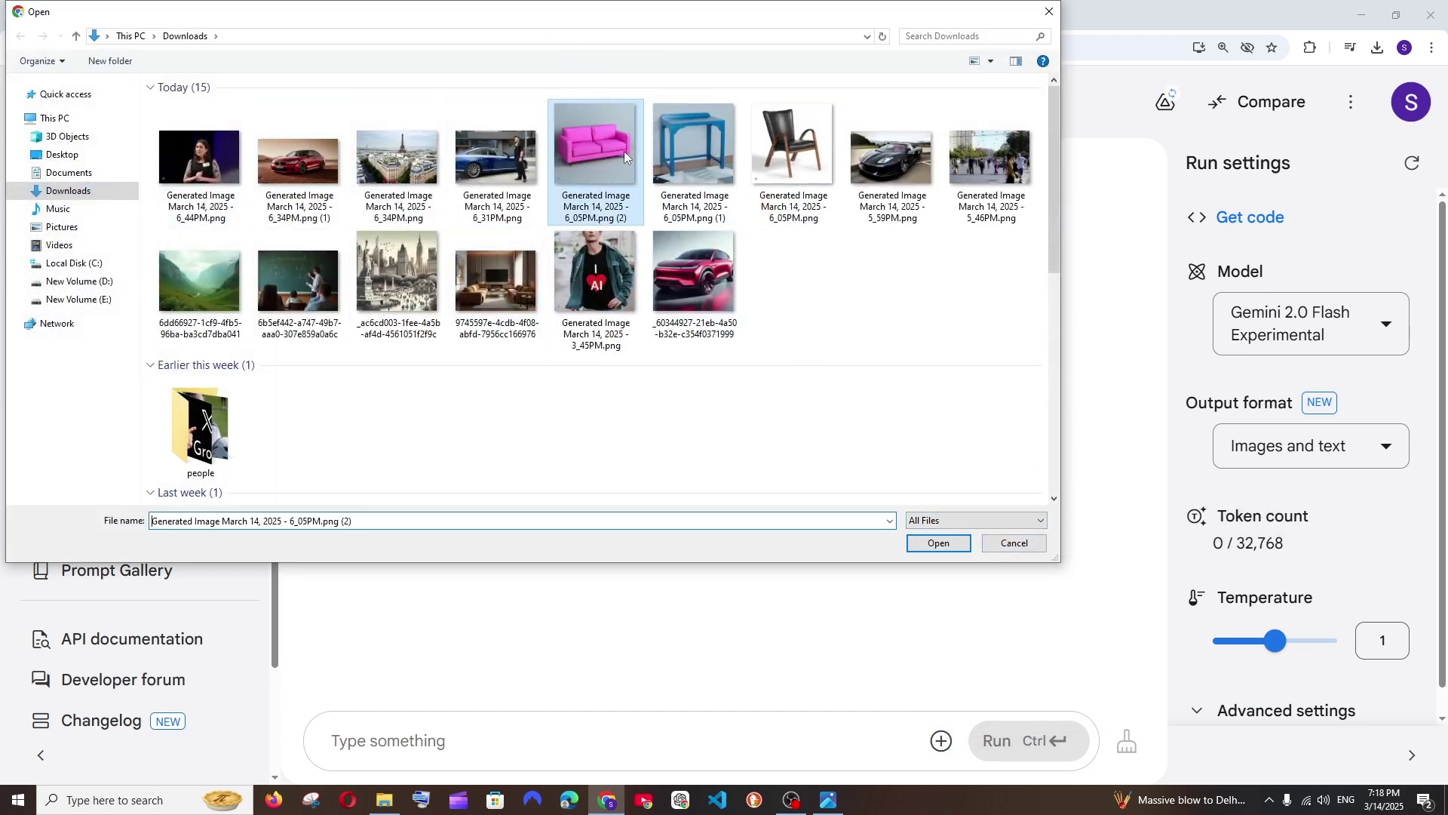
pyautogui.keyDown('ctrl'); pyautogui.click(694, 151); pyautogui.keyUp('ctrl')
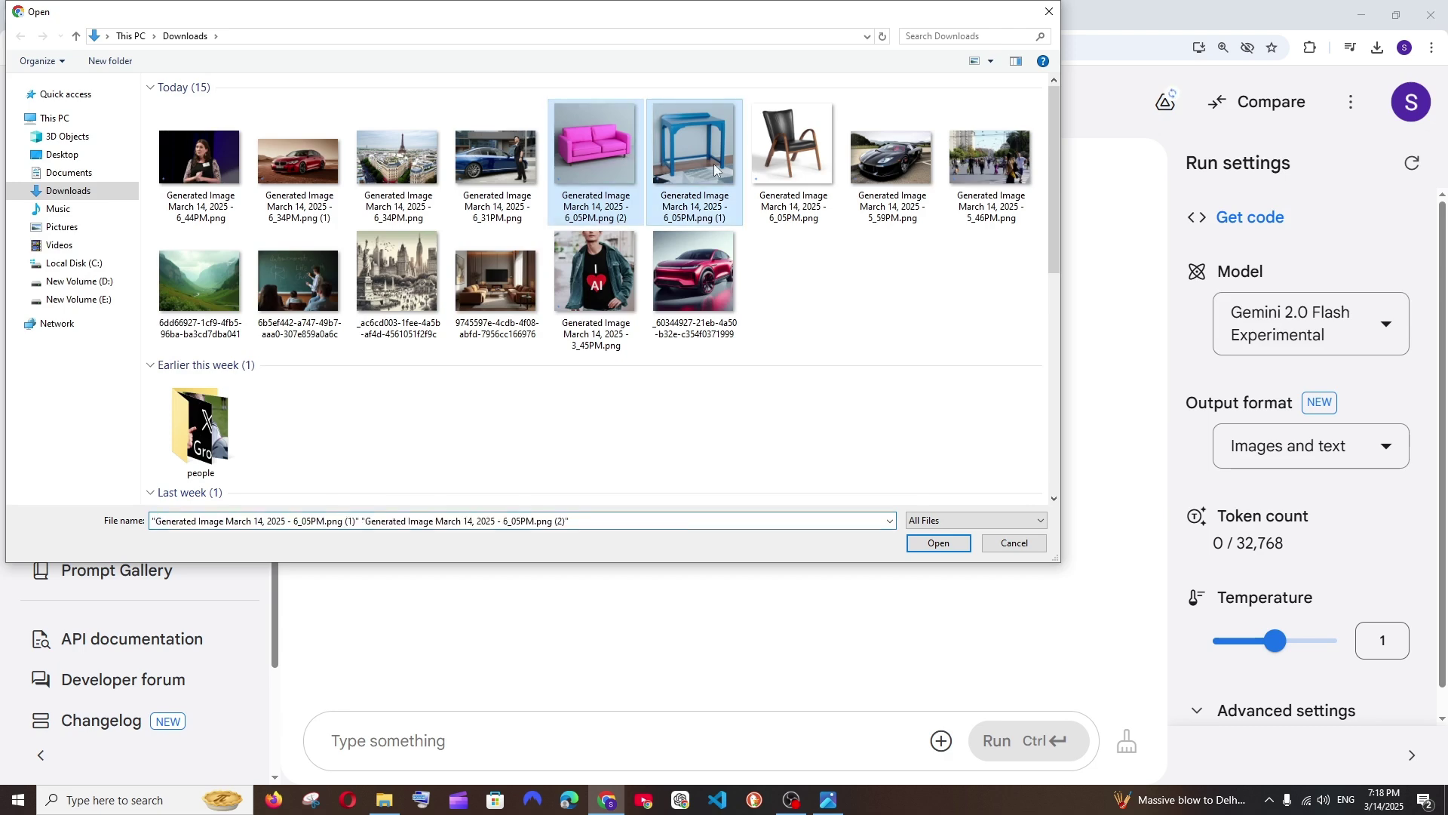
pyautogui.keyDown('ctrl'); pyautogui.click(777, 153); pyautogui.keyUp('ctrl')
pyautogui.click(939, 543)
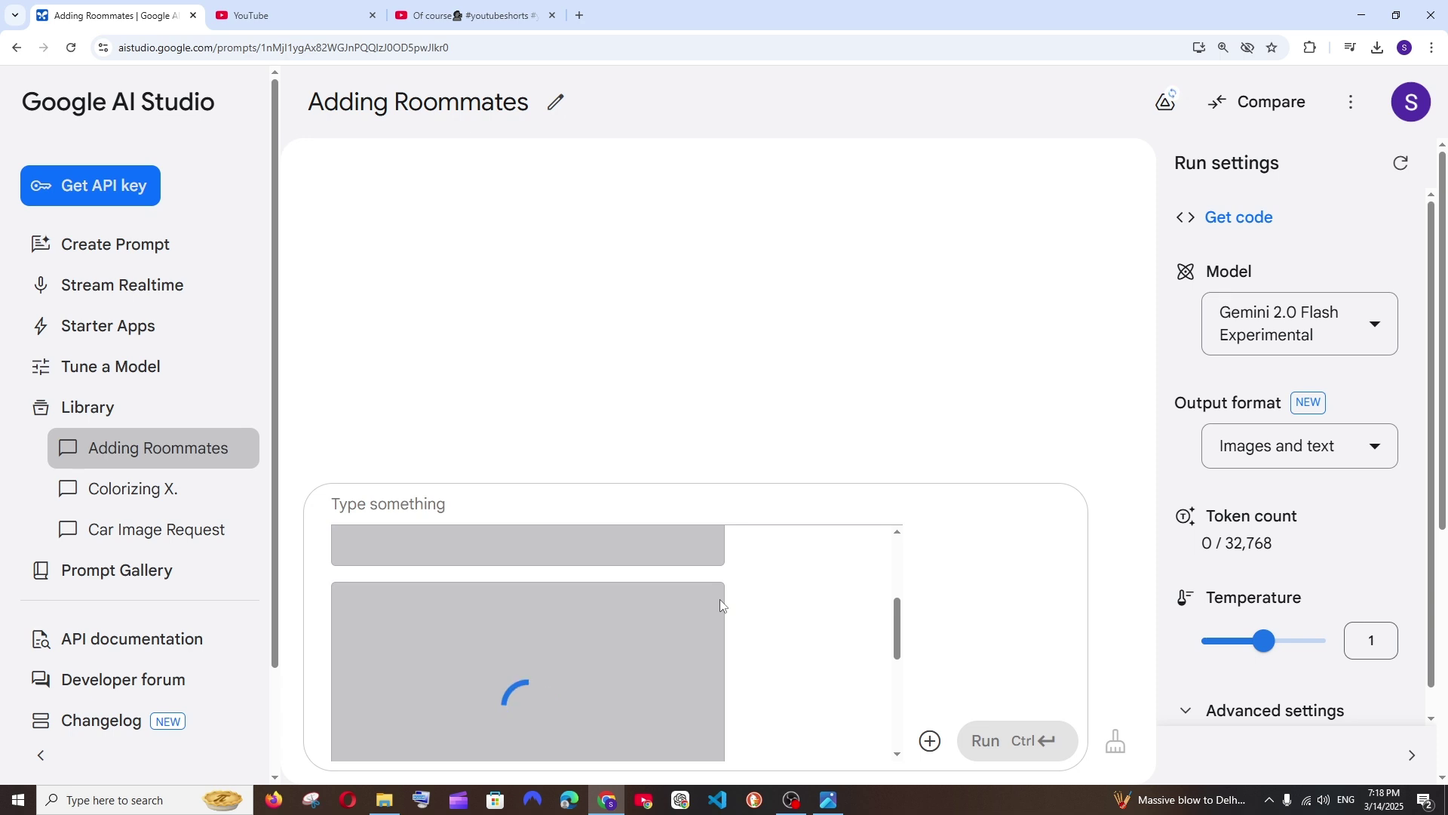
# Send 'put all of them in a living room' with the three furniture images
pyautogui.hotkey('ctrl', '-')
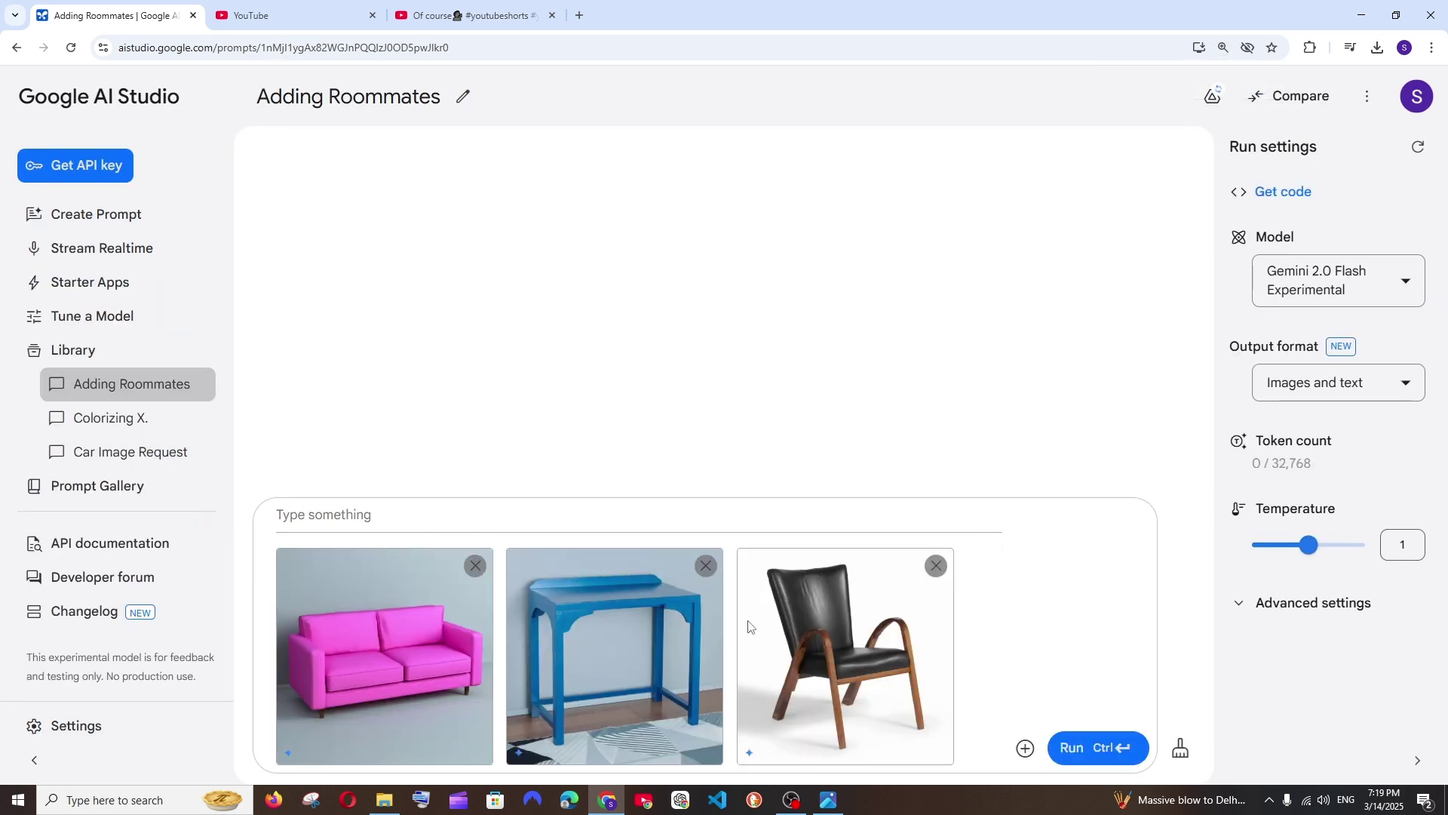
pyautogui.write('put')
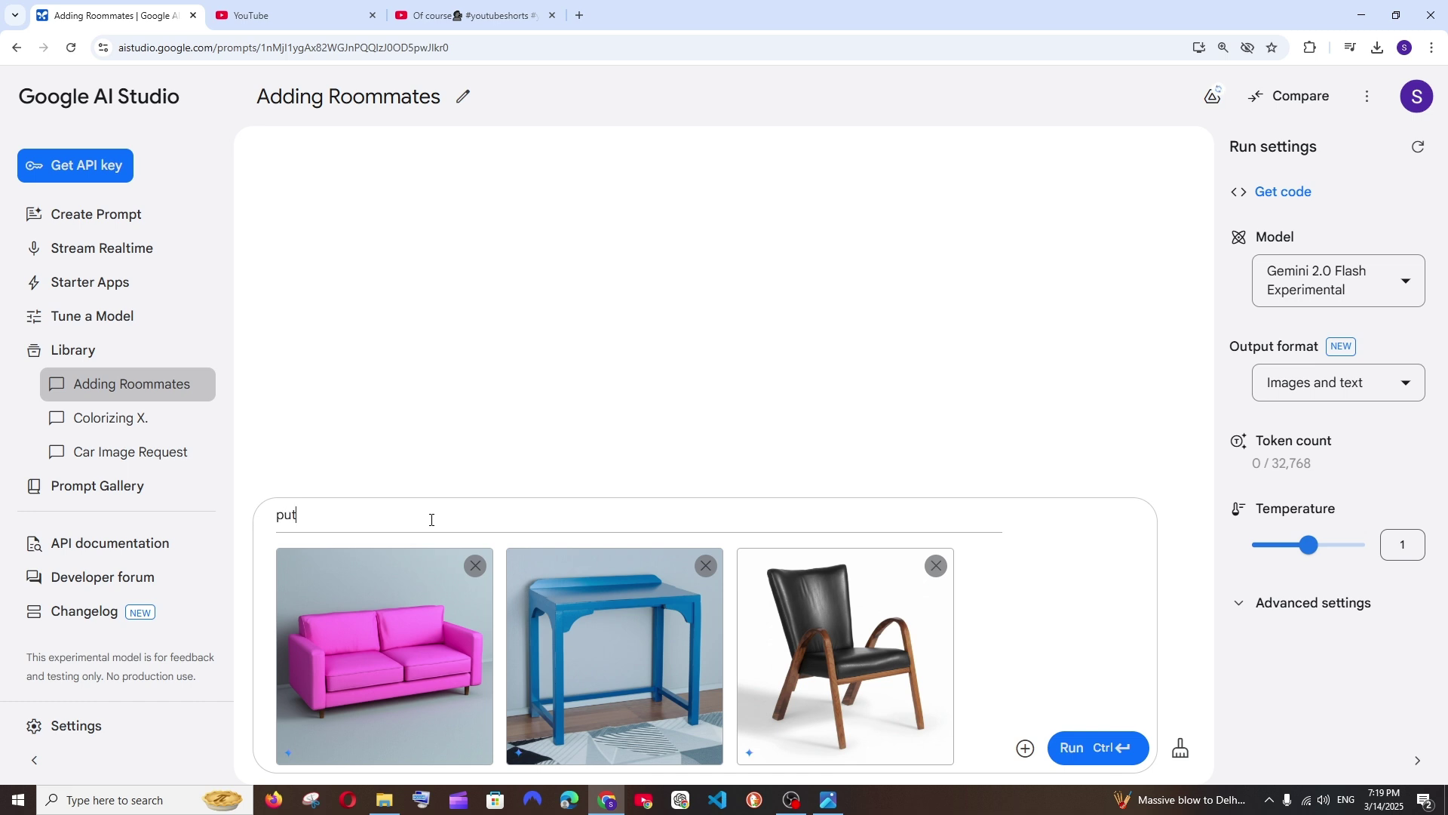
pyautogui.write(' all of them in')
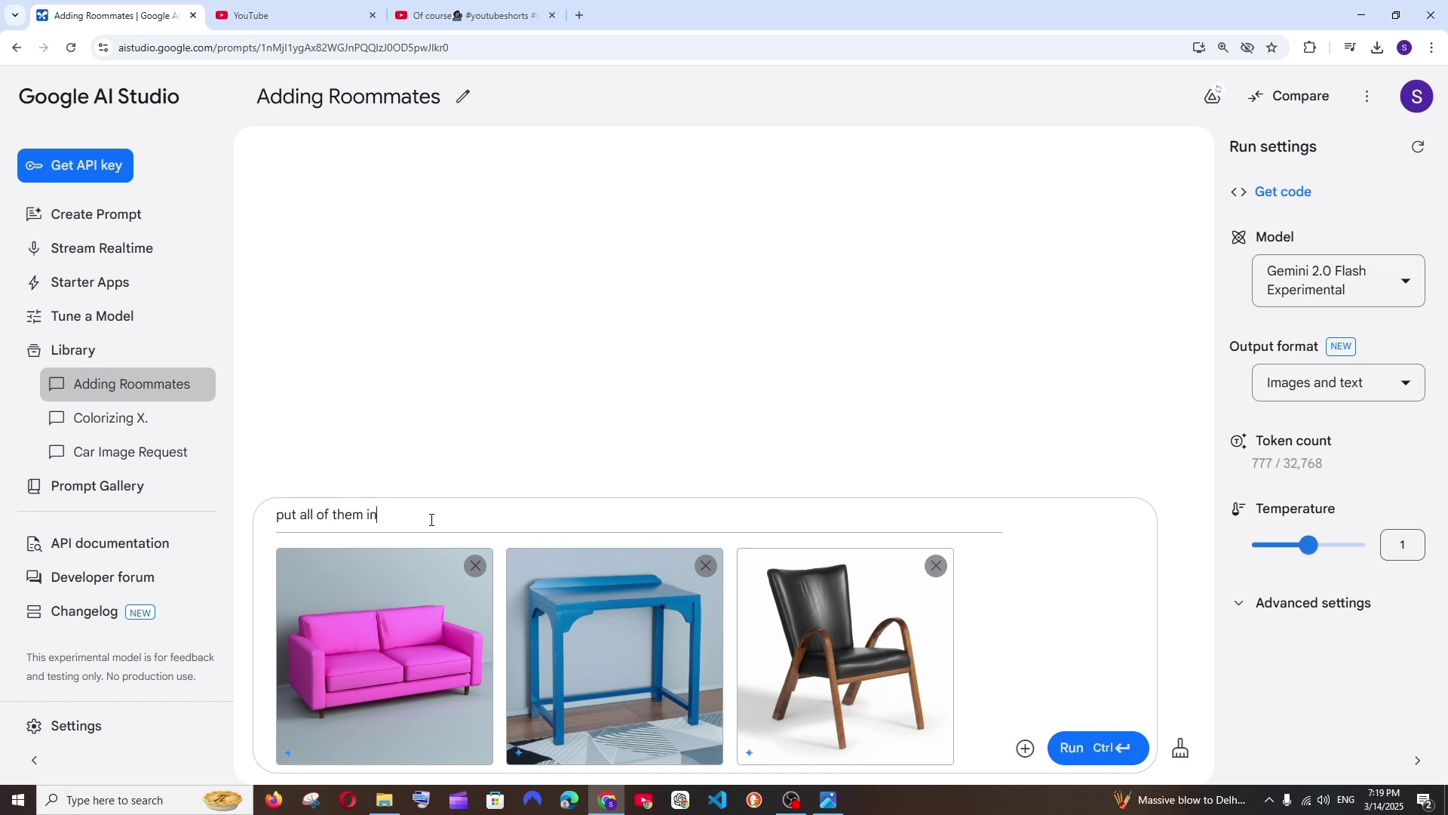
pyautogui.write(' a living room')
pyautogui.click(1094, 747)
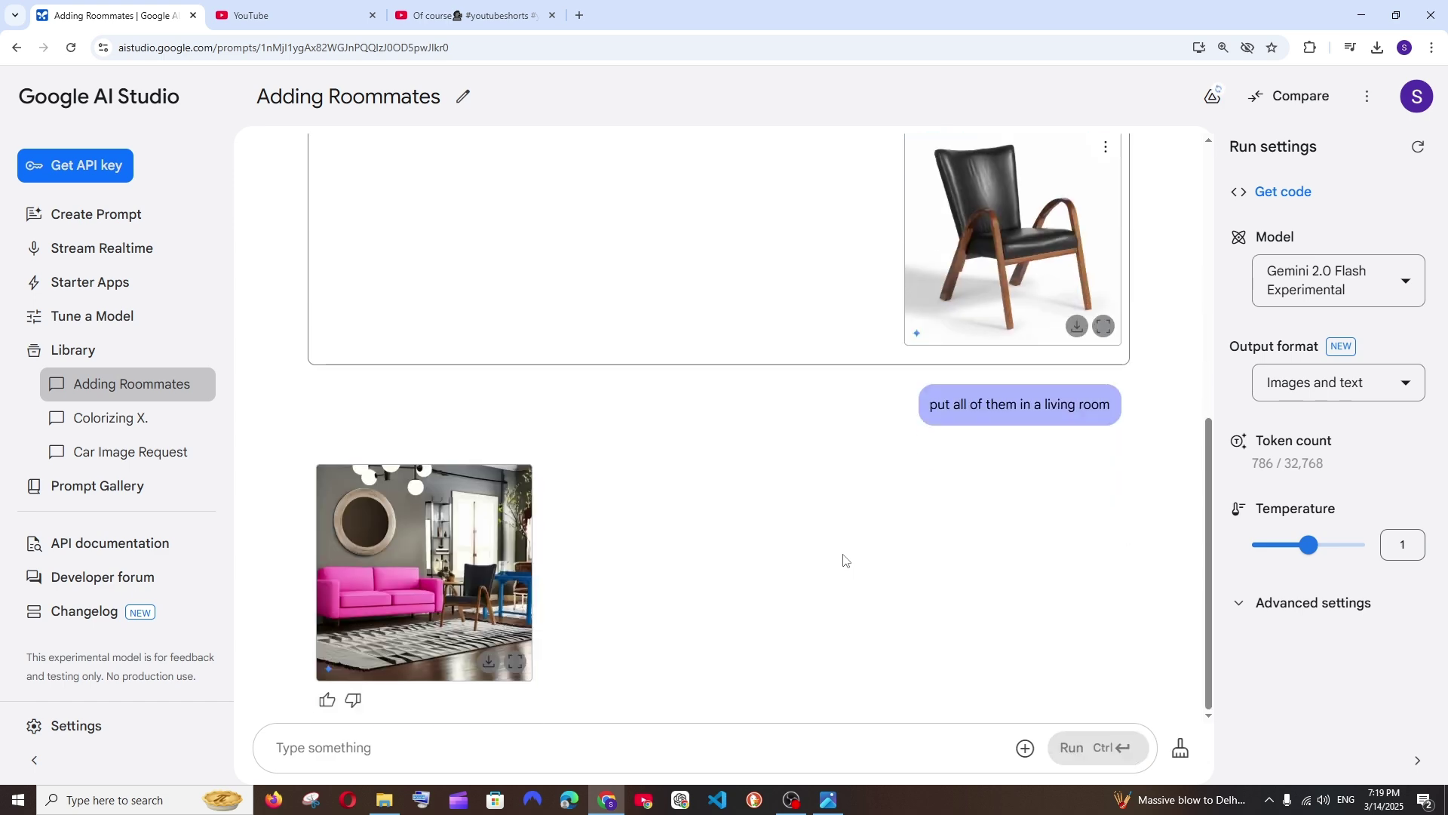
# View the living-room image full size twice, then open that response's three-dot options menu
pyautogui.click(517, 662)
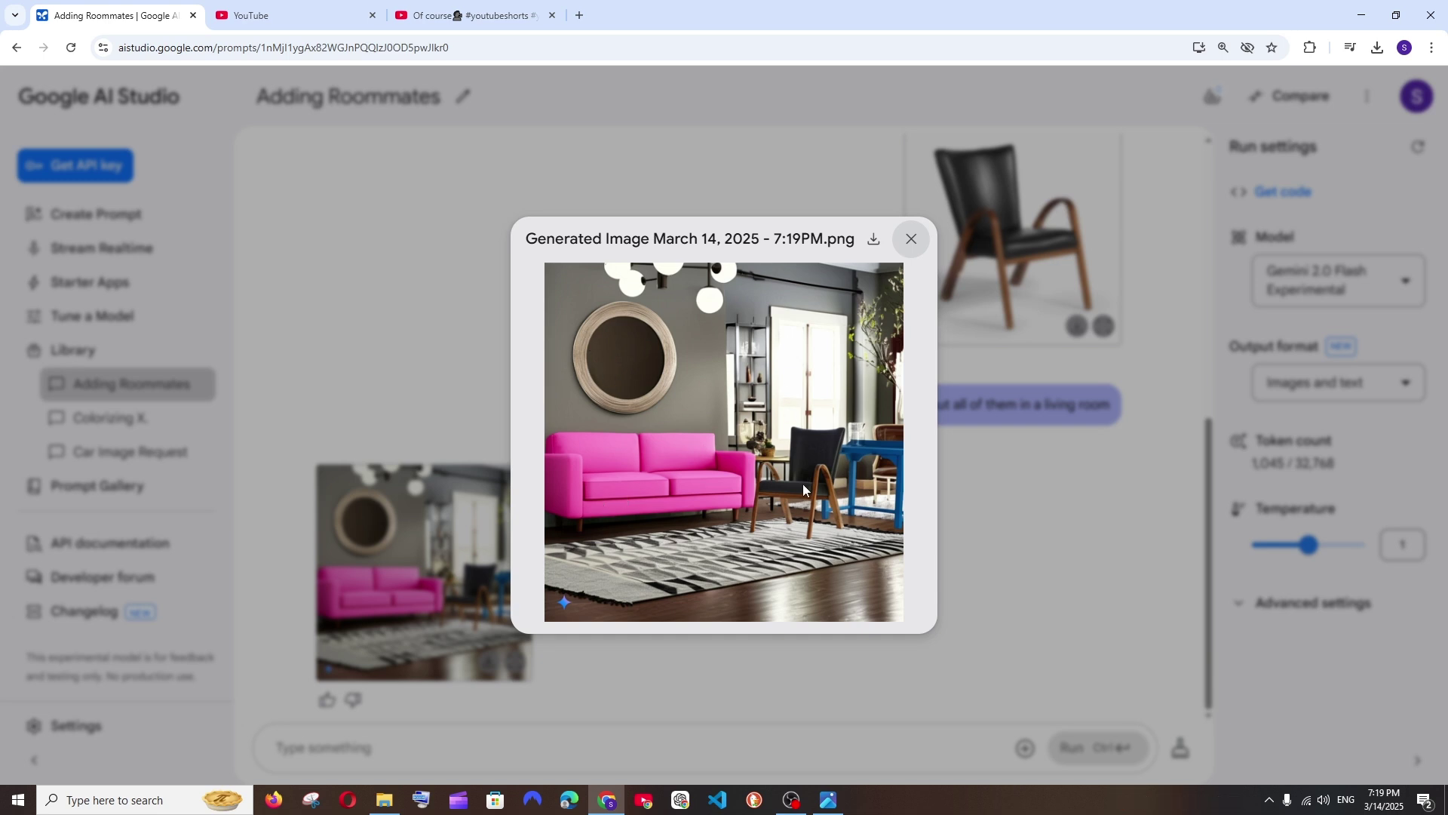
pyautogui.click(994, 510)
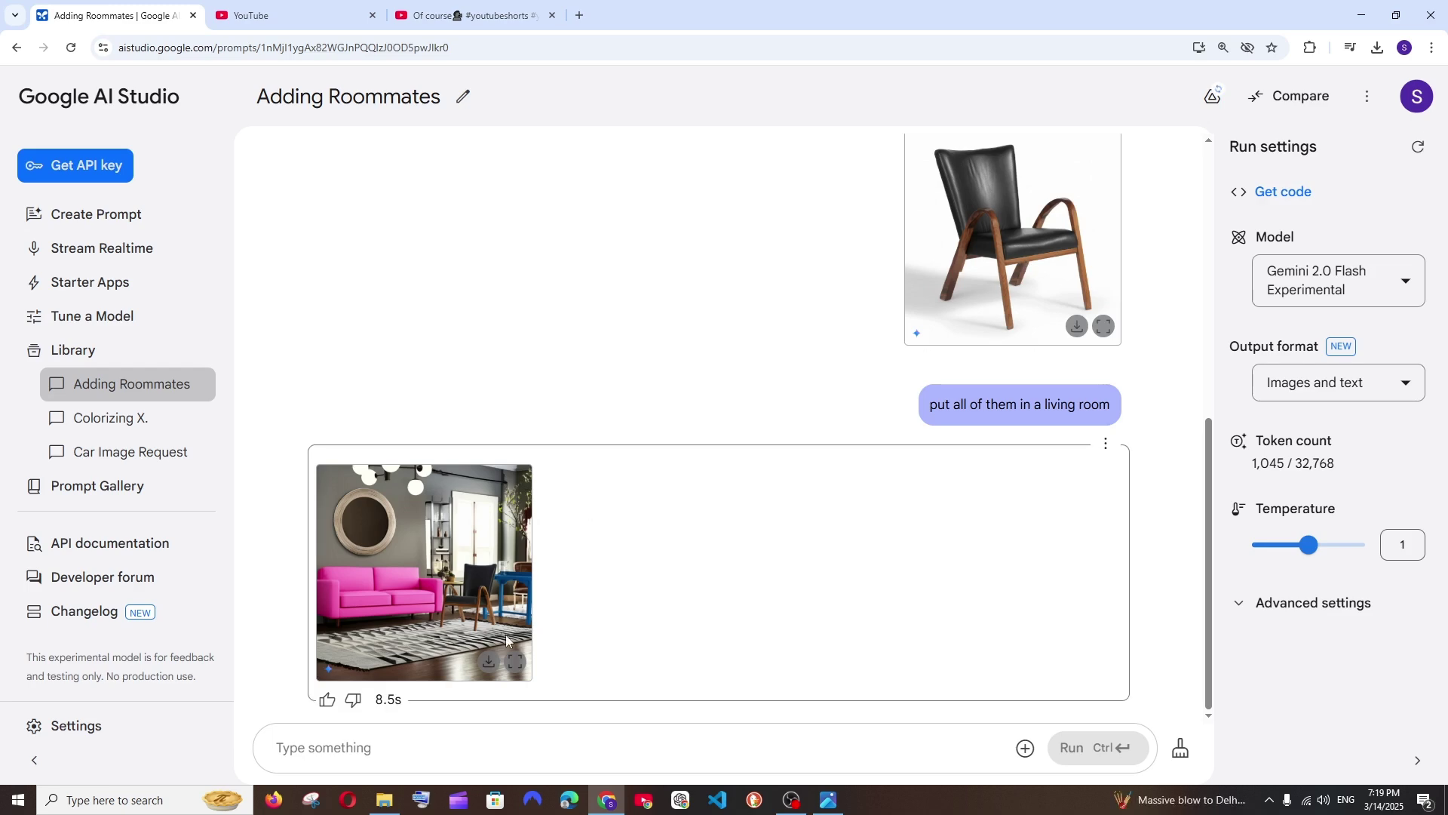
pyautogui.click(515, 662)
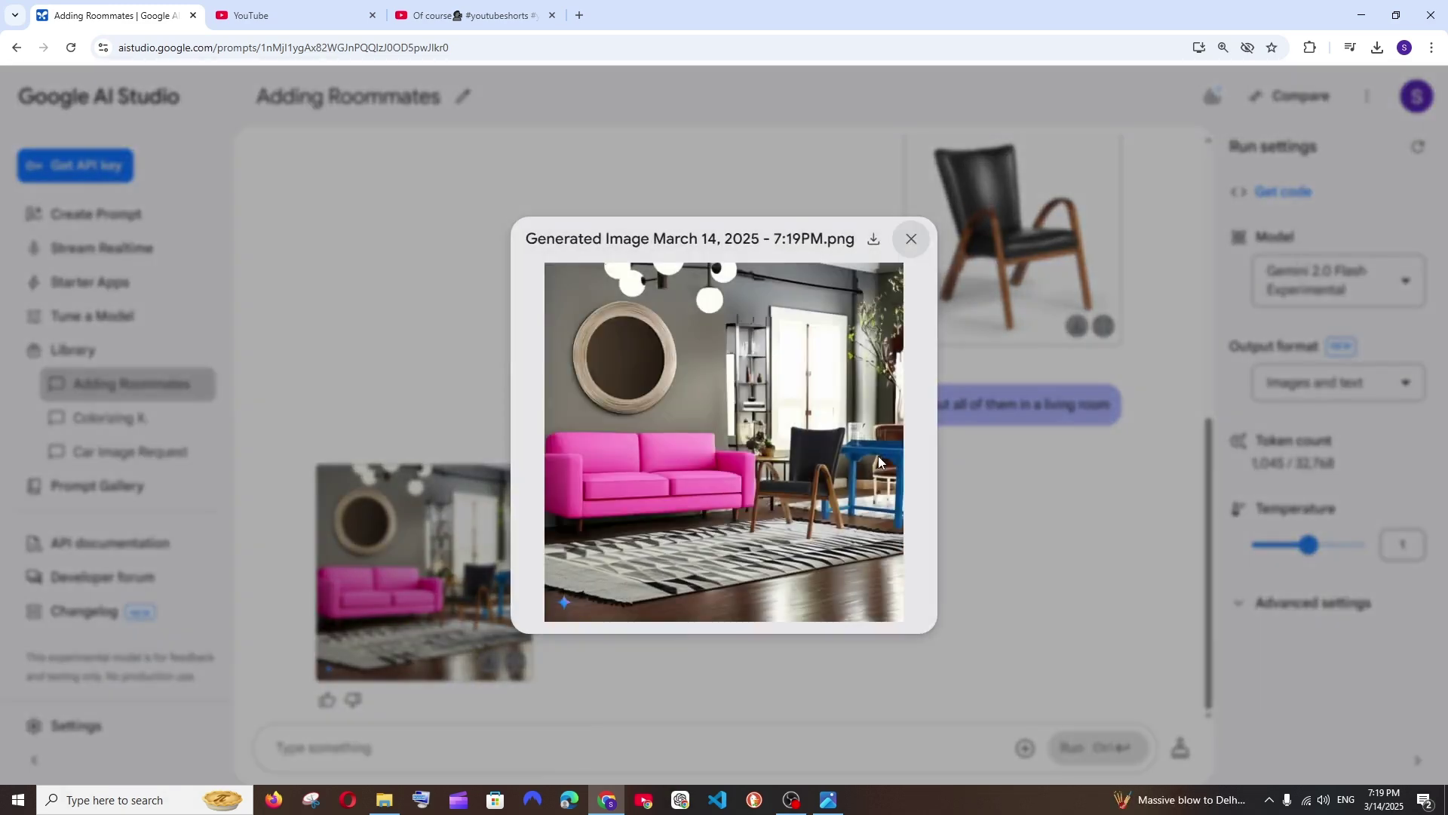
pyautogui.click(1002, 483)
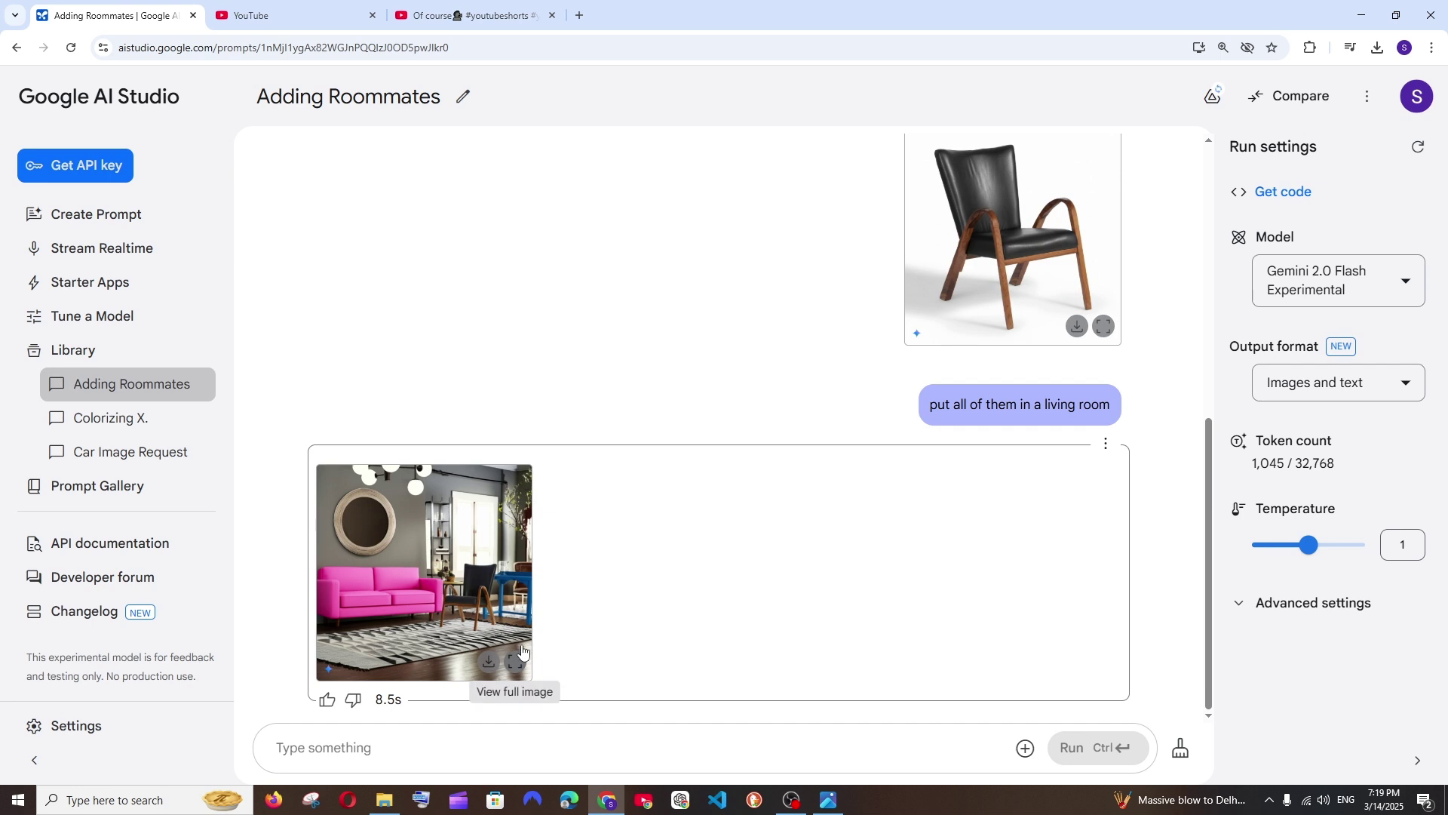
pyautogui.scroll(1, 770, 637)
pyautogui.scroll(6, 724, 627)
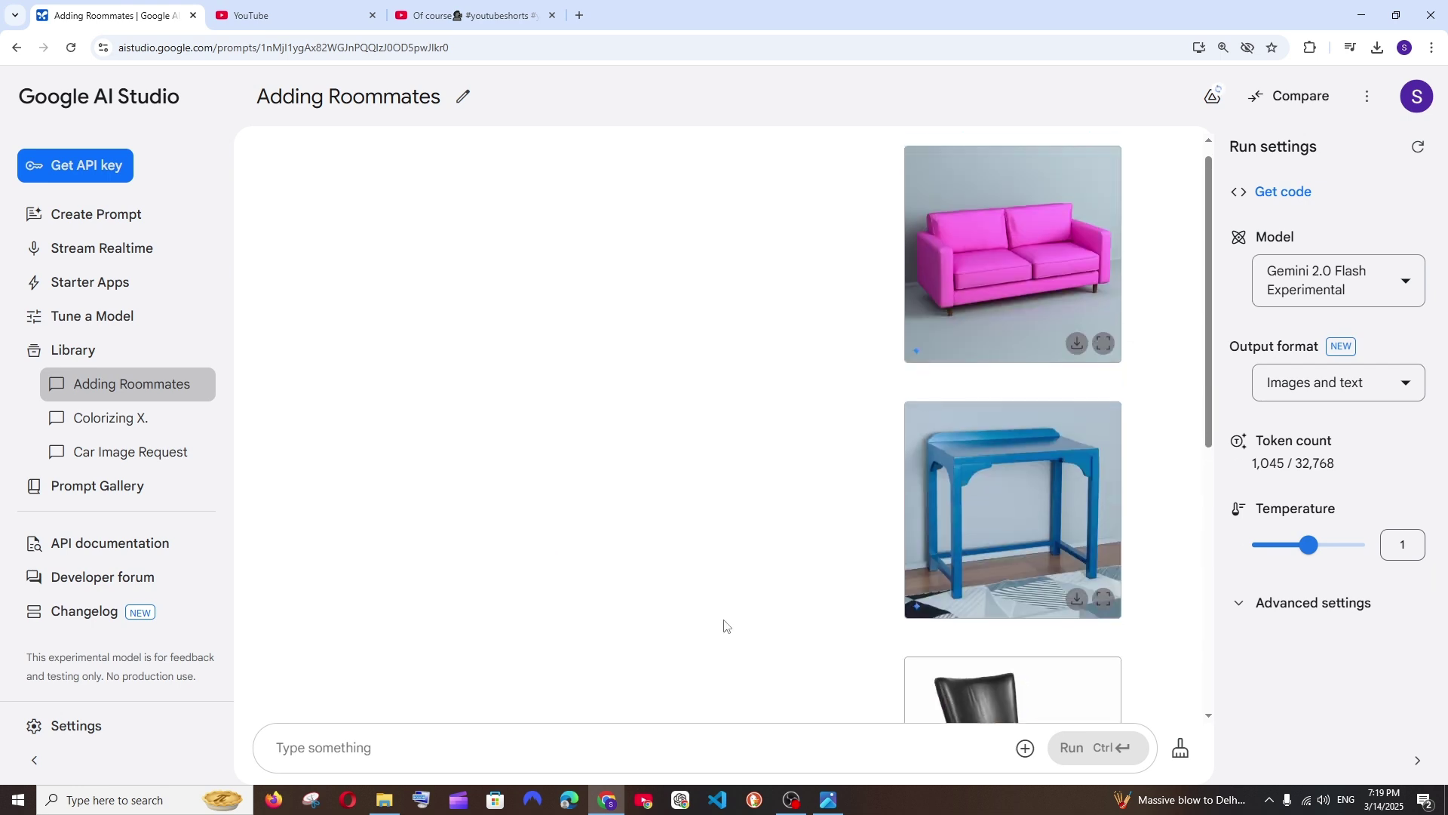
pyautogui.scroll(-5, 724, 627)
pyautogui.scroll(-2, 928, 634)
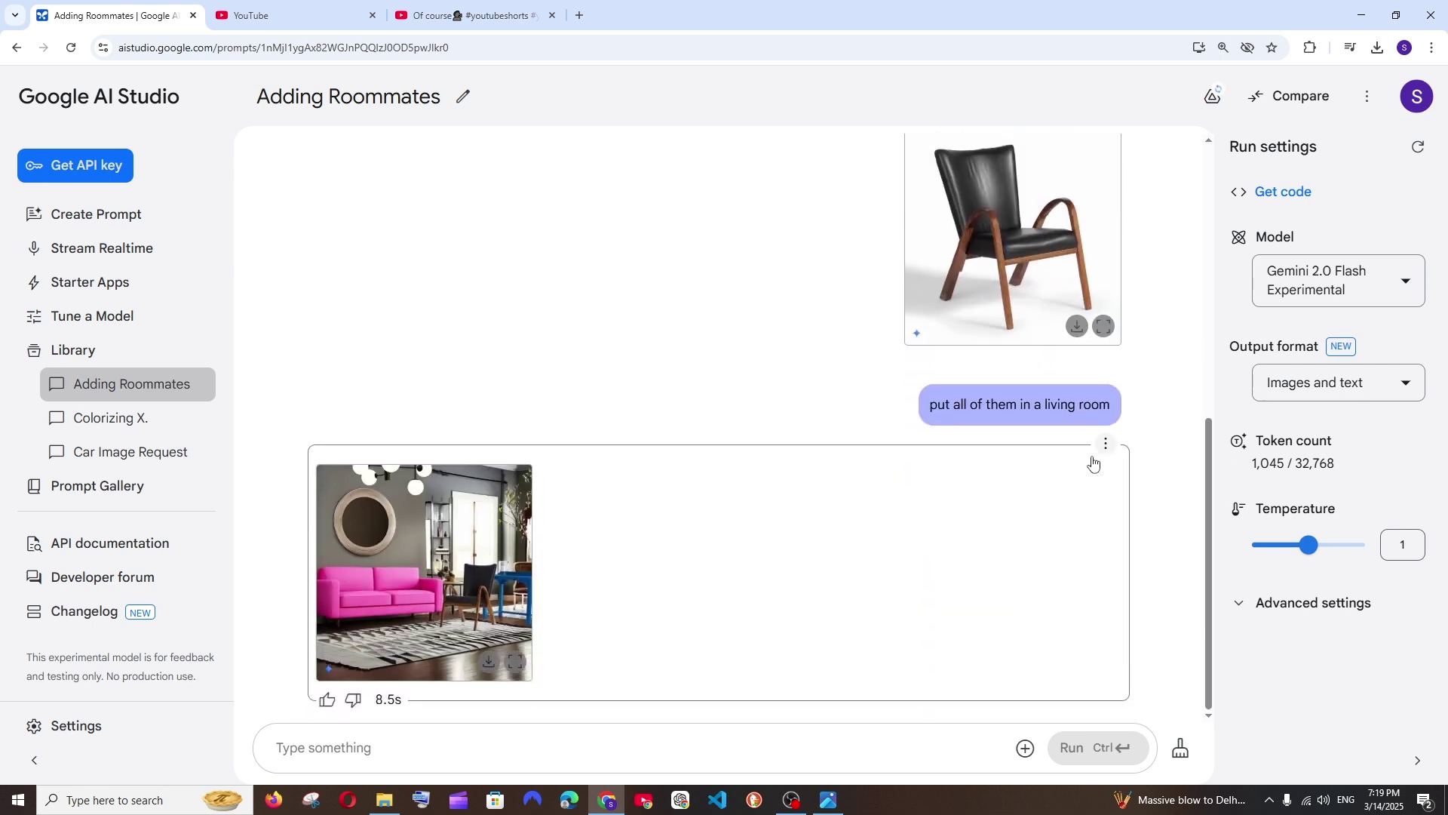
pyautogui.click(1106, 444)
# Delete the living-room image reply and rerun the unchanged furniture prompt for a fresh room
pyautogui.click(1141, 485)
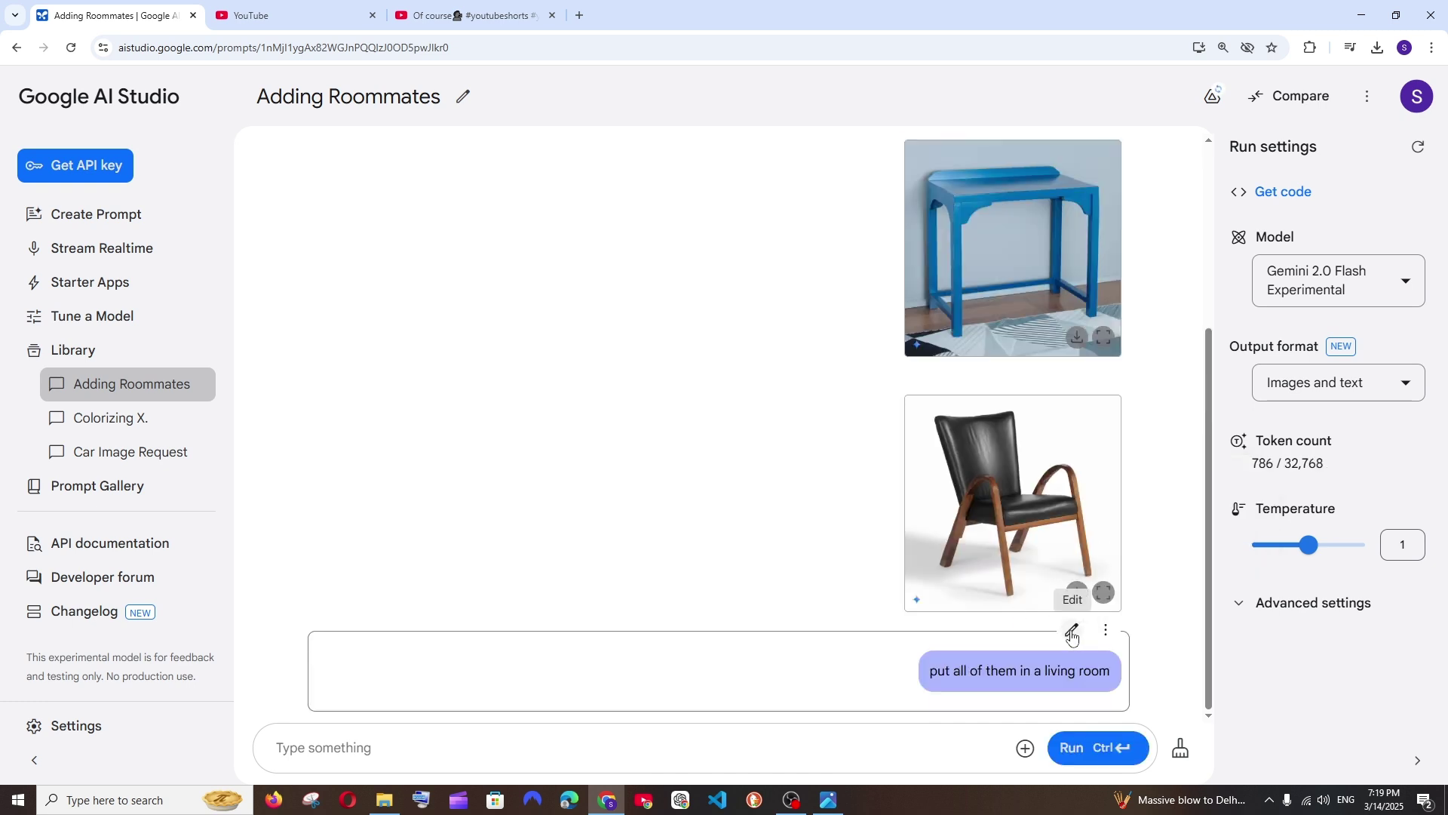
pyautogui.click(1072, 633)
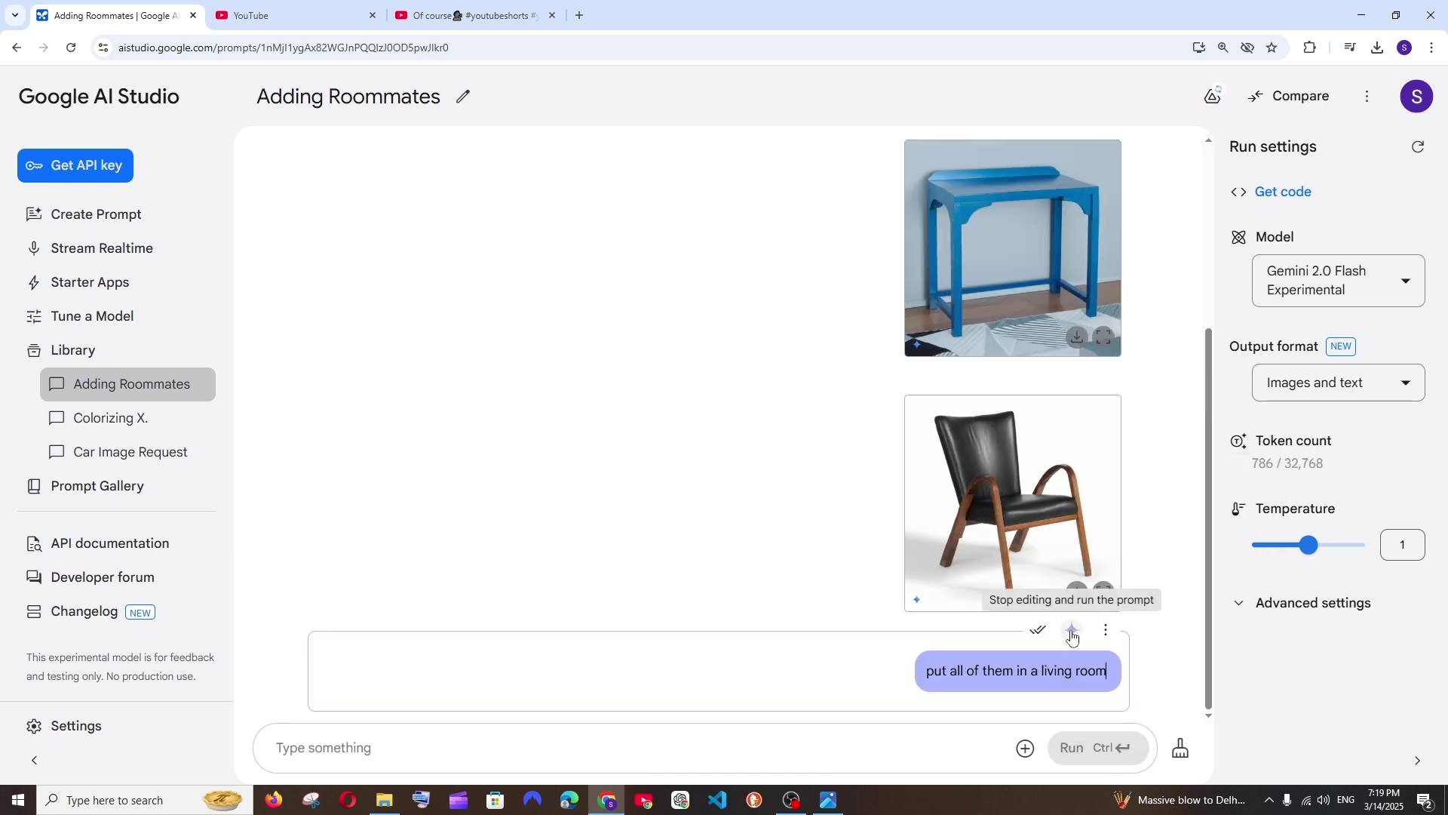
pyautogui.click(1034, 675)
pyautogui.write(';lljk')
pyautogui.press('BackSpace')
pyautogui.press('BackSpace')
pyautogui.press('BackSpace')
pyautogui.press('BackSpace')
pyautogui.press('BackSpace')
pyautogui.click(1072, 636)
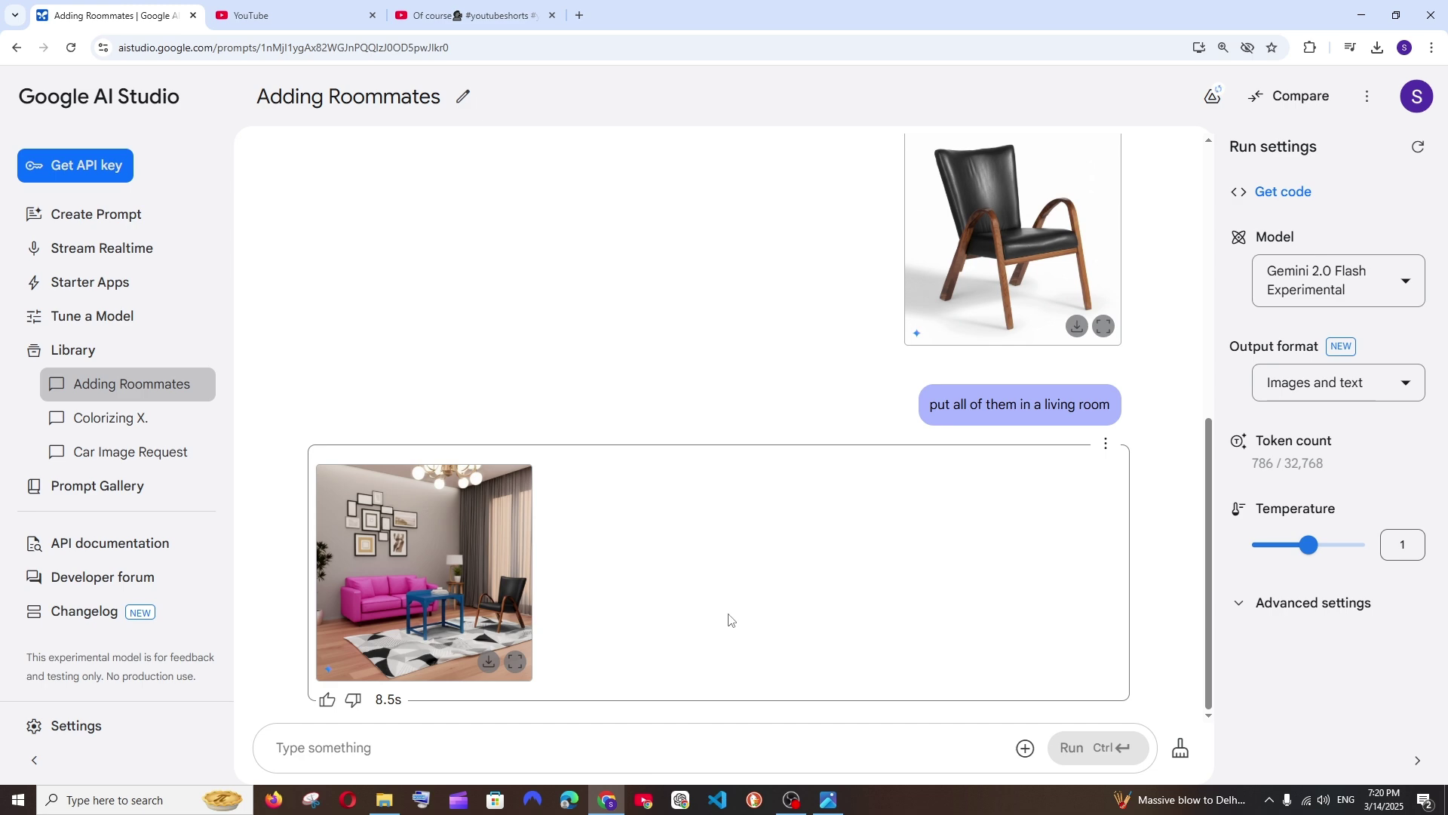
# Open the regenerated living-room image in its own 1024×1024 browser tab, then return to the chat
pyautogui.click(515, 663)
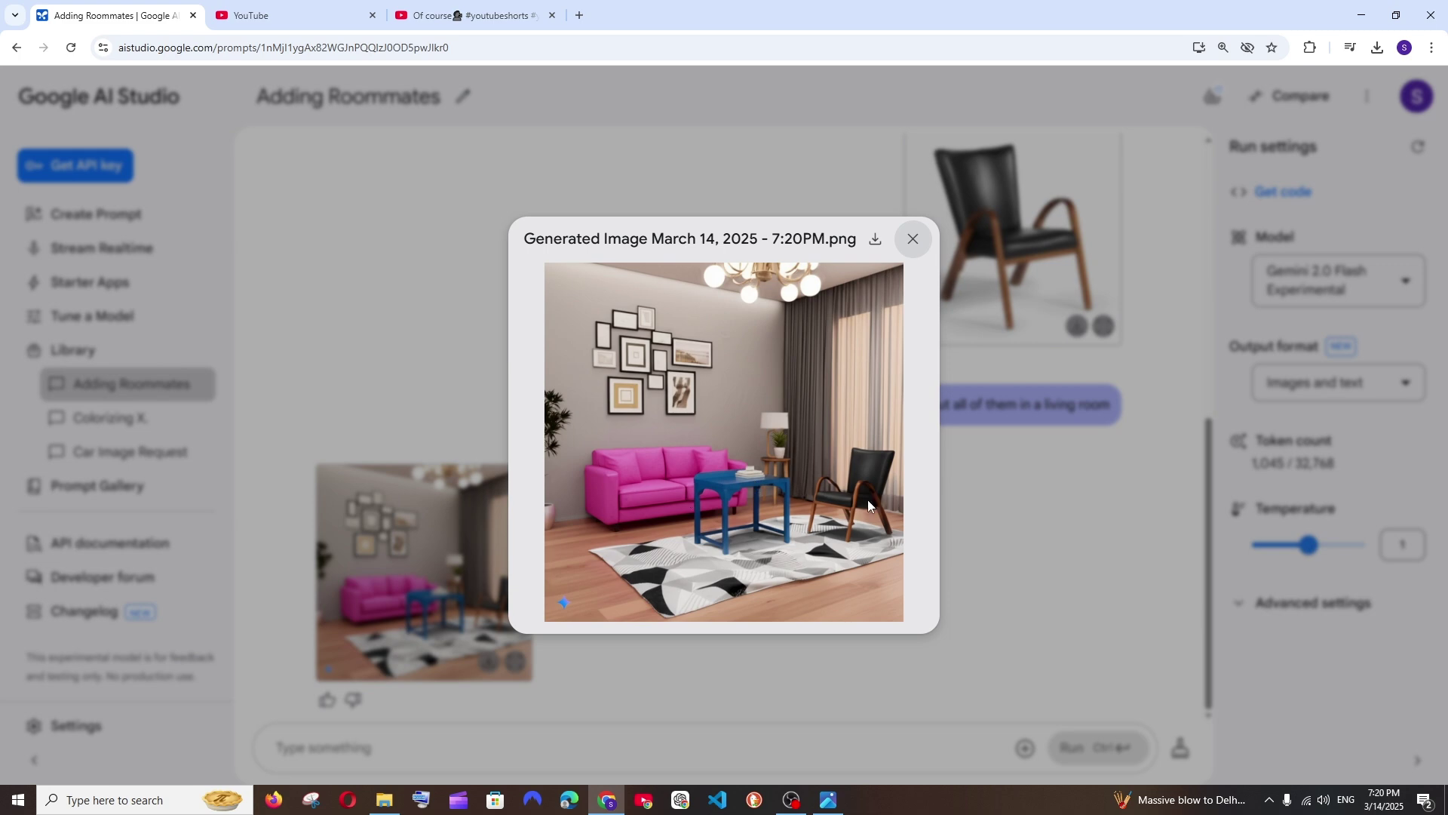
pyautogui.click(1033, 513)
pyautogui.scroll(6, 988, 528)
pyautogui.scroll(-4, 984, 530)
pyautogui.scroll(-3, 983, 532)
pyautogui.click(516, 663)
pyautogui.rightClick(740, 389)
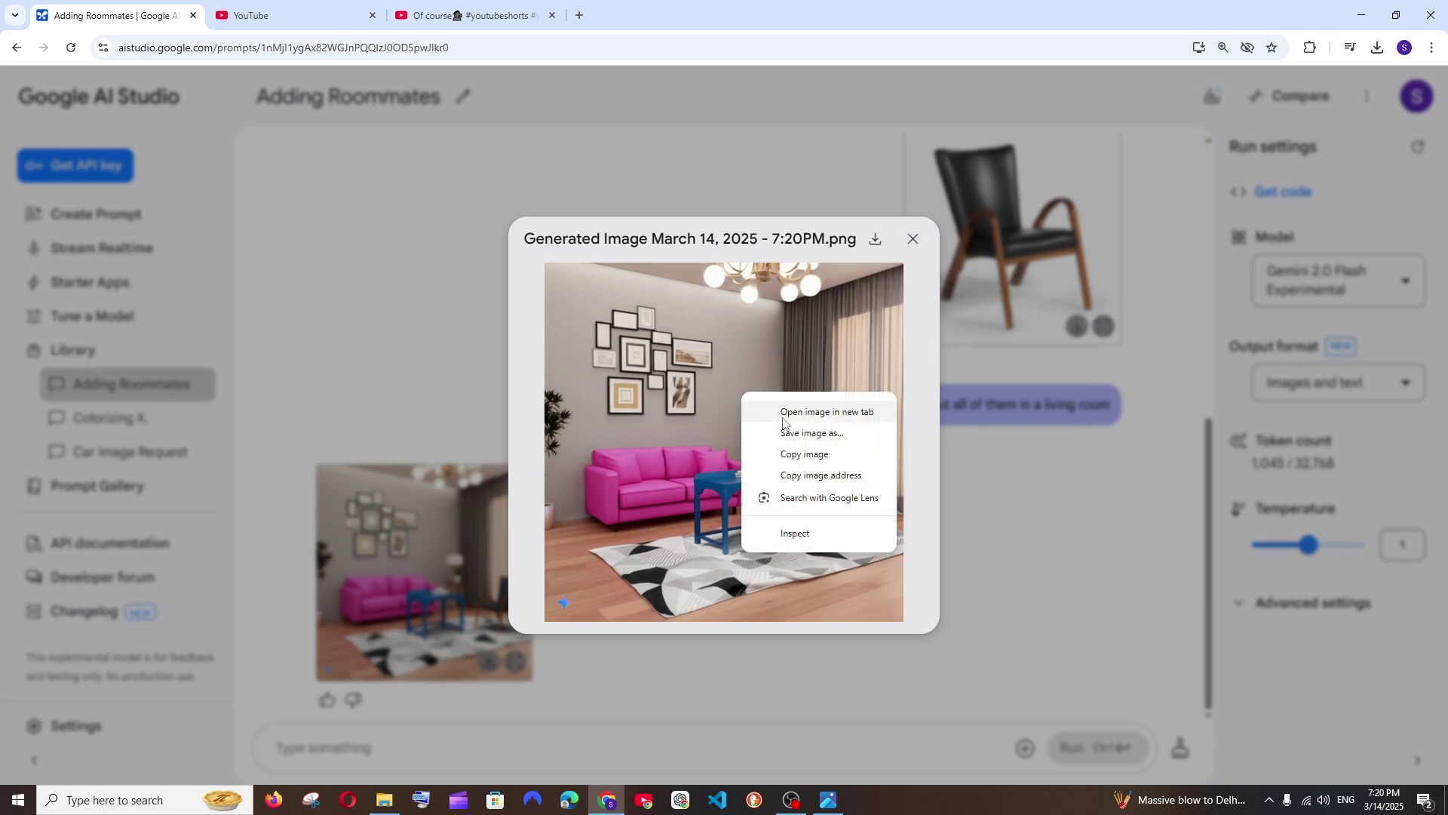
pyautogui.click(792, 410)
pyautogui.hotkey('ctrl', 'Tab')
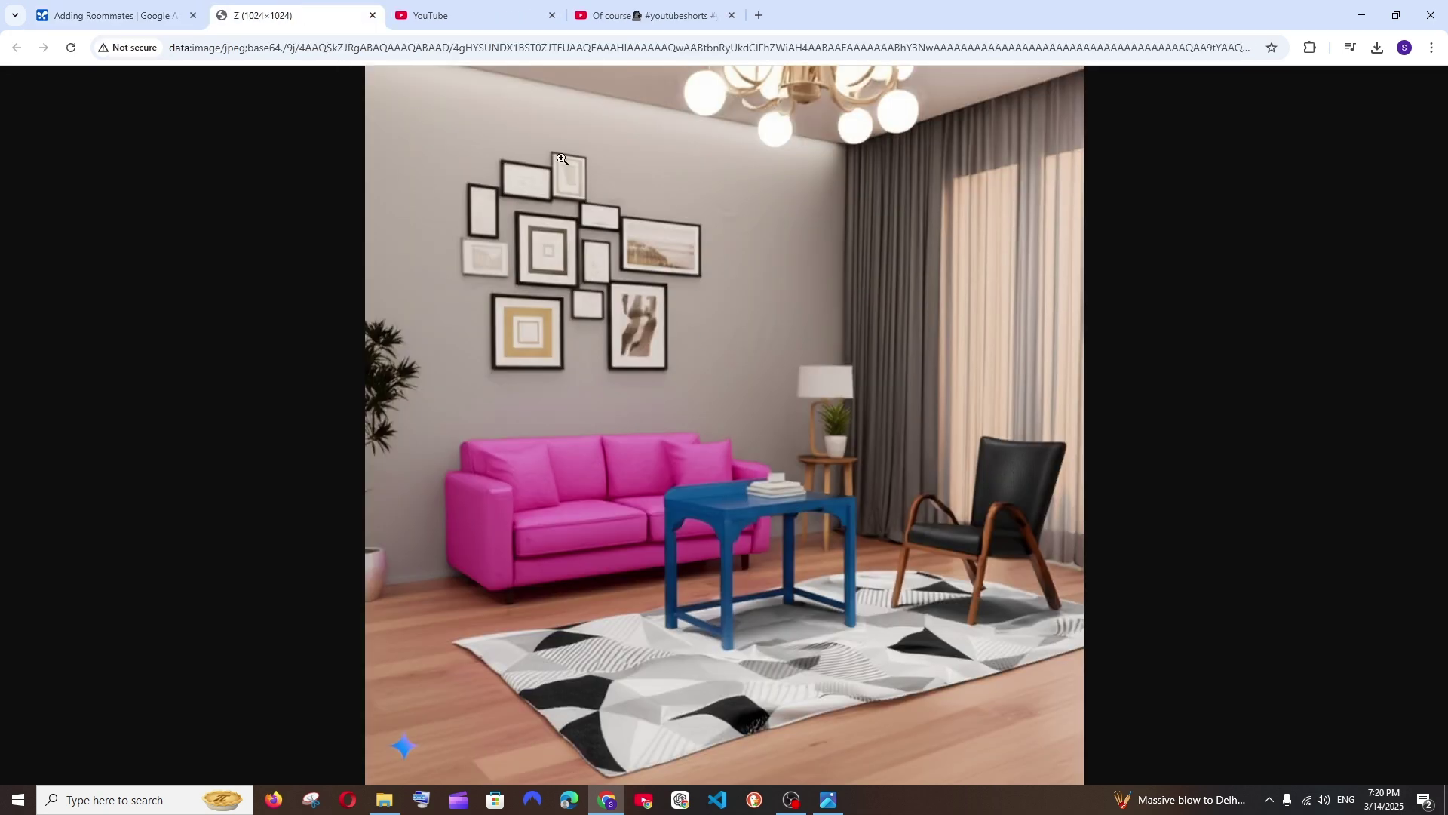
pyautogui.hotkey('ctrl', 'shift', 'Tab')
pyautogui.click(1112, 464)
# View the black leather chair full size and compare it with the living-room image tab
pyautogui.scroll(5, 1109, 528)
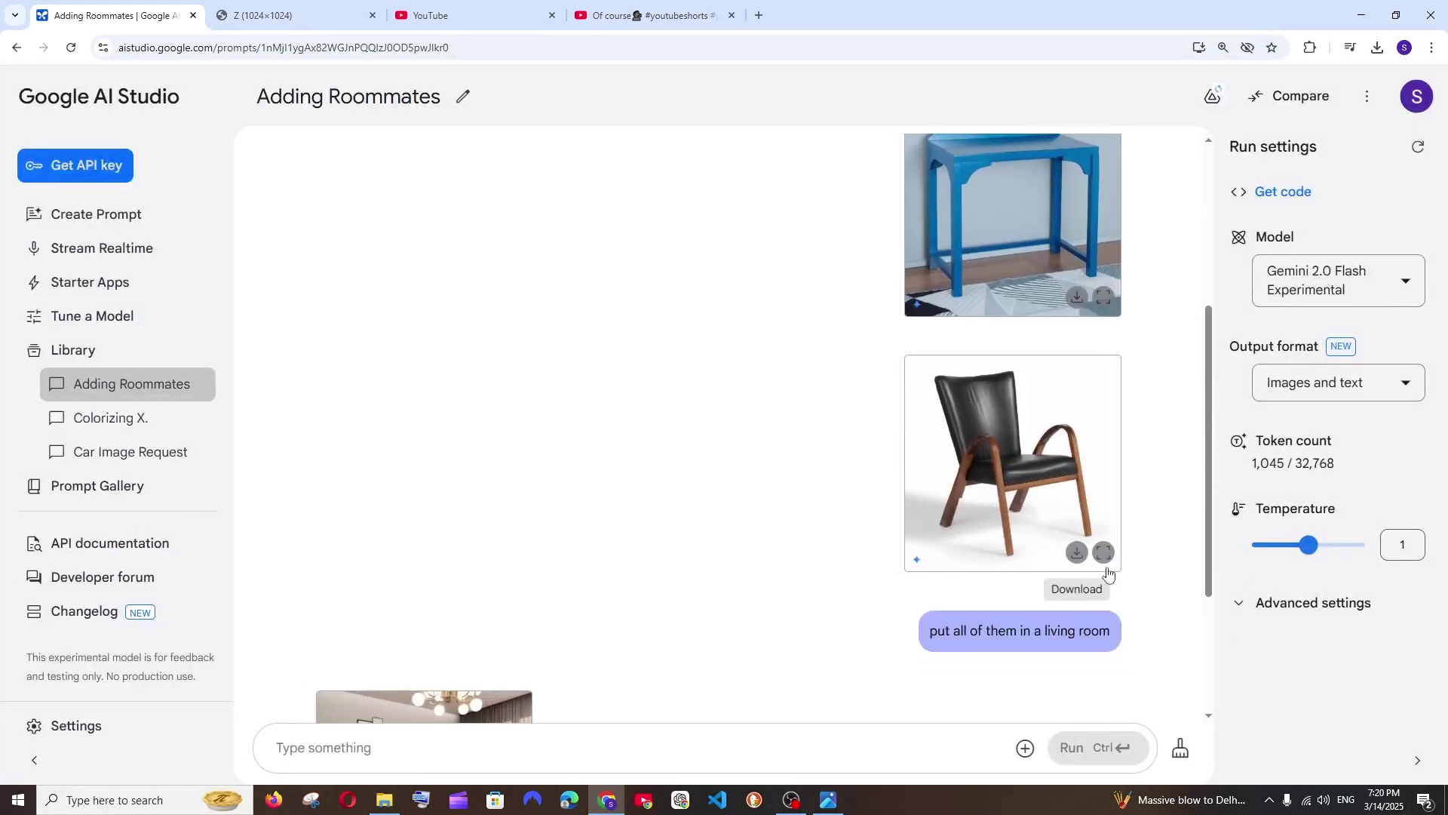
pyautogui.click(1106, 557)
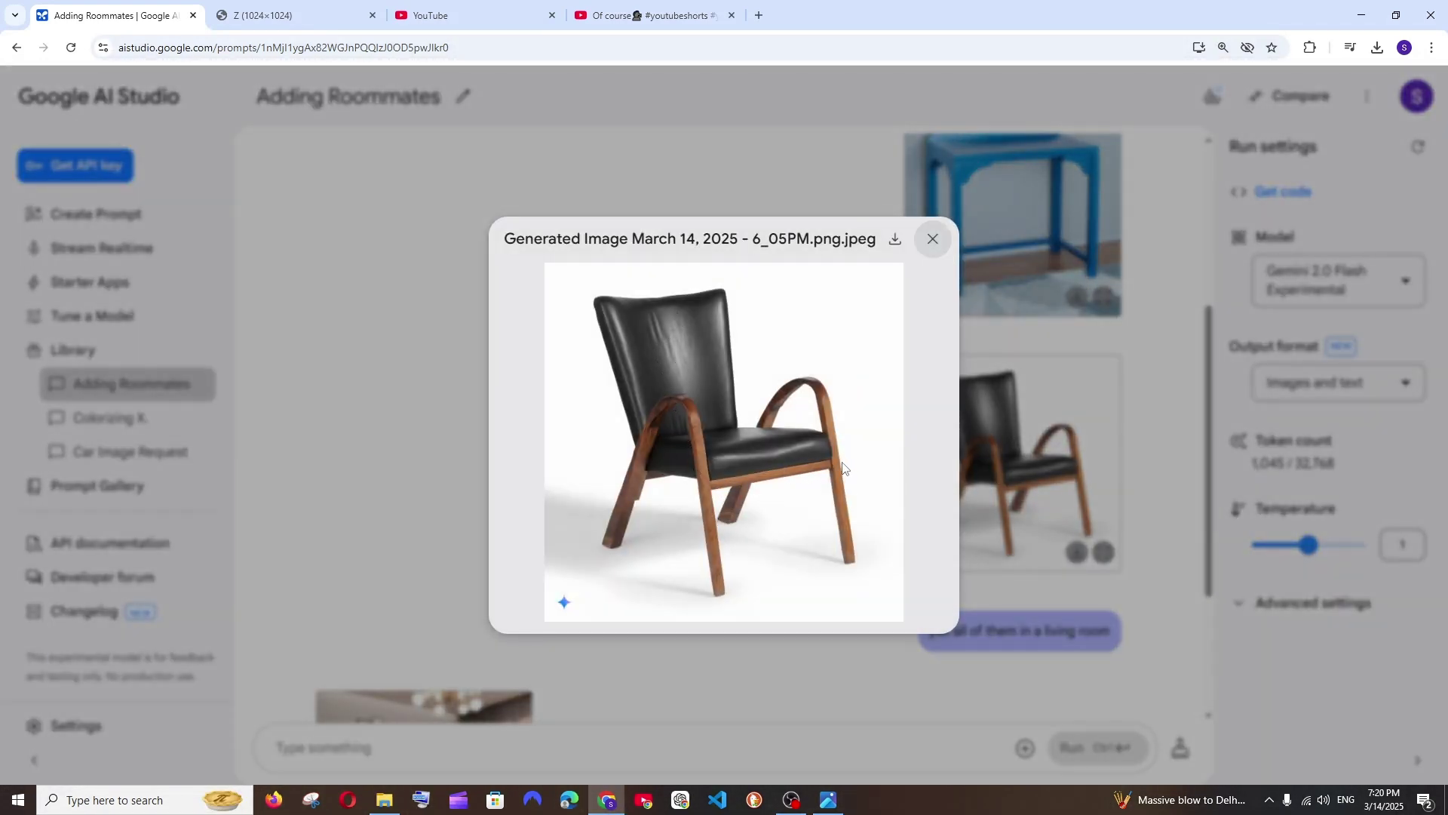
pyautogui.hotkey('ctrl', 'Tab')
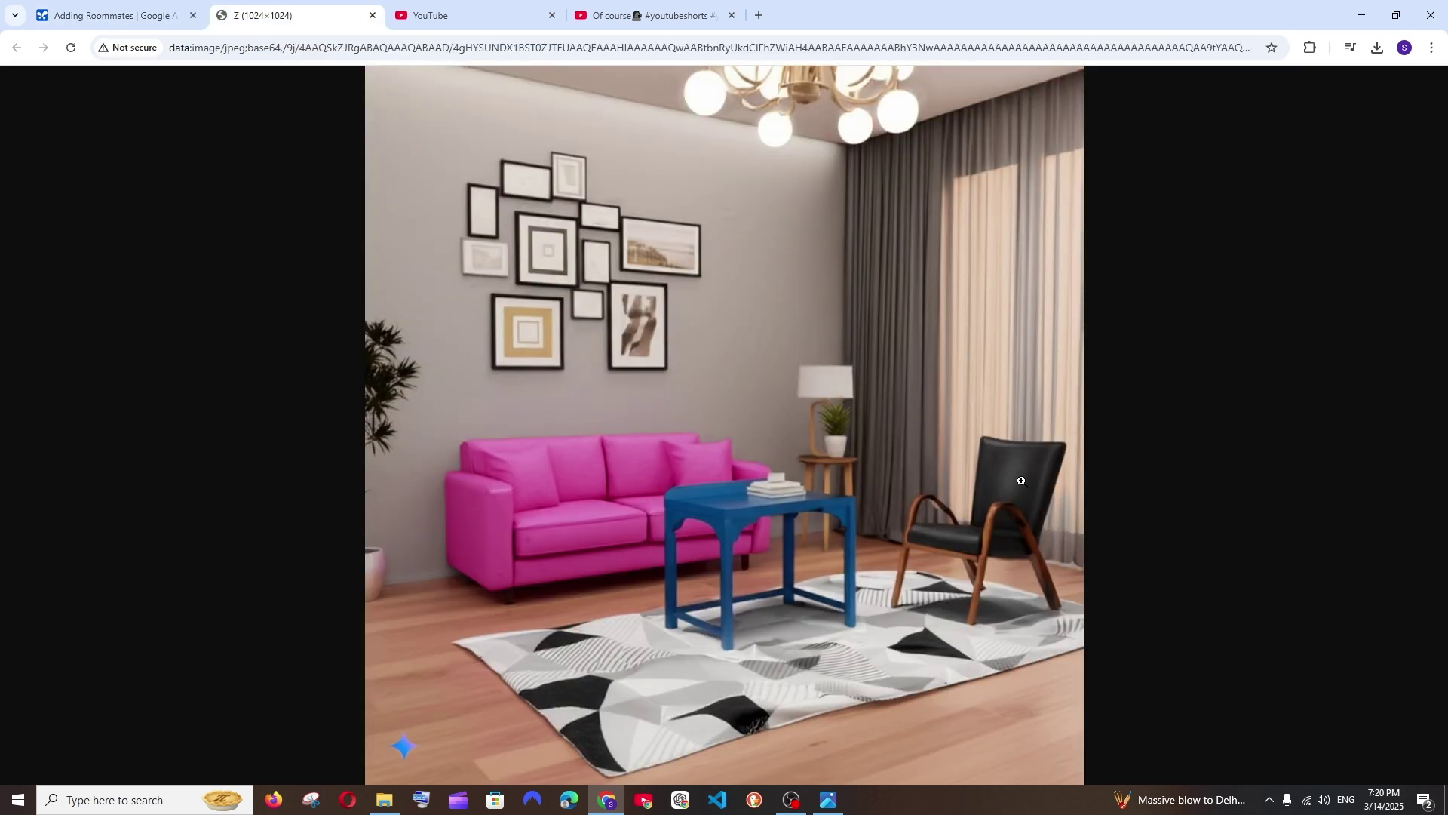
pyautogui.click(151, 15)
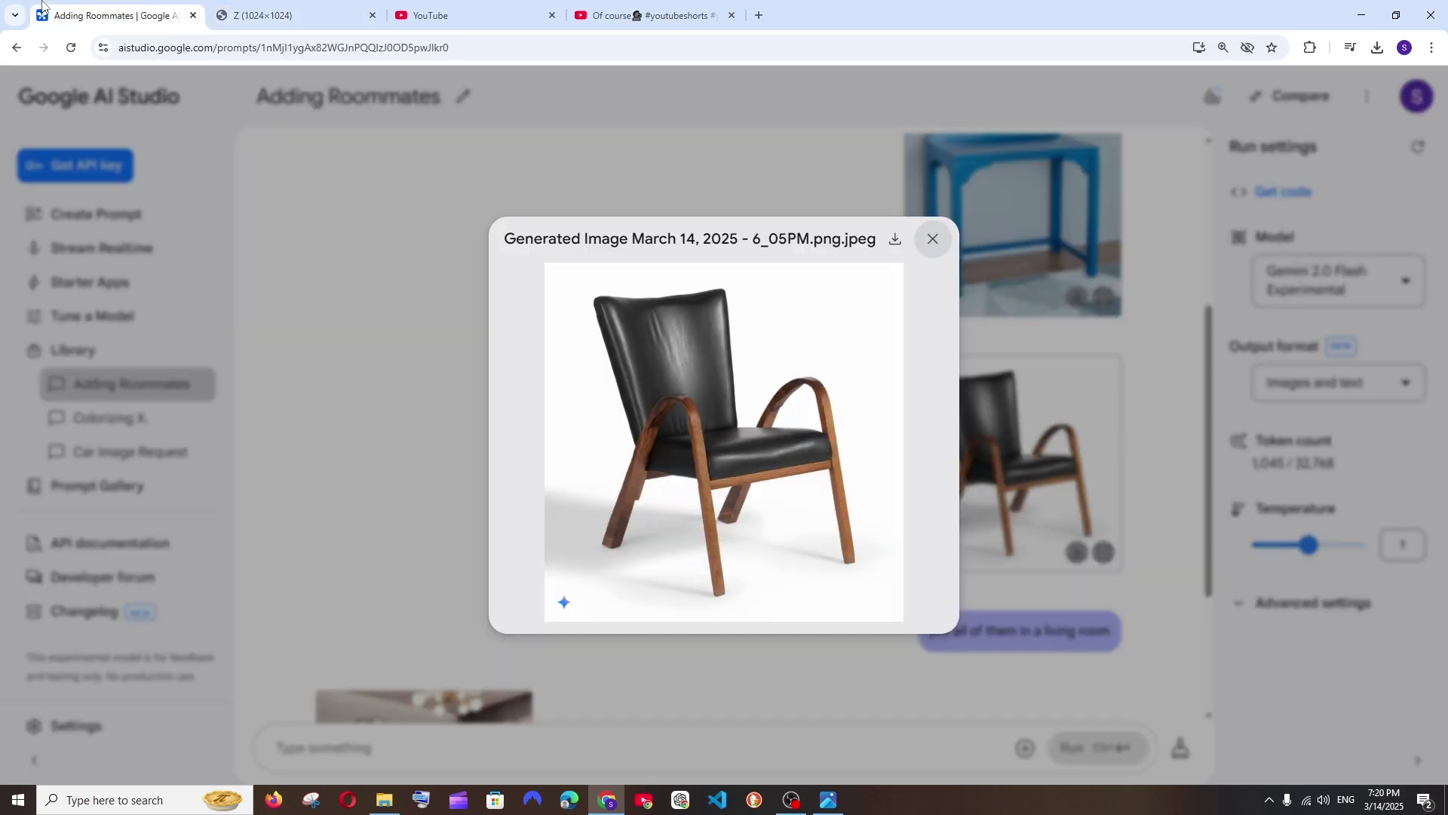
# Compare the full-size pink sofa image against the living-room result tab
pyautogui.click(932, 237)
pyautogui.scroll(3, 992, 474)
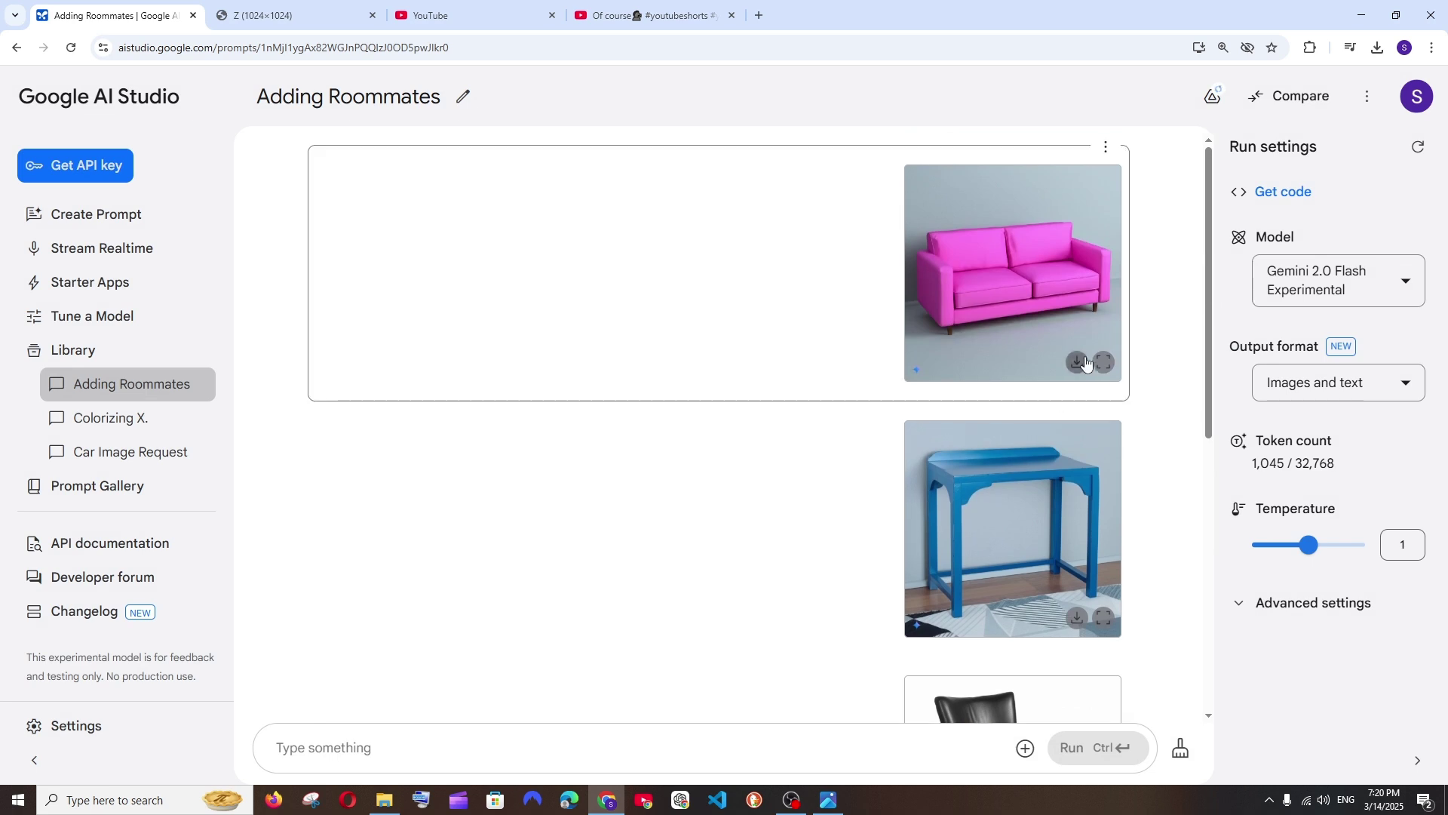
pyautogui.click(1102, 362)
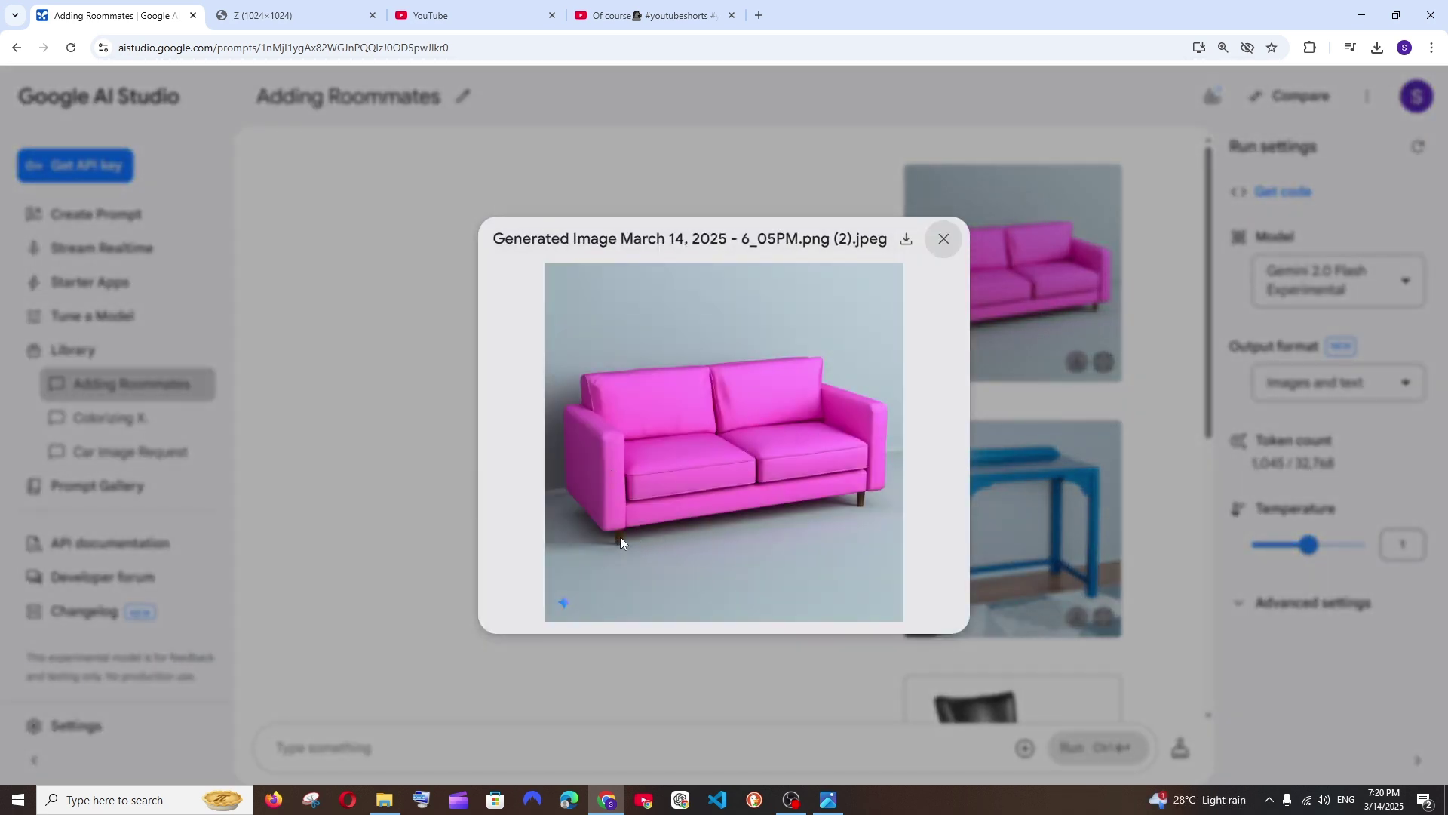
pyautogui.click(300, 18)
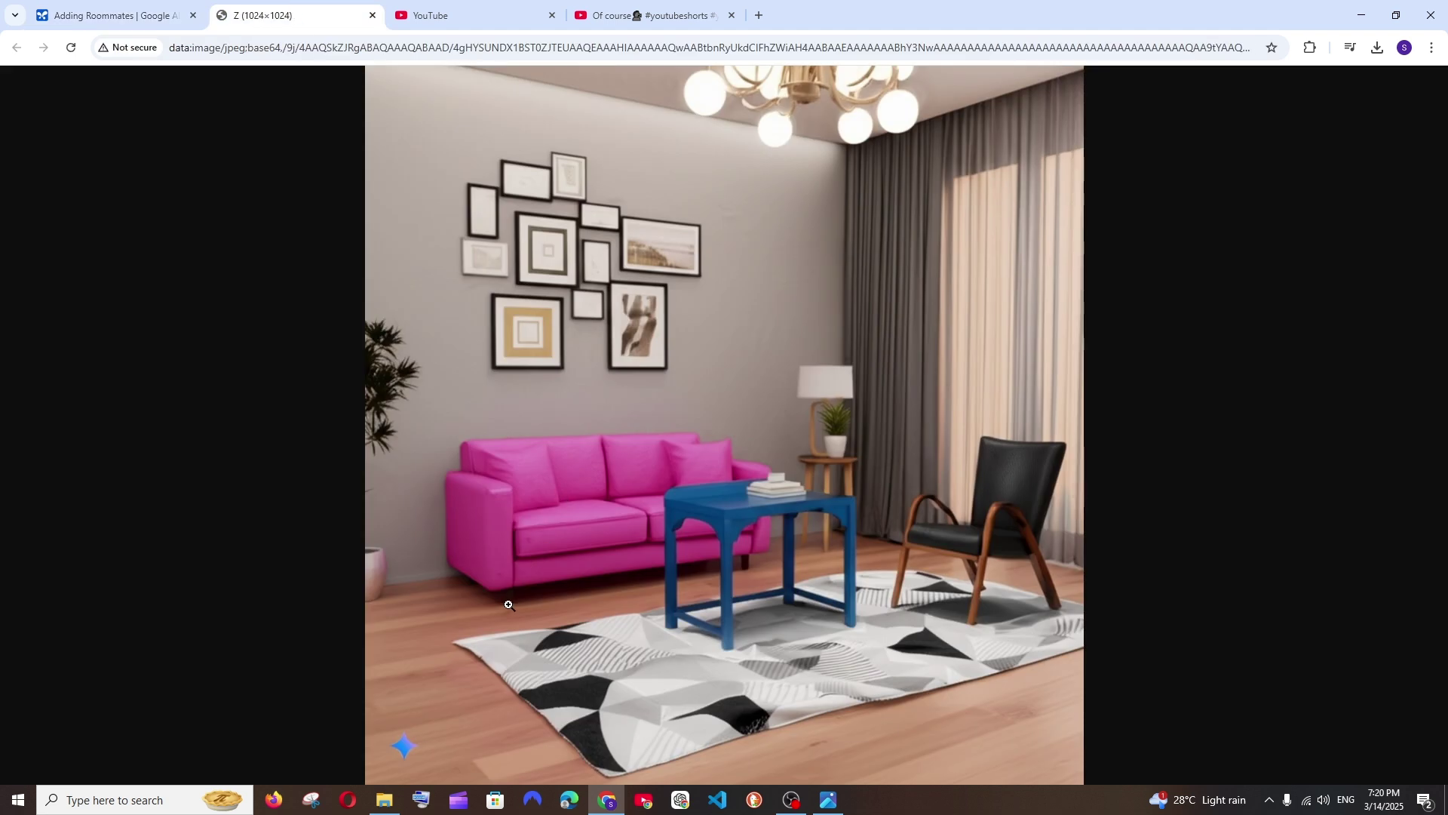
pyautogui.click(117, 15)
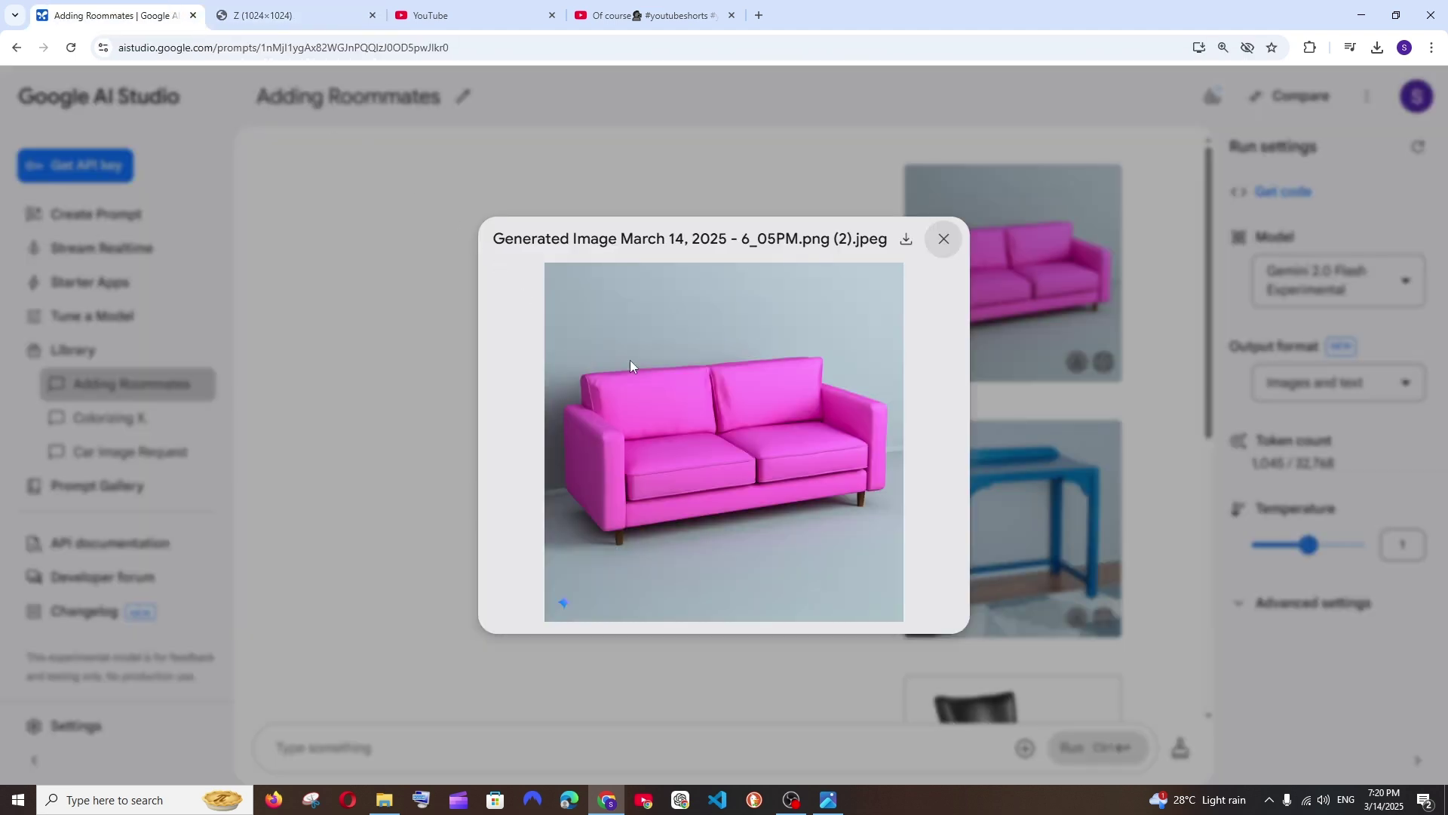
pyautogui.hotkey('ctrl', 'Tab')
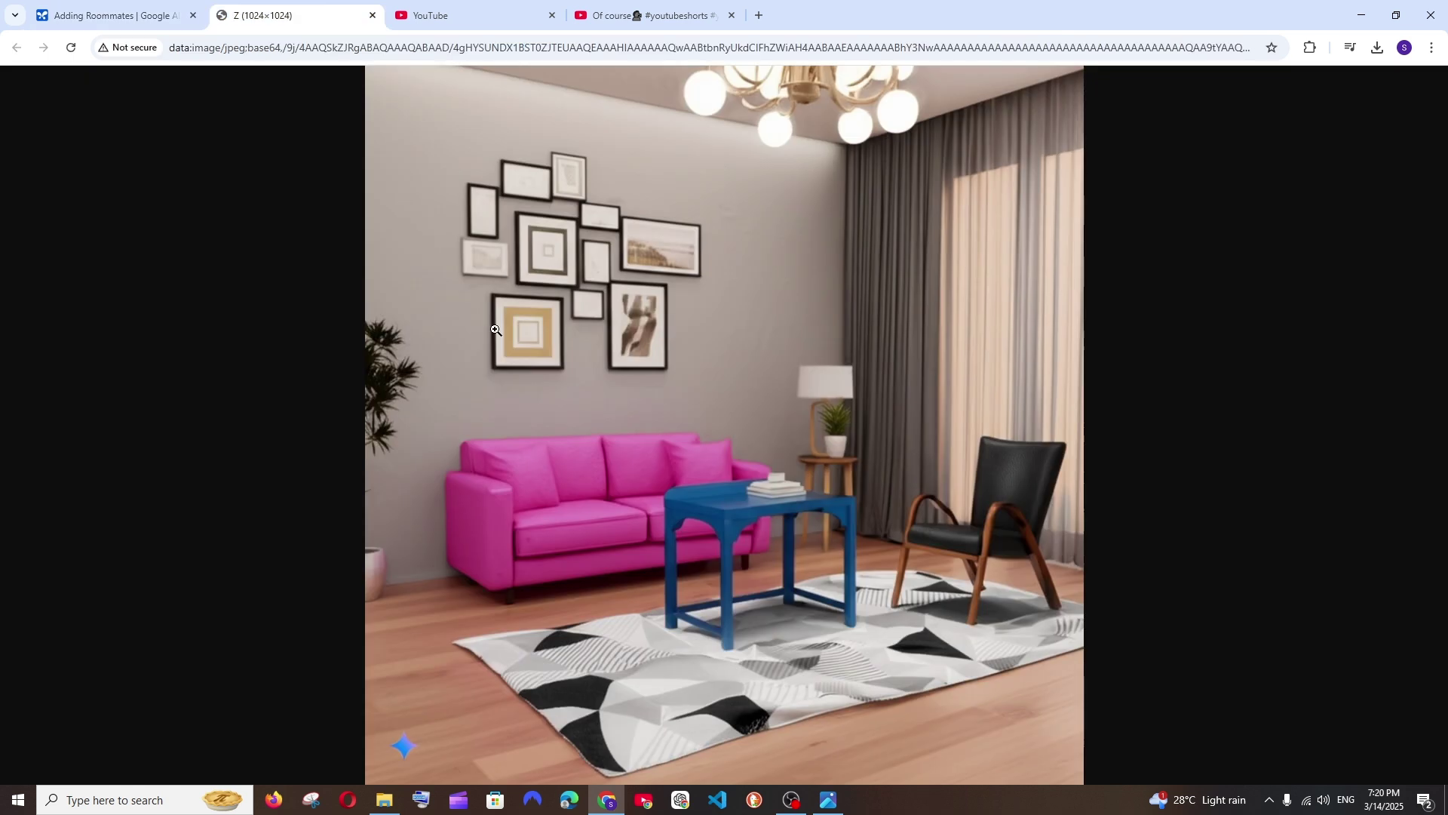
pyautogui.click(142, 15)
pyautogui.click(1028, 472)
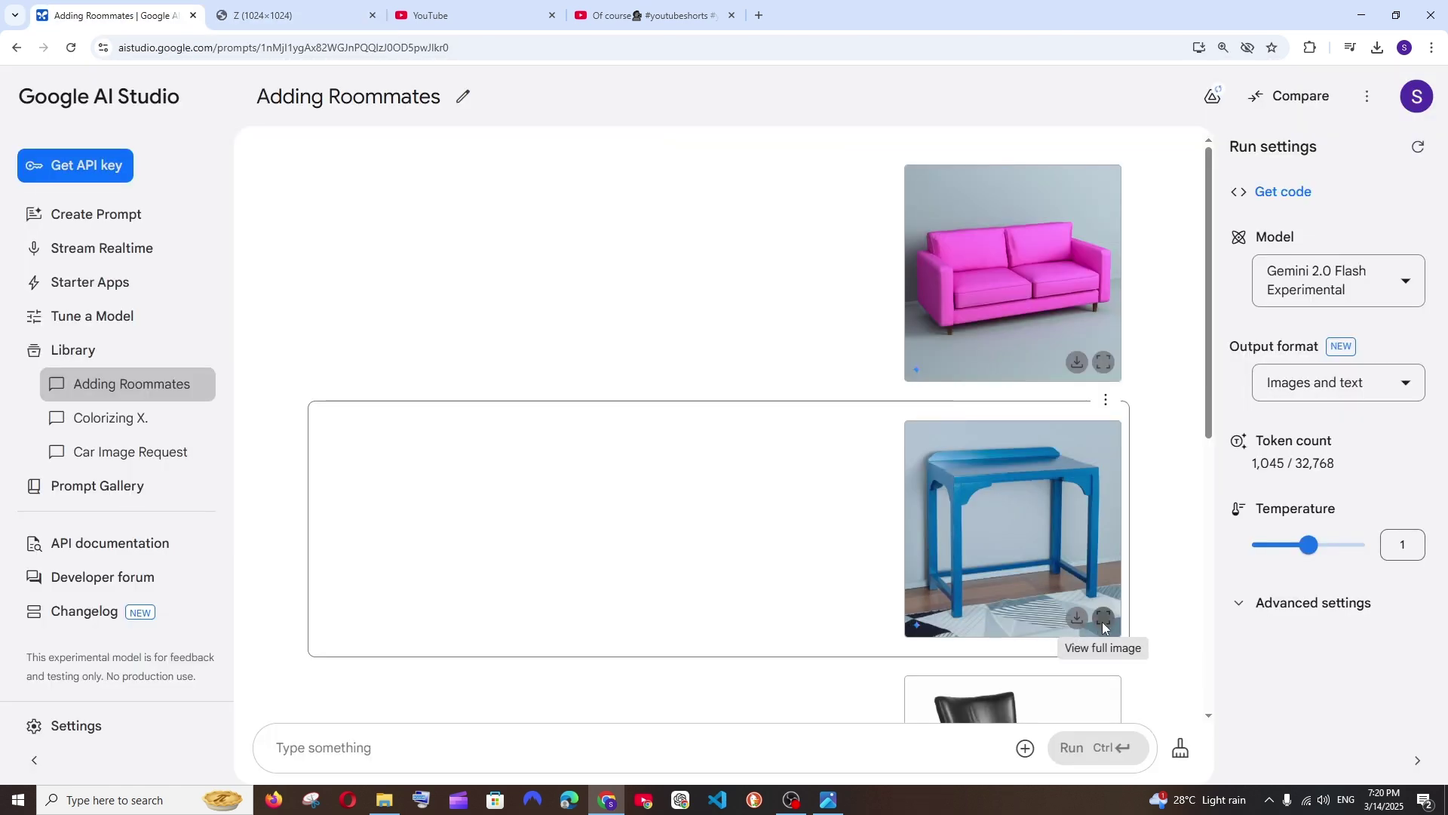
# Compare the full-size blue table image against the living-room result tab
pyautogui.click(1103, 617)
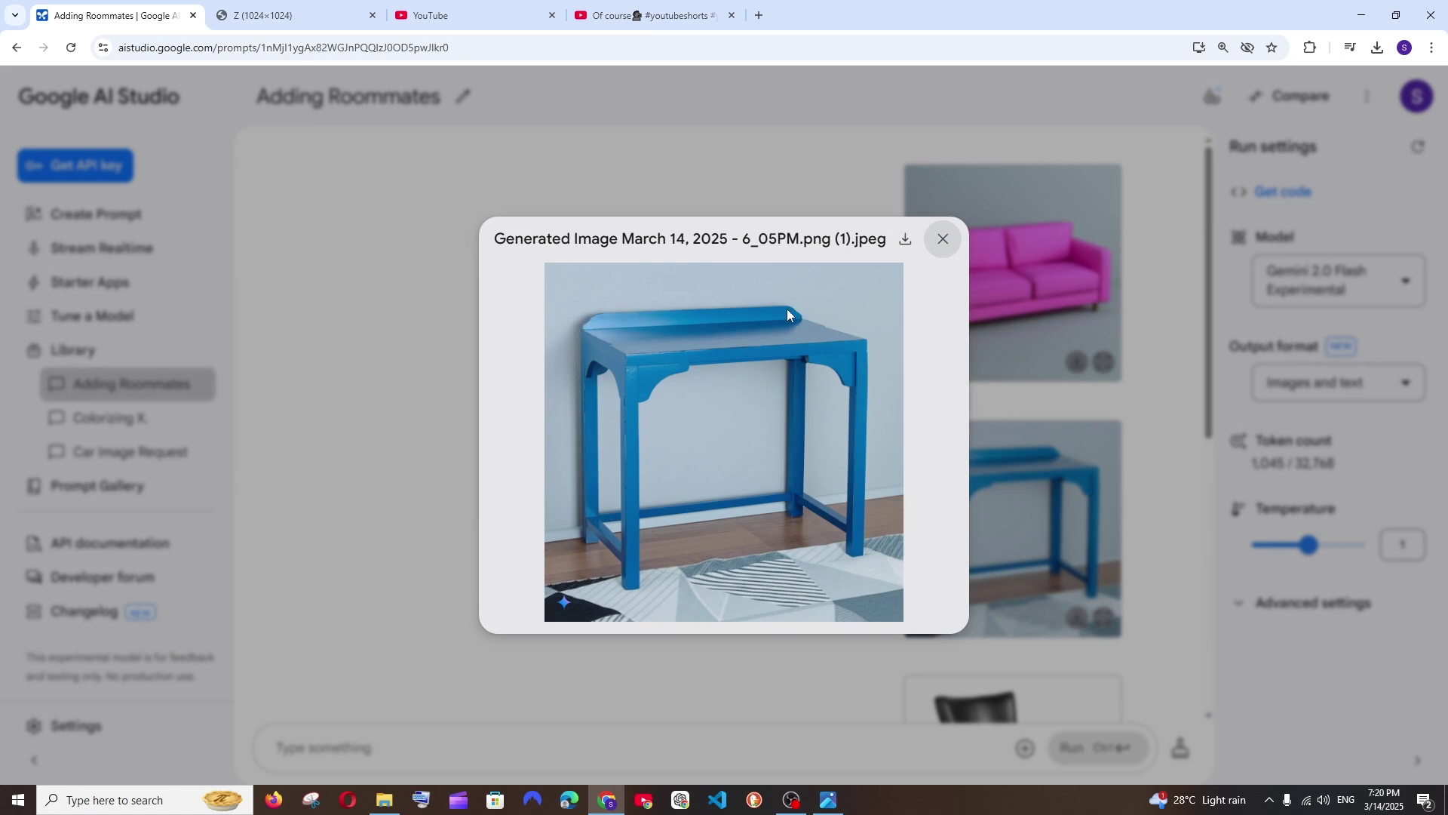
pyautogui.click(318, 9)
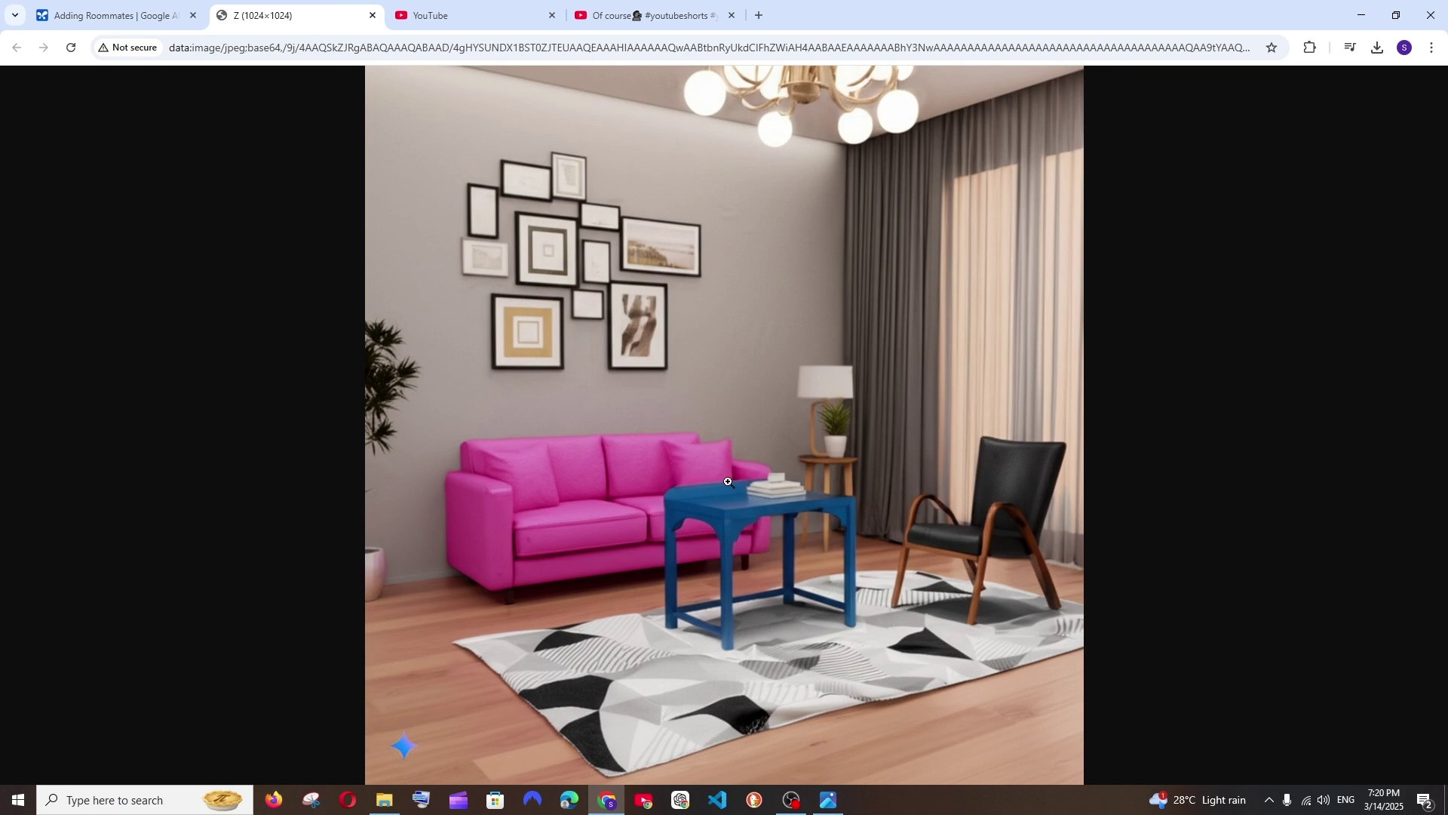
pyautogui.click(202, 6)
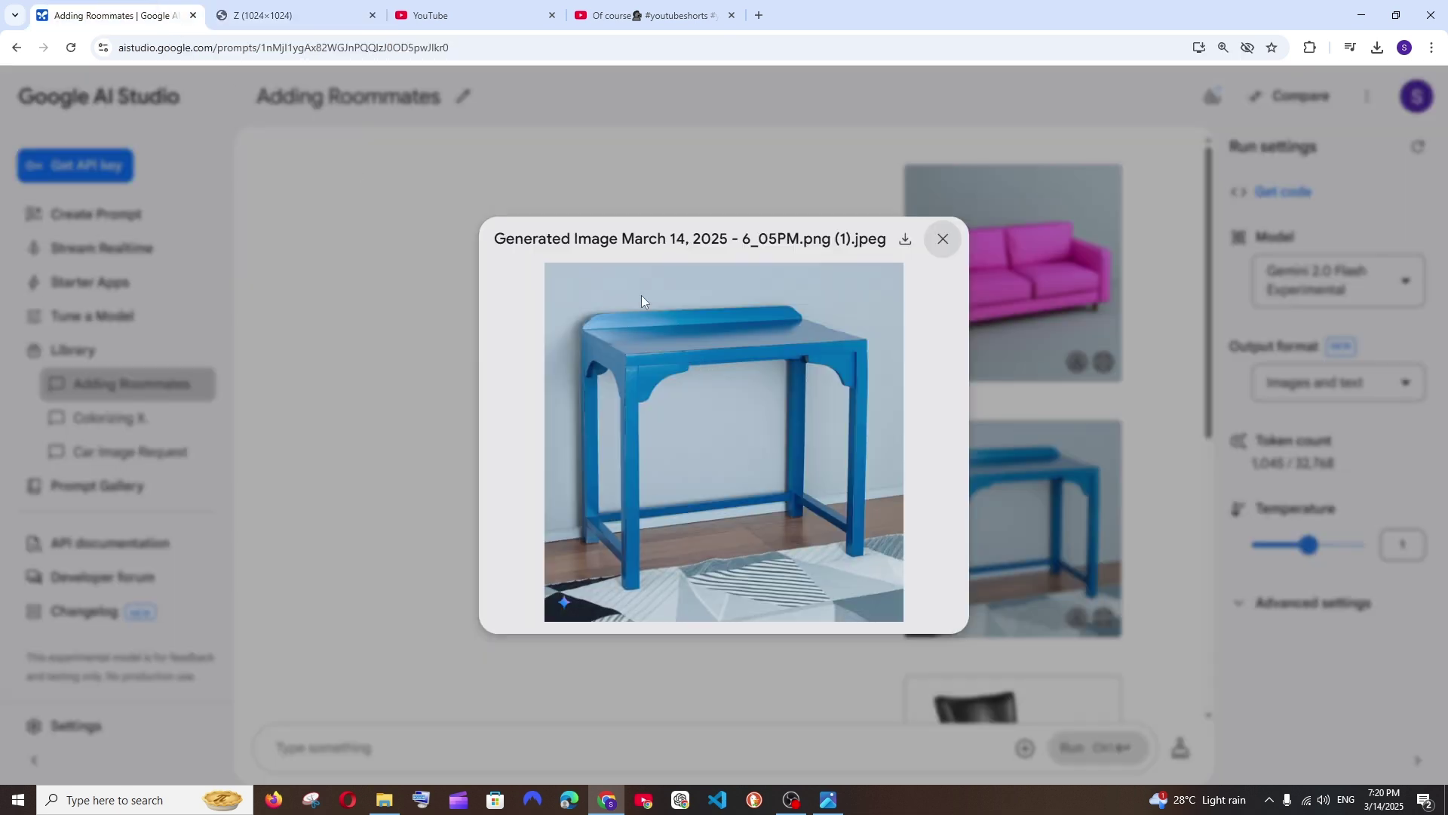
pyautogui.click(307, 19)
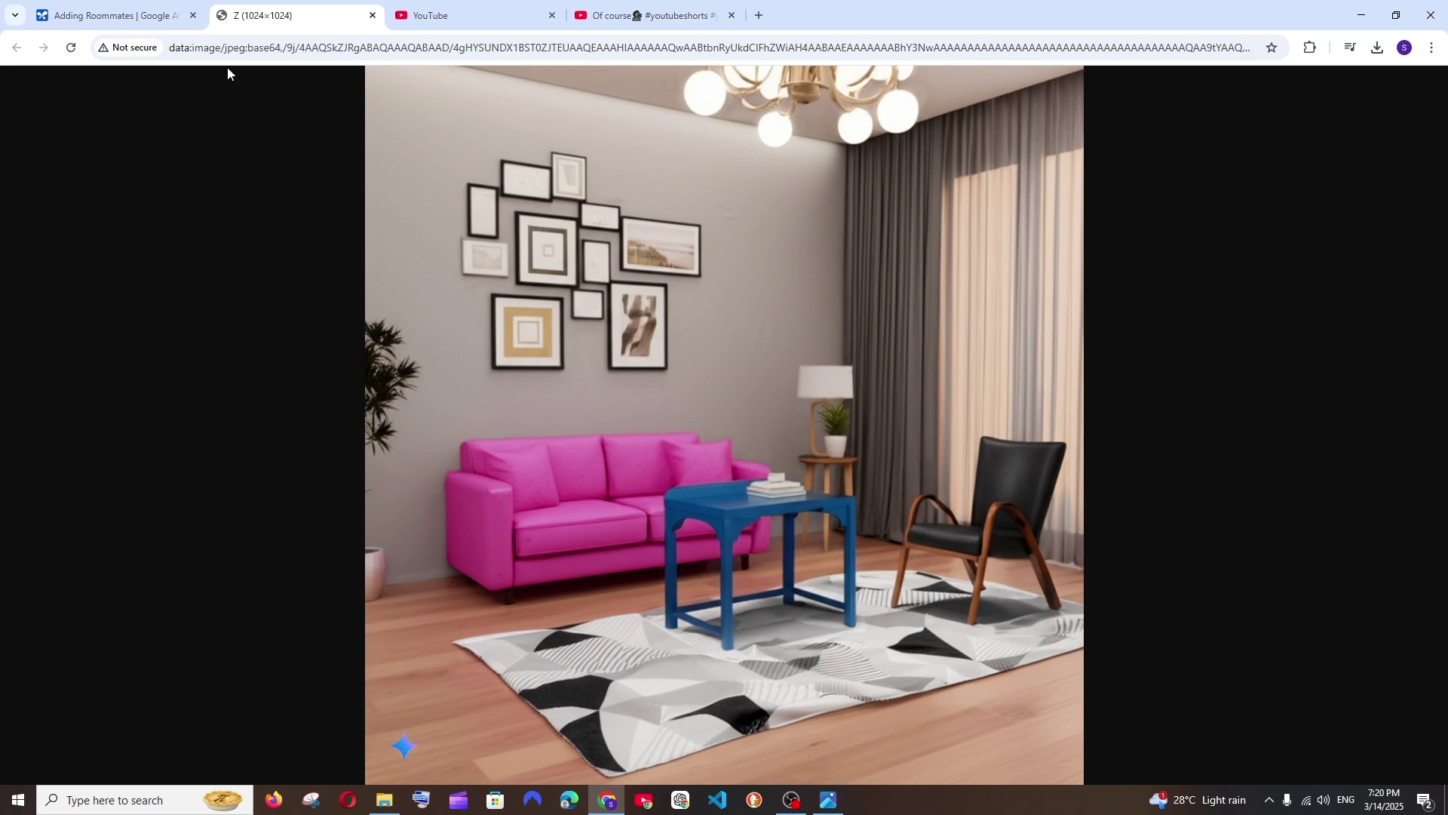
pyautogui.hotkey('ctrl', 'shift', 'Tab')
pyautogui.press('Escape')
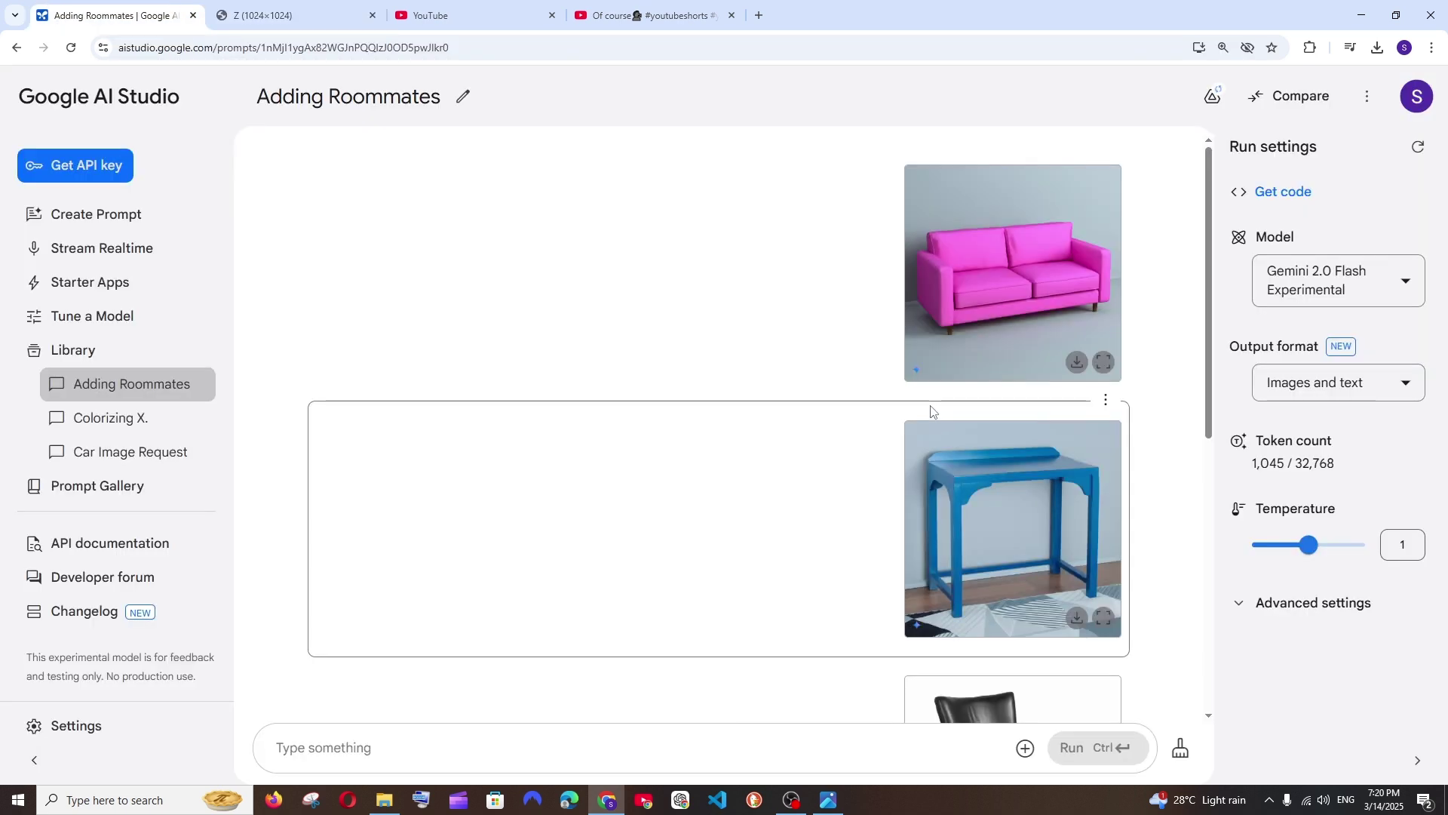
# Recheck the living-room result at full size, then start clearing the Adding Roommates chat
pyautogui.scroll(-7, 918, 436)
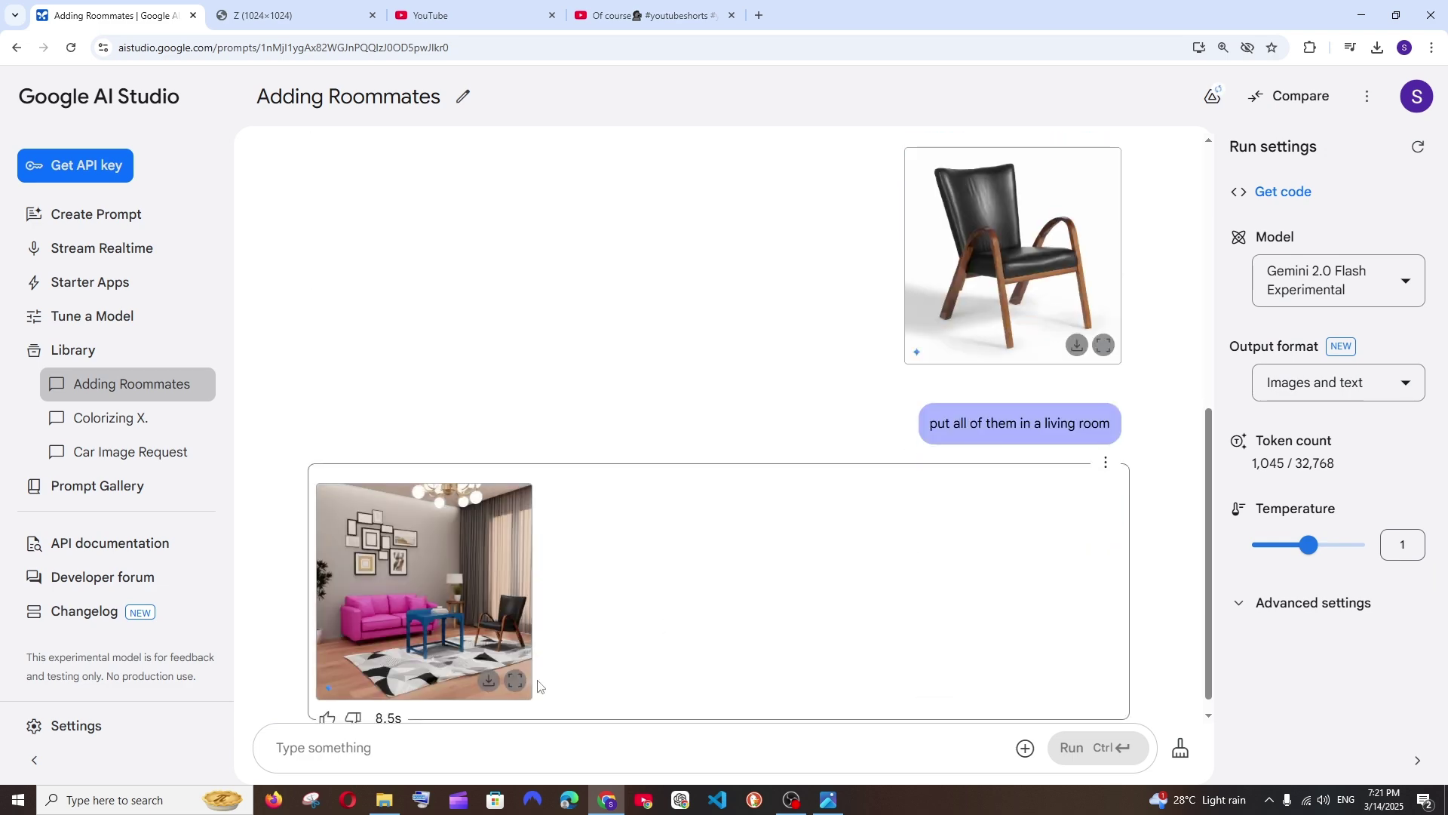
pyautogui.click(515, 663)
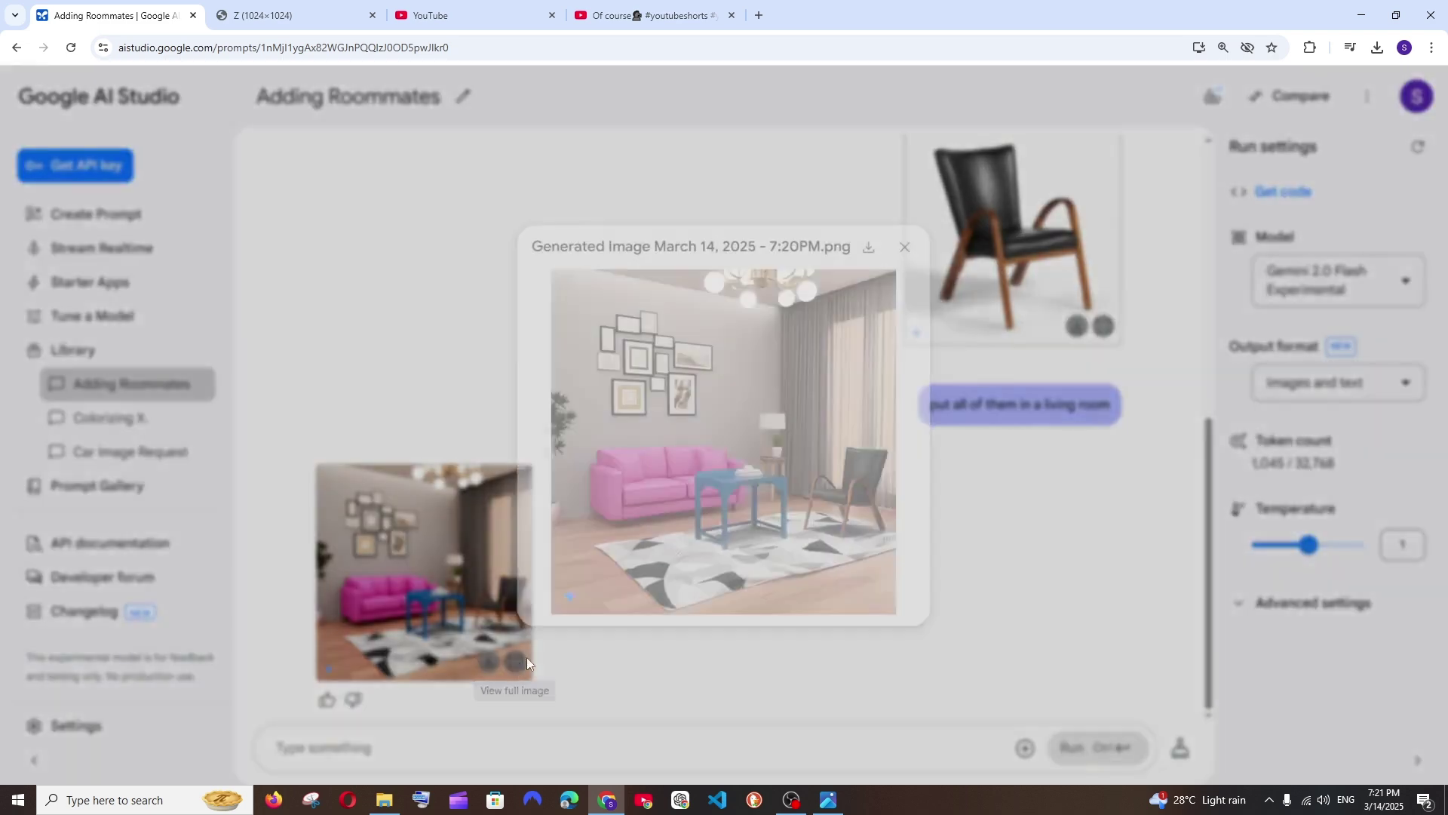
pyautogui.click(1075, 514)
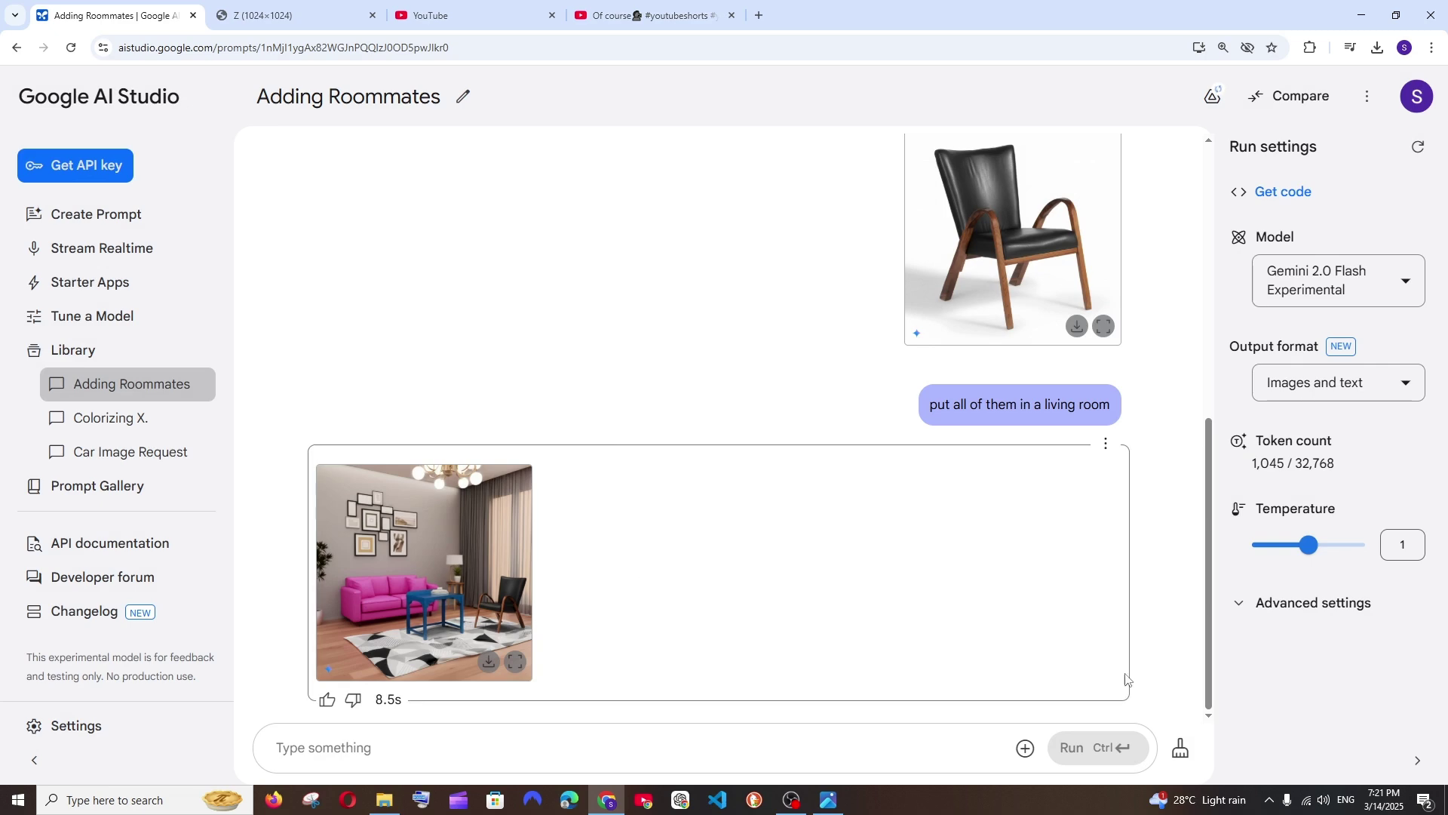
pyautogui.click(1179, 747)
# Confirm the chat clear and upload the croissant and woman photos
pyautogui.click(915, 469)
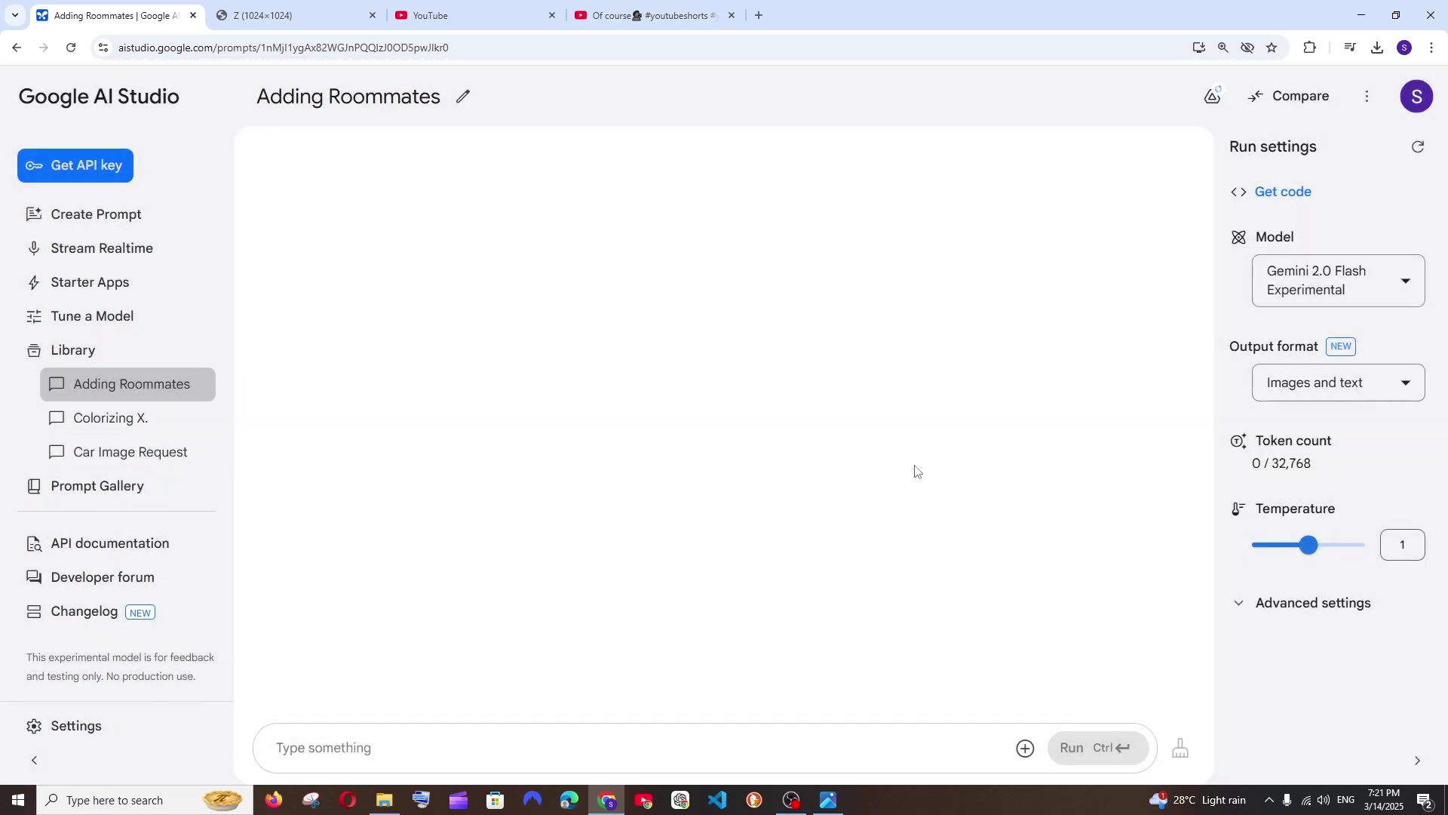
pyautogui.click(1025, 747)
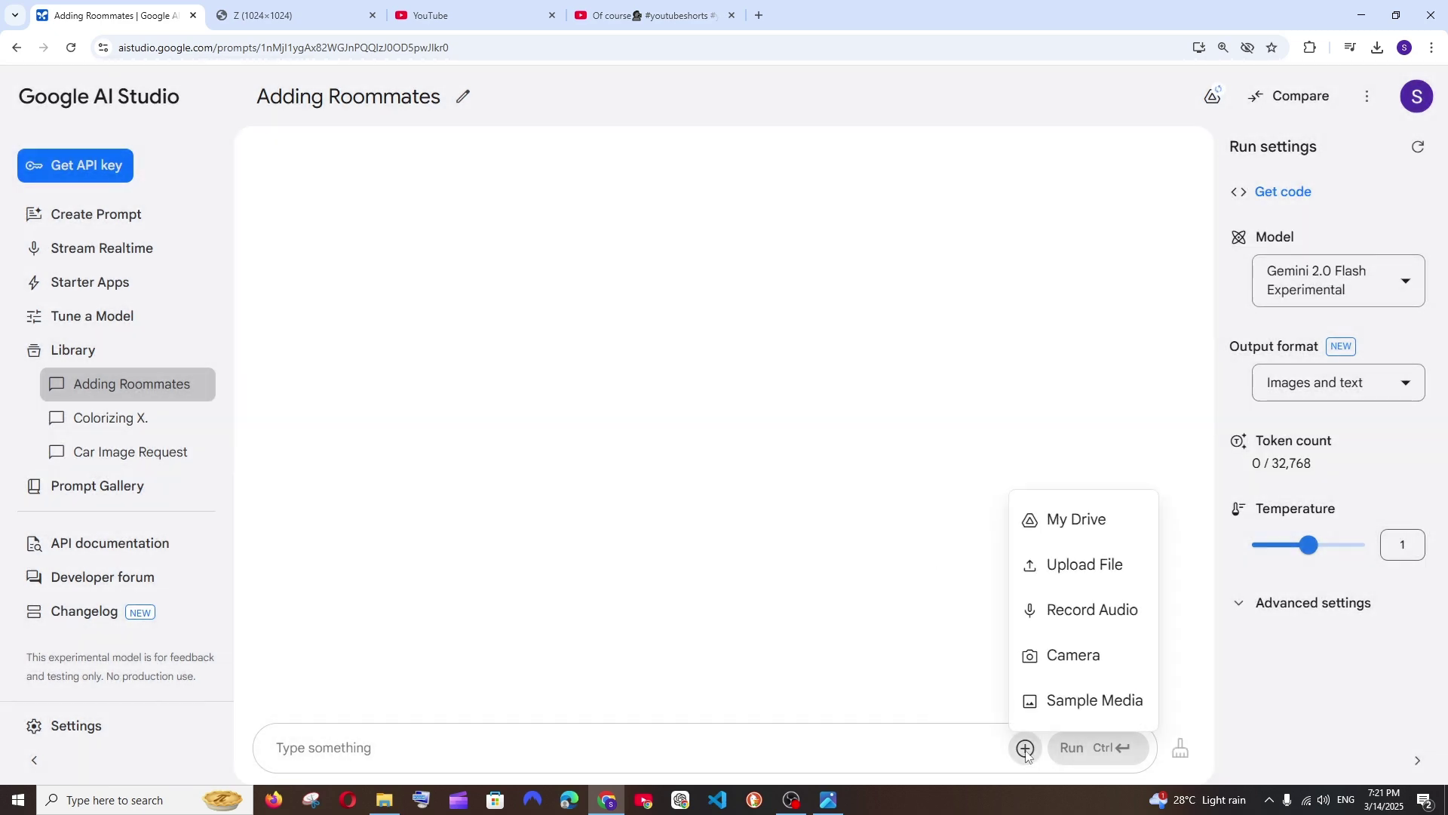
pyautogui.click(1077, 563)
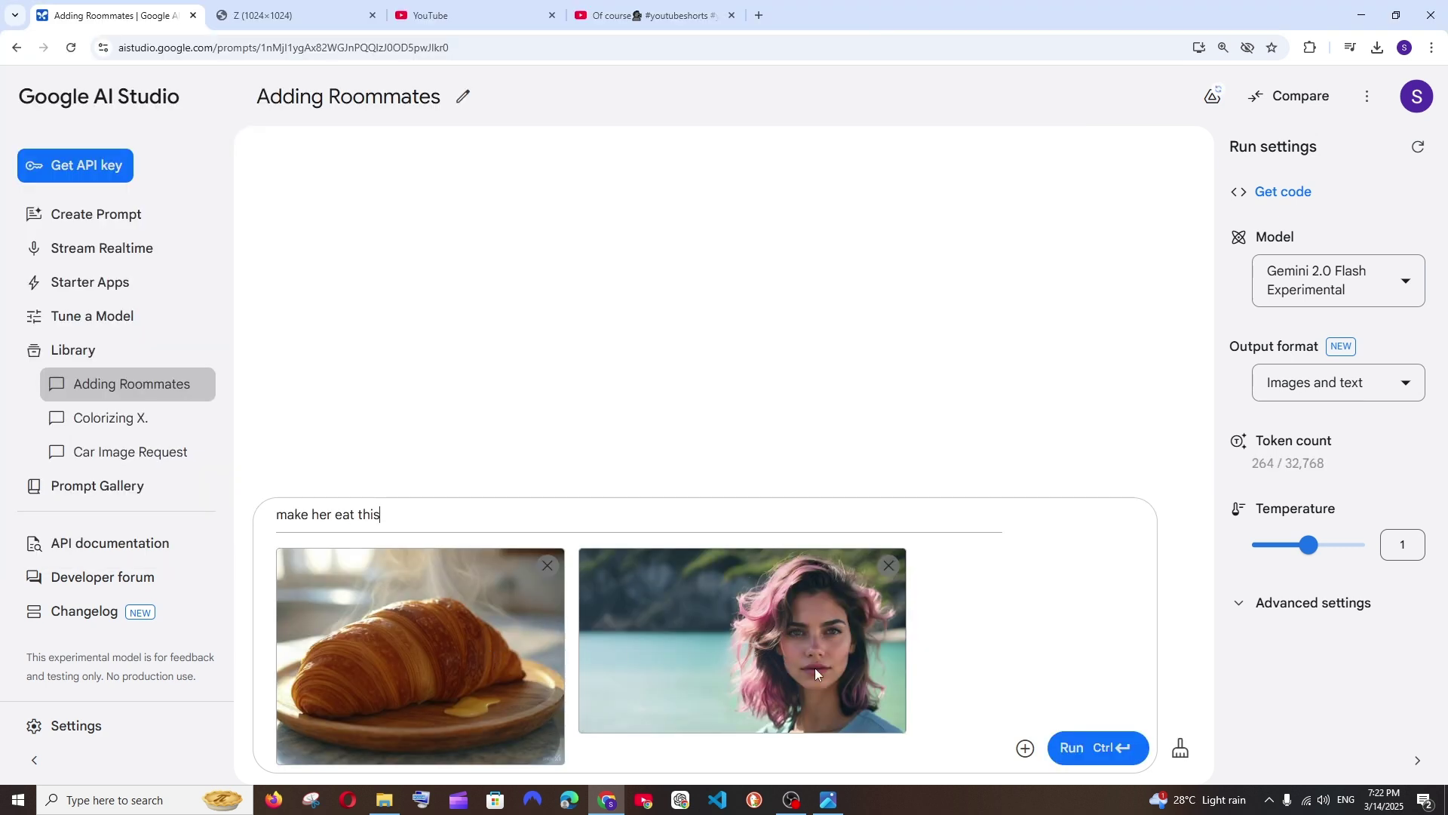
# Run the prompt 'make her eat this' with both photos attached
pyautogui.moveTo(449, 513); pyautogui.dragTo(211, 516)
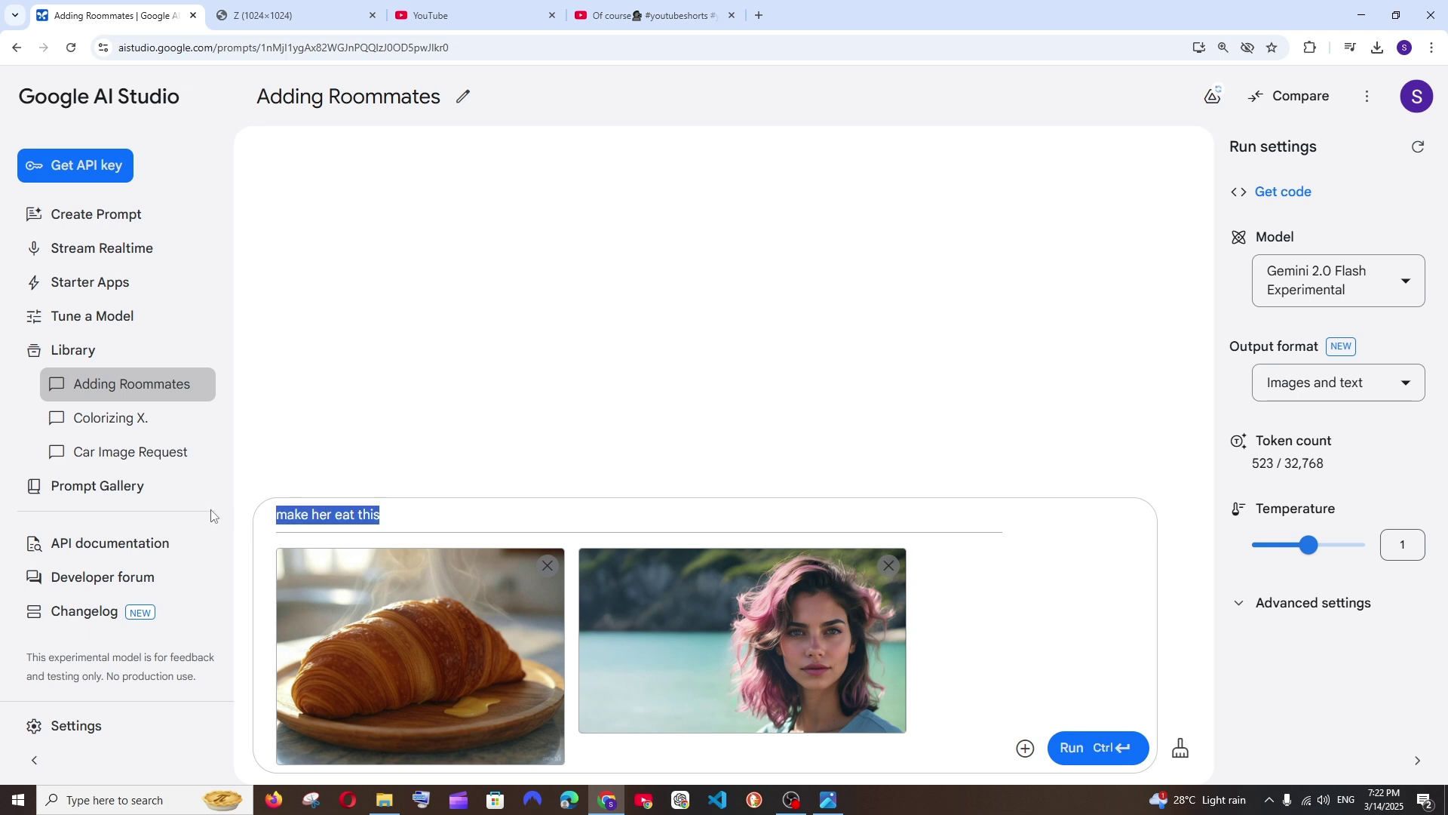
pyautogui.click(474, 518)
pyautogui.click(1103, 747)
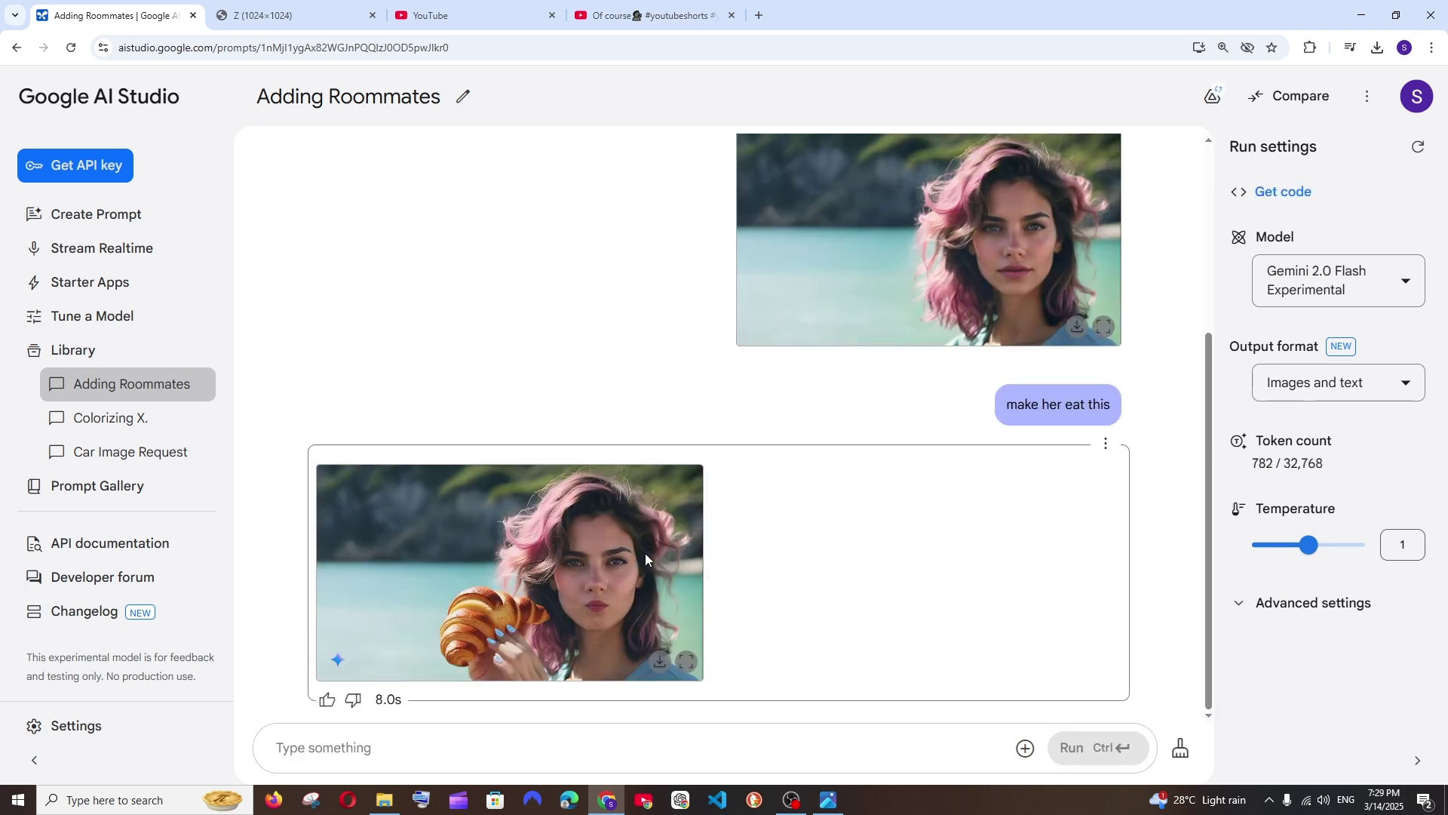
pyautogui.scroll(4, 645, 559)
pyautogui.scroll(-4, 645, 559)
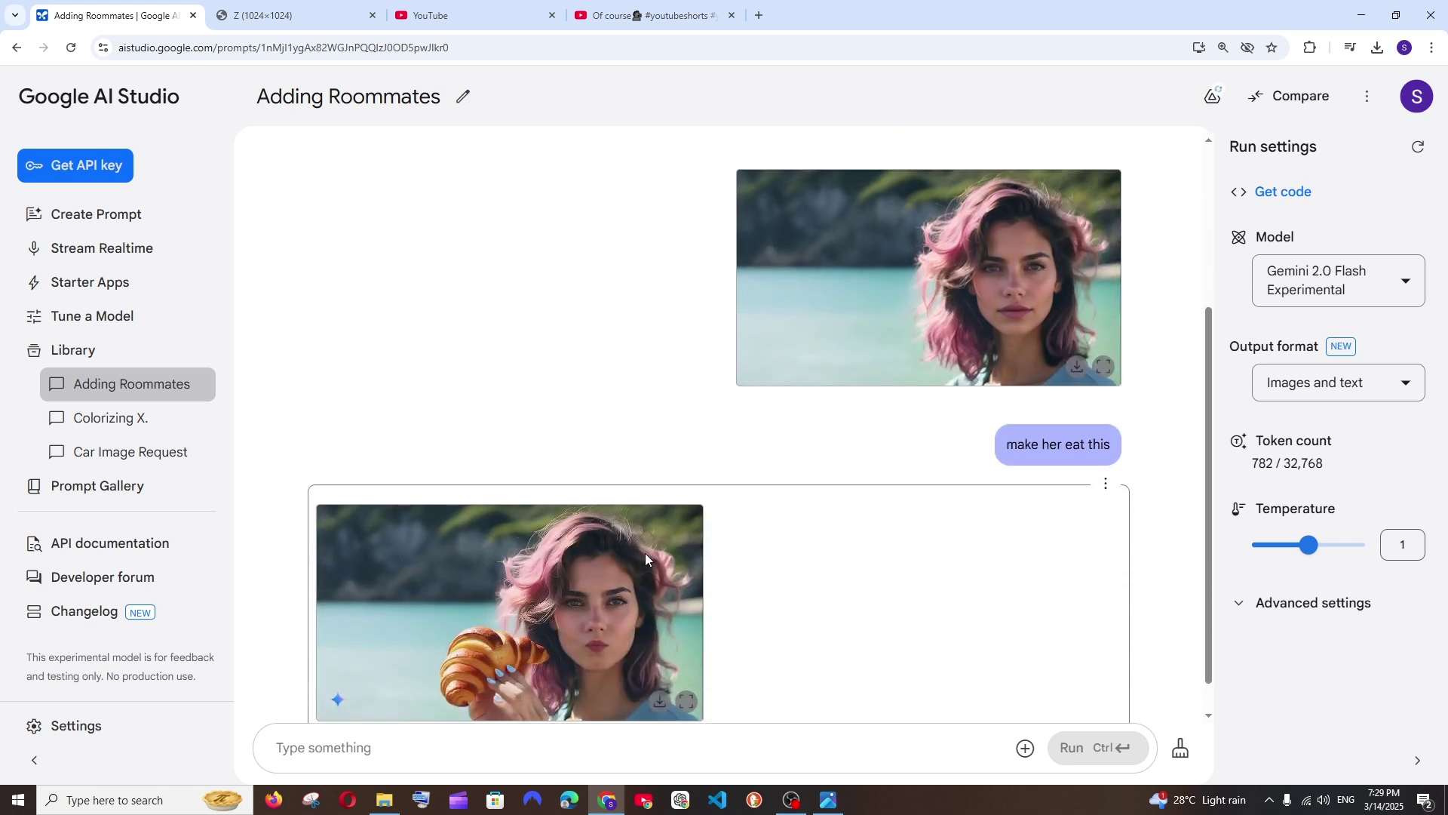
pyautogui.scroll(4, 645, 554)
pyautogui.scroll(-4, 647, 556)
pyautogui.scroll(3, 755, 430)
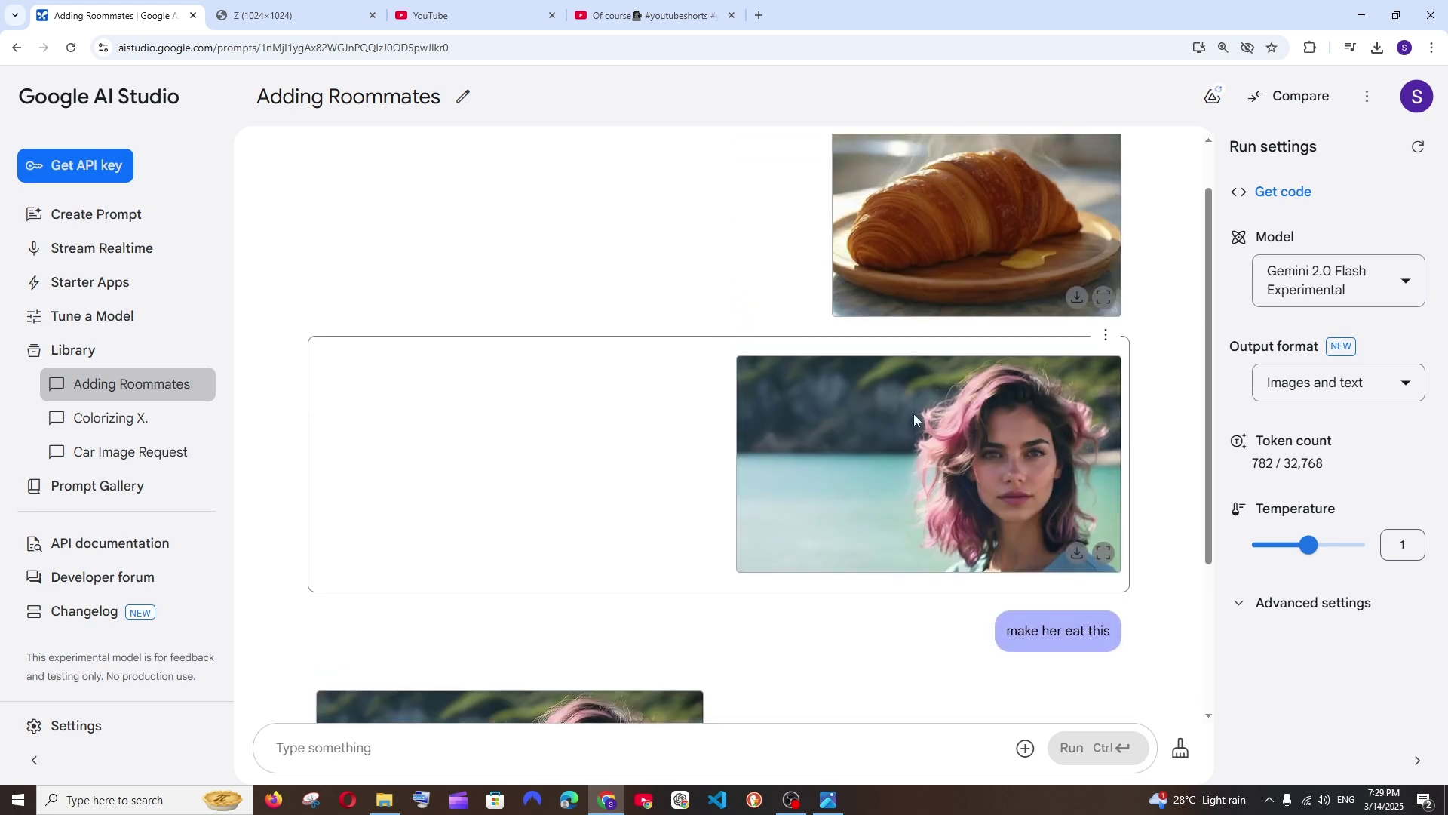
pyautogui.scroll(-3, 738, 571)
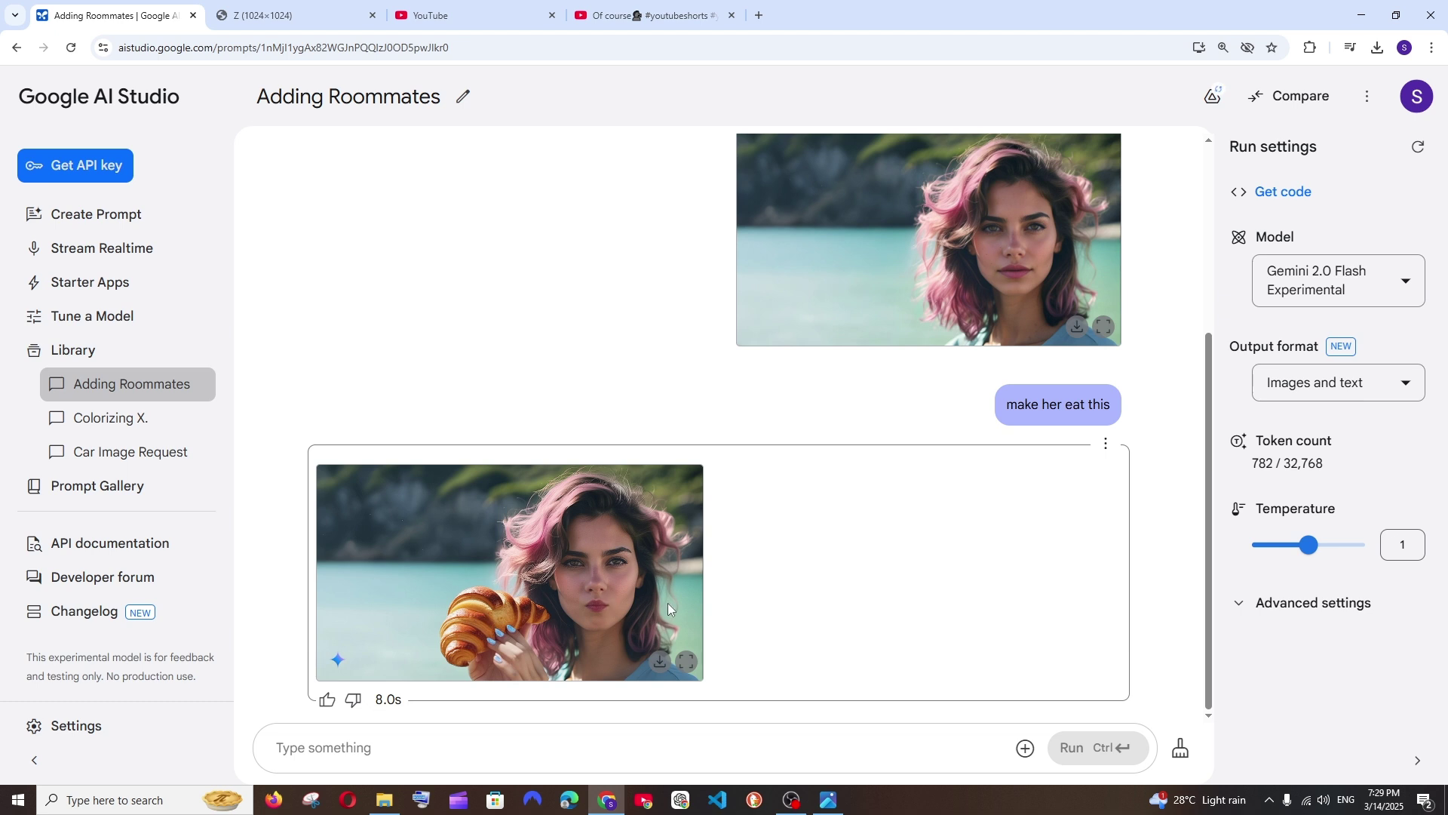
pyautogui.scroll(4, 667, 604)
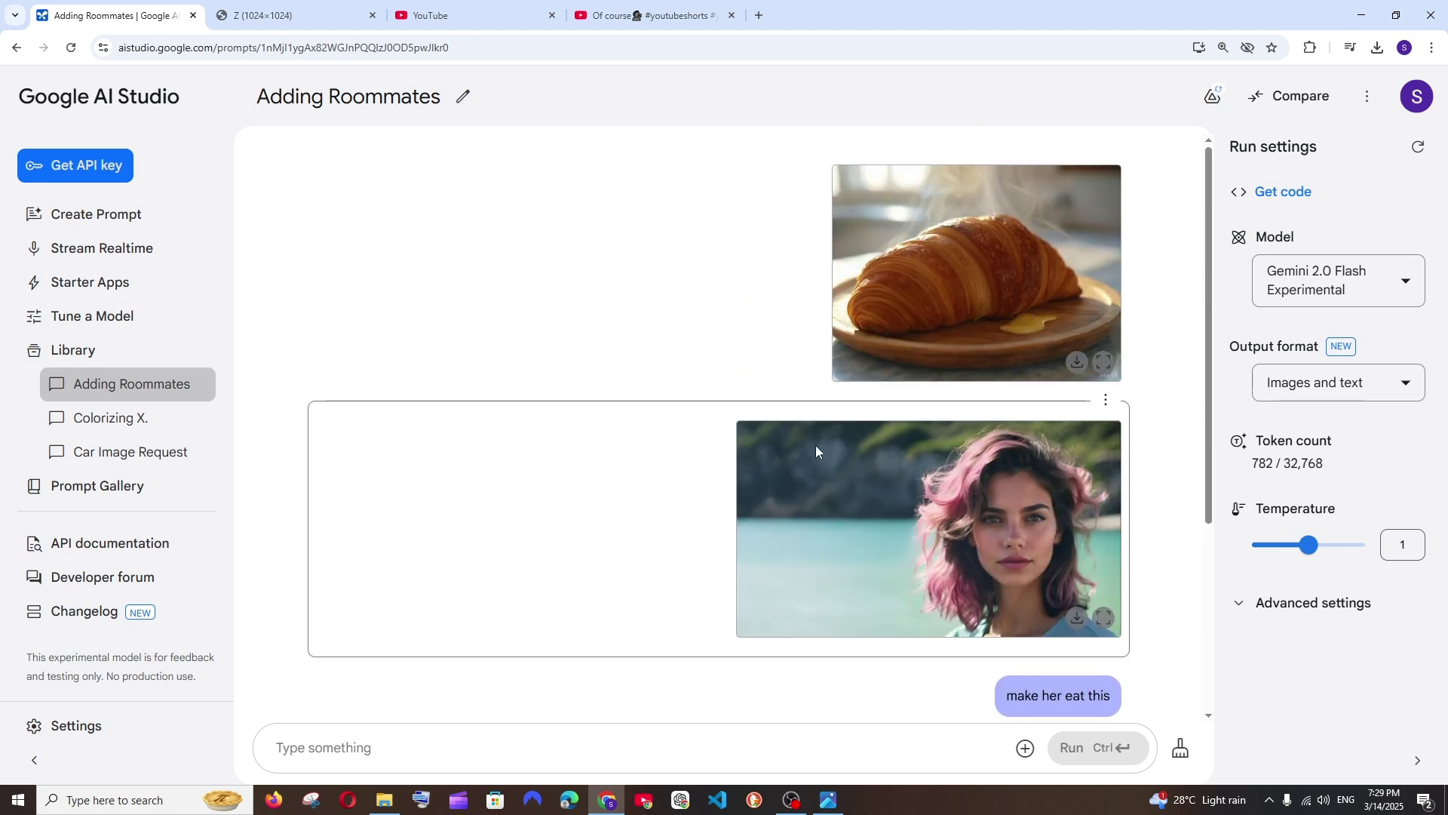
pyautogui.scroll(-4, 799, 513)
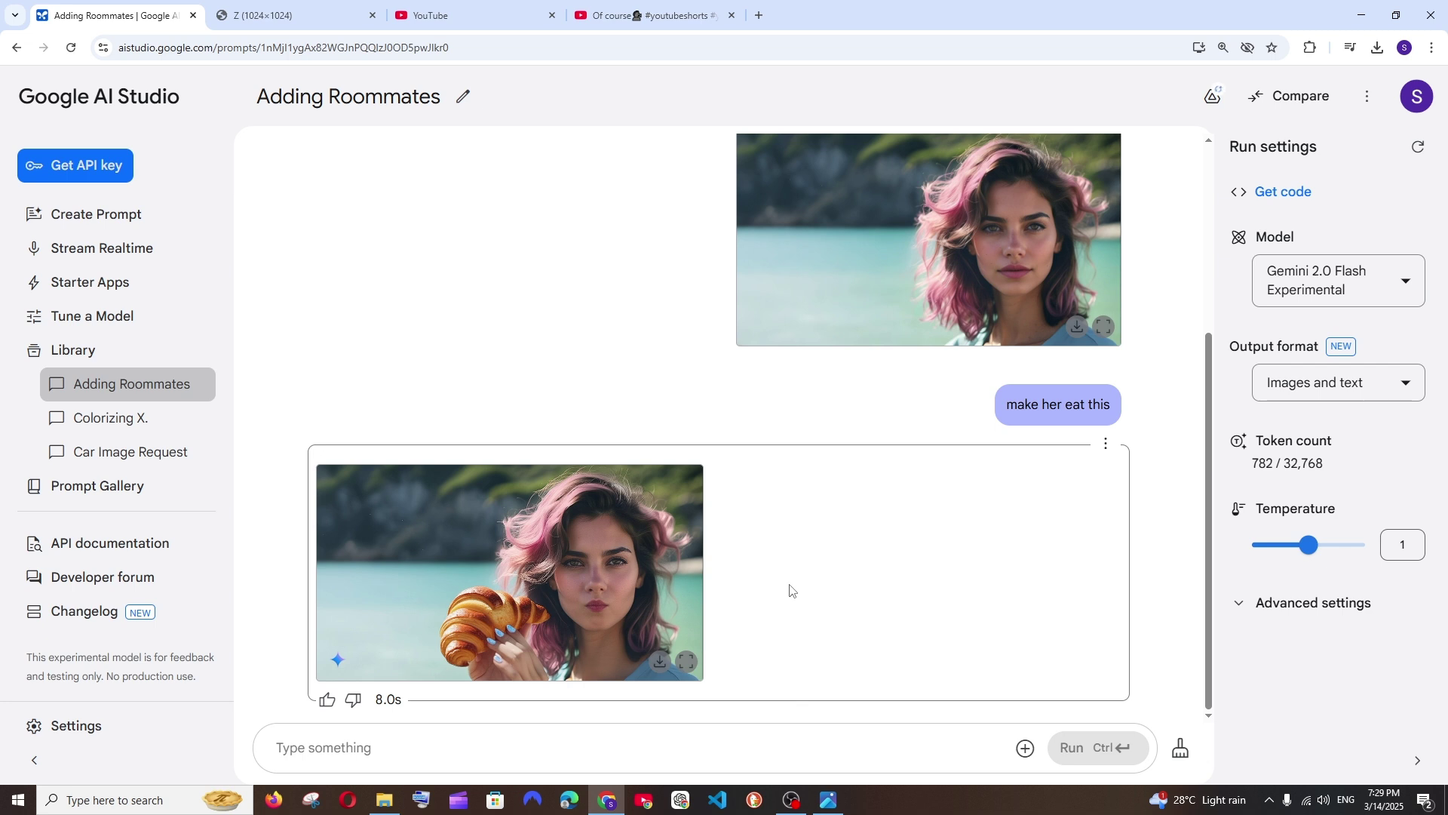
pyautogui.scroll(3, 746, 585)
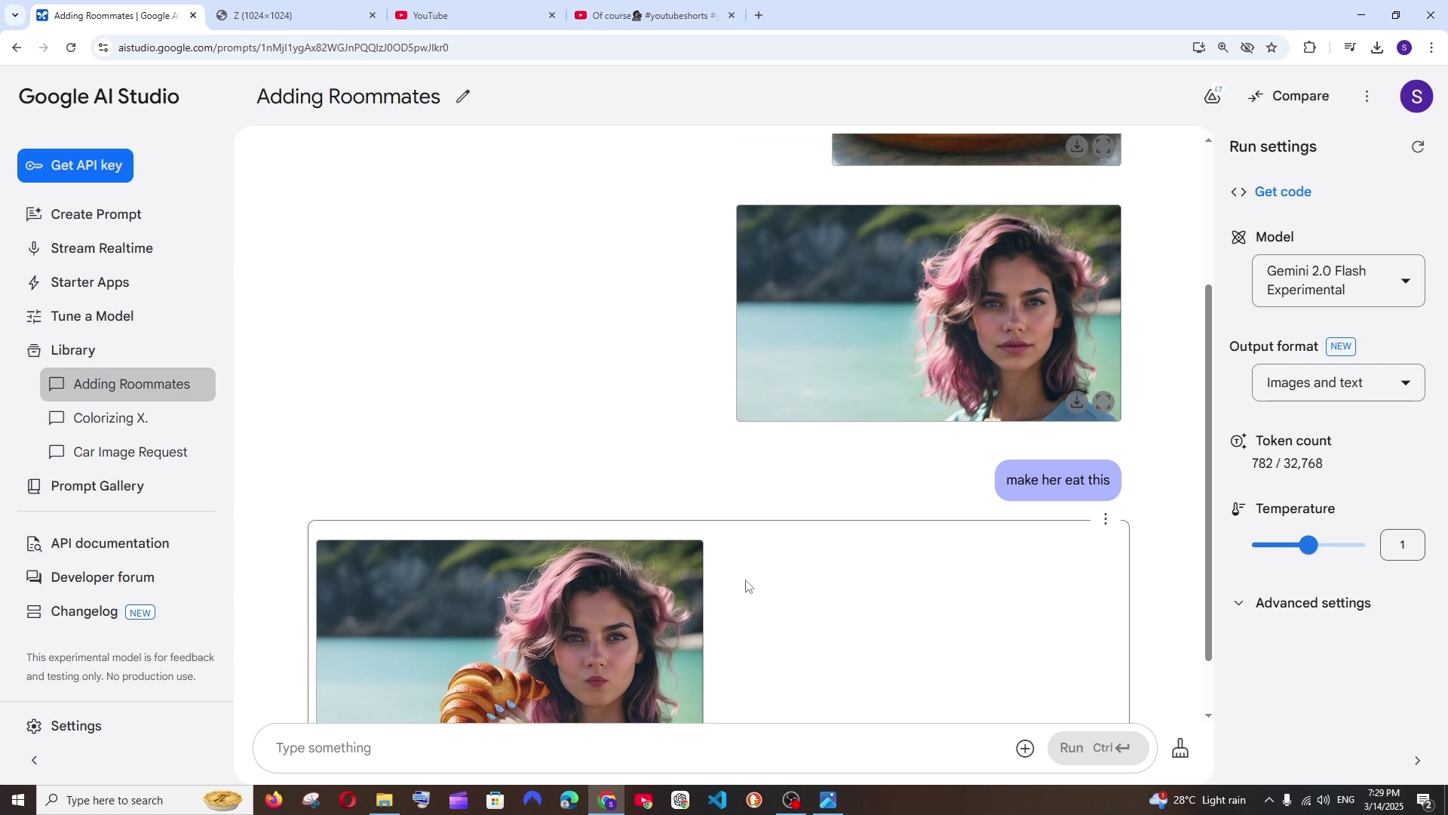